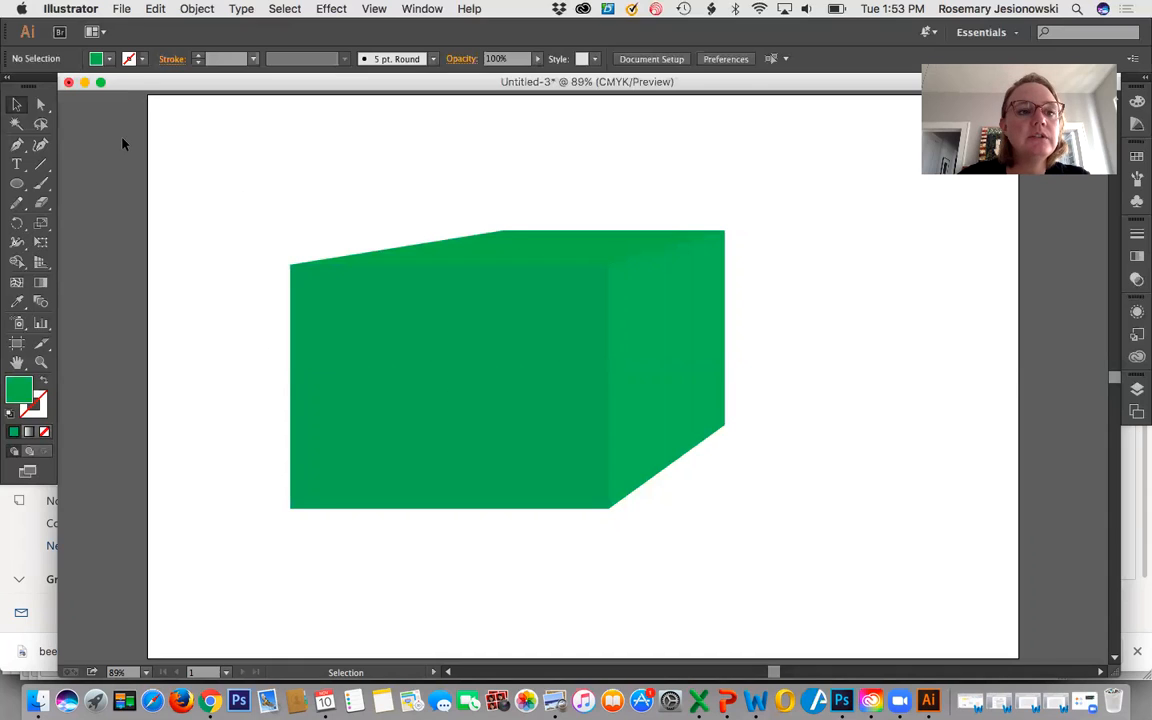
# Move the whole green box off the artboard onto the empty canvas at the artboard's left side.
pyautogui.click(17, 105)
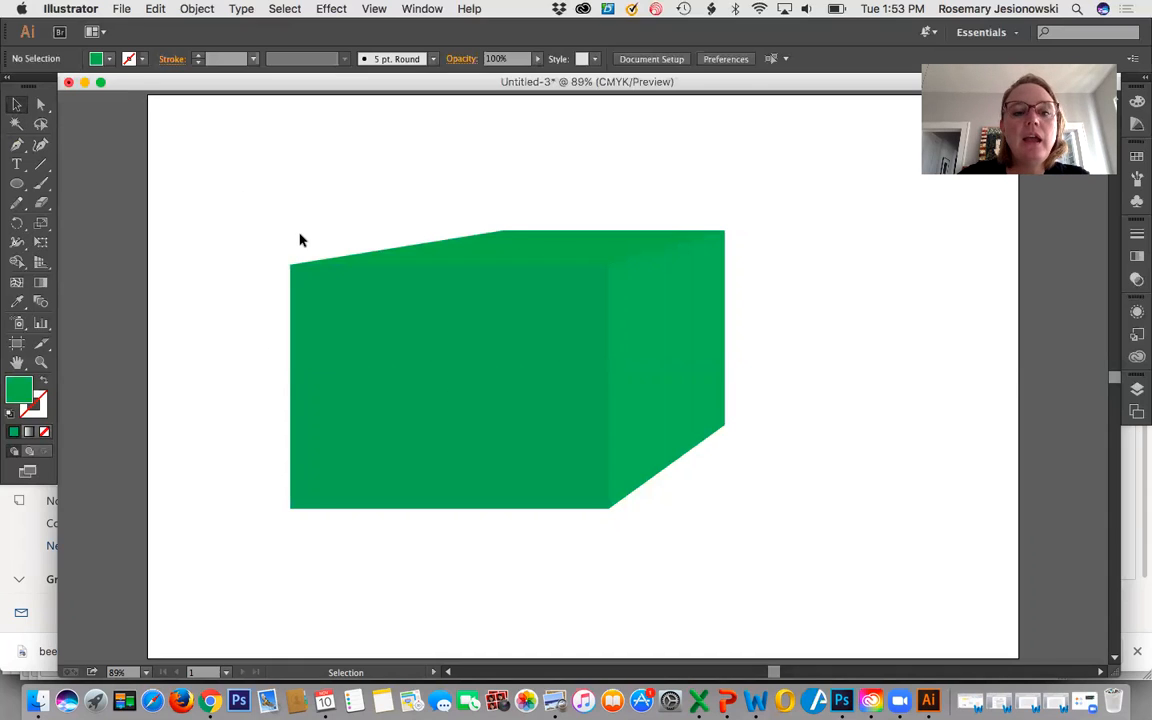
pyautogui.moveTo(295, 231); pyautogui.dragTo(656, 347)
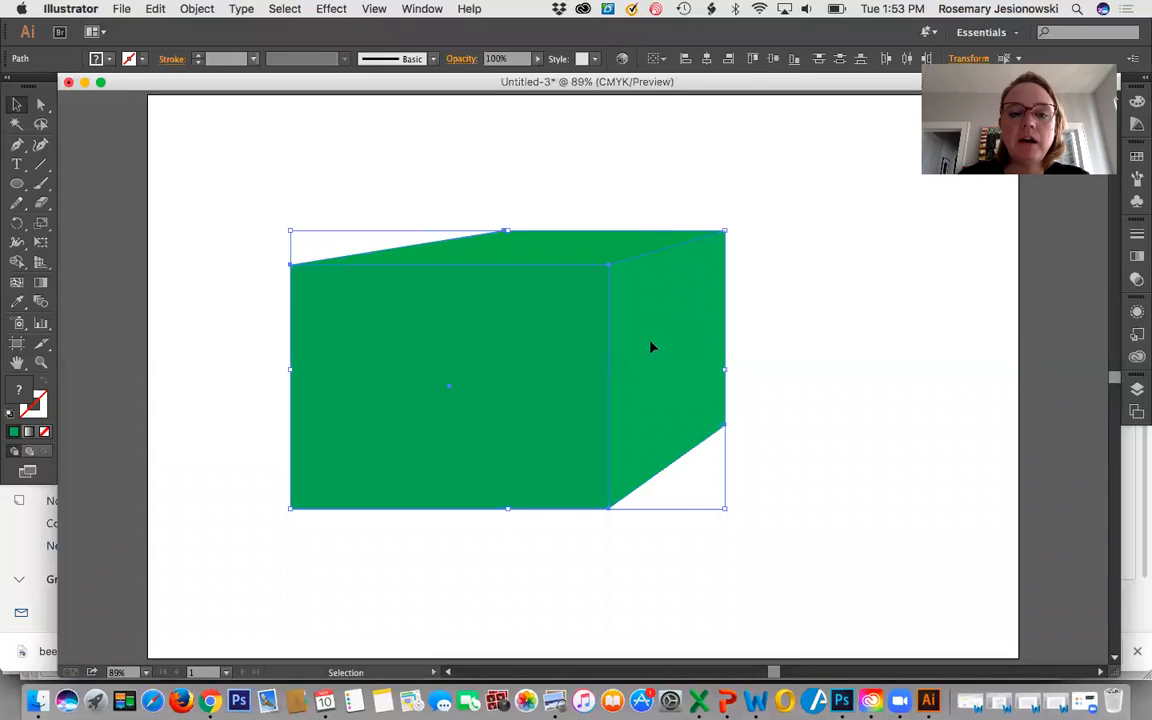
pyautogui.moveTo(343, 311); pyautogui.dragTo(214, 208)
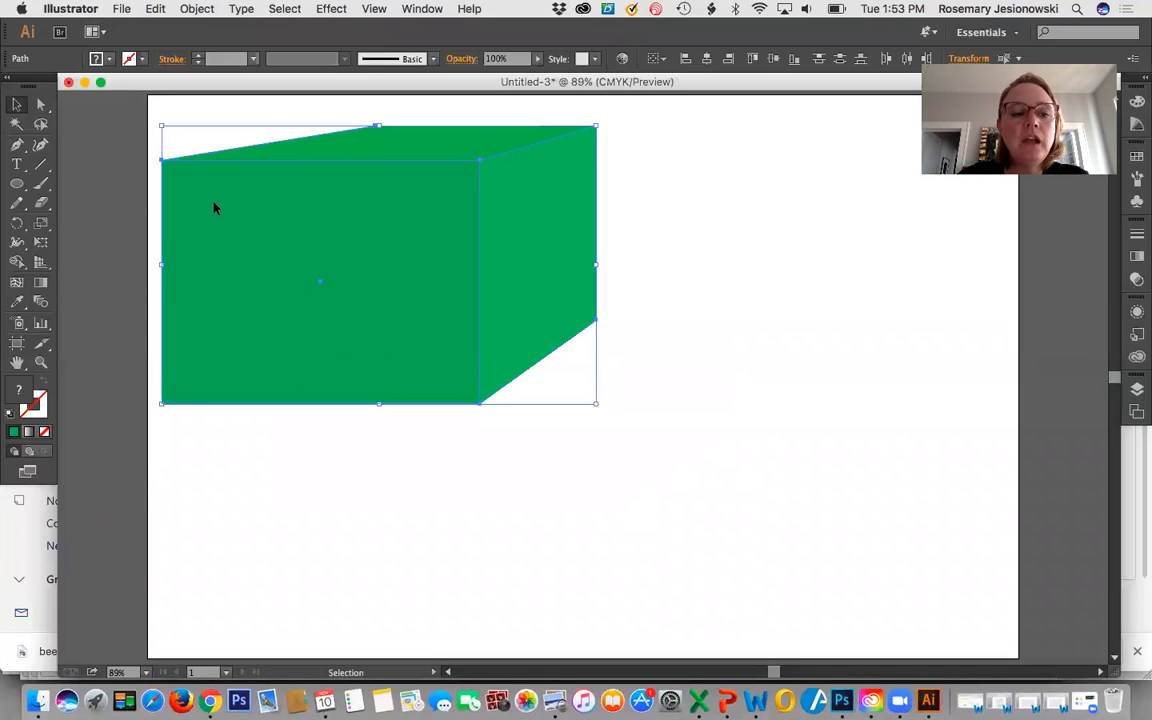
pyautogui.click(42, 363)
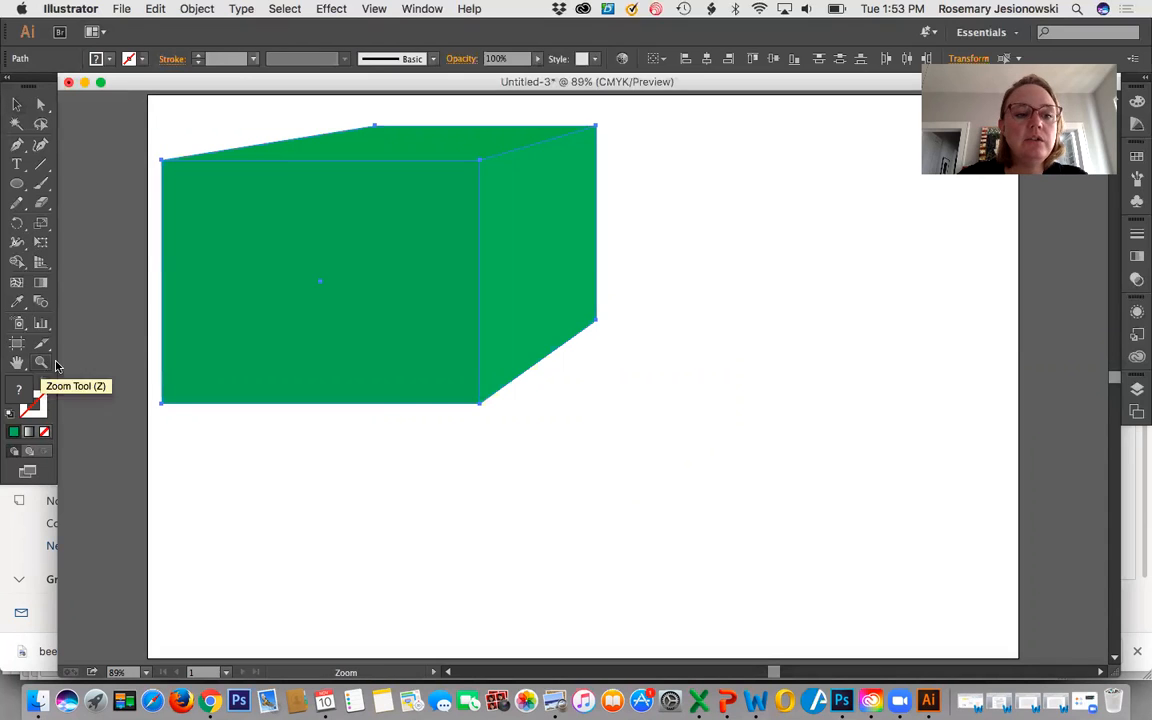
pyautogui.keyDown('alt'); pyautogui.click(577, 433); pyautogui.keyUp('alt')
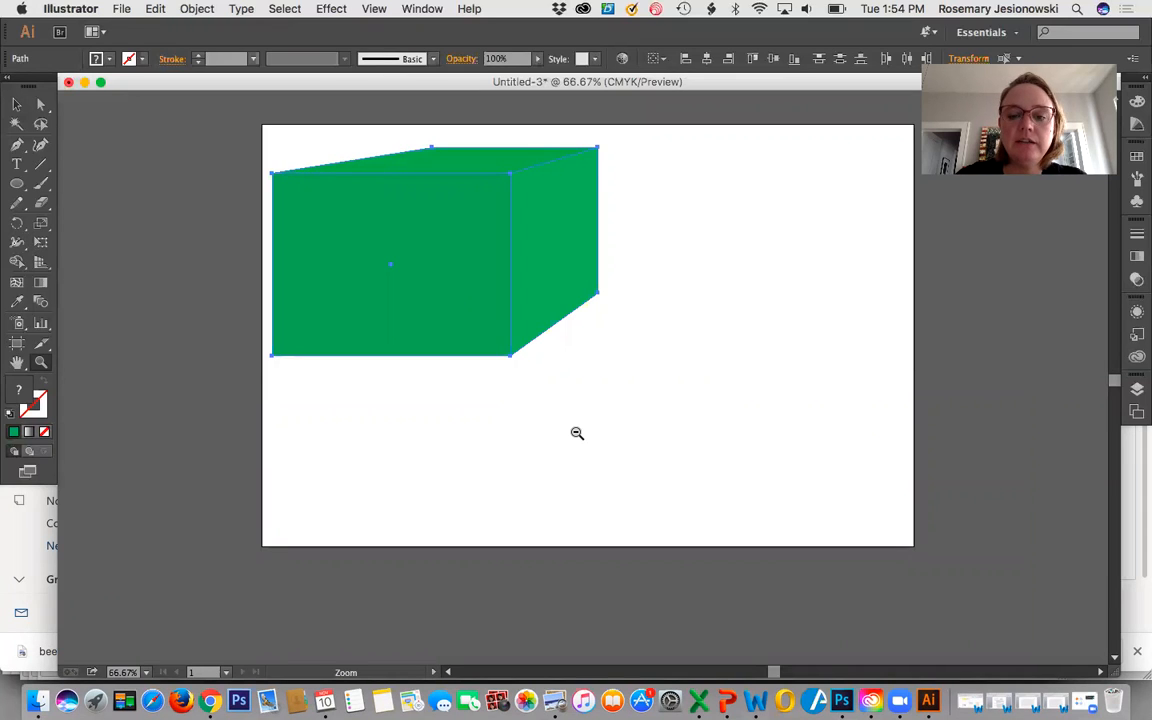
pyautogui.keyDown('alt'); pyautogui.click(577, 433); pyautogui.keyUp('alt')
pyautogui.click(16, 105)
pyautogui.moveTo(415, 289); pyautogui.dragTo(156, 306)
pyautogui.click(401, 400)
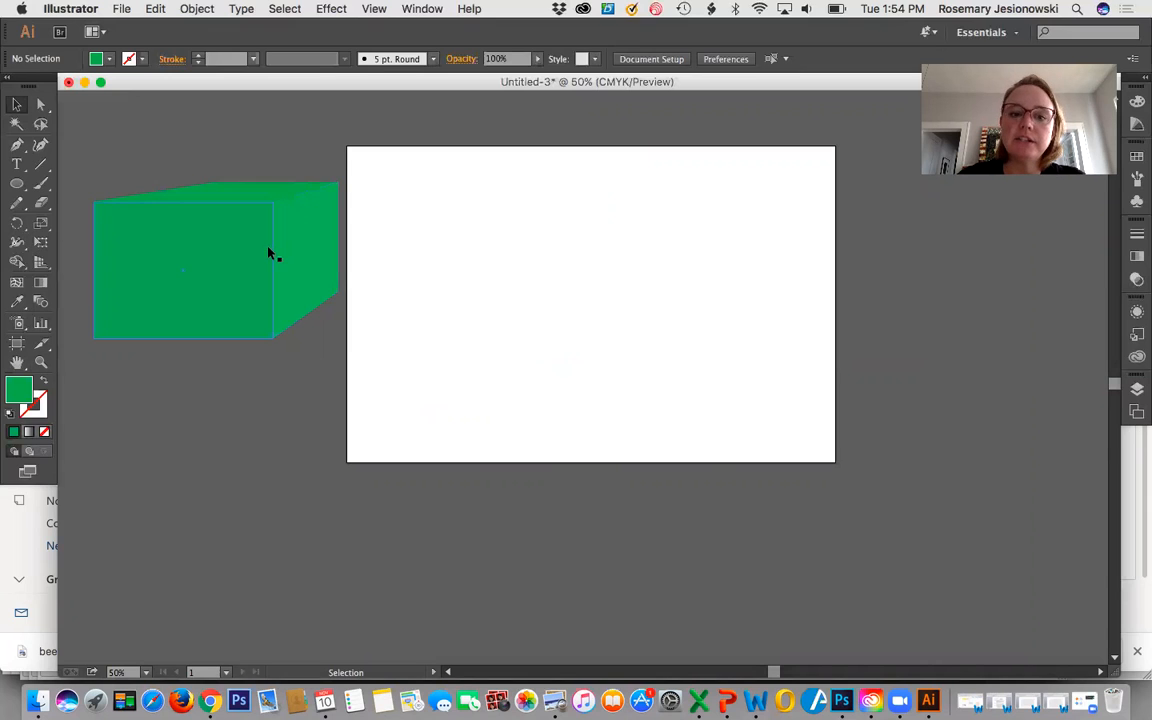
# Activate the Ellipse tool and set the fill colour to purple 5D29ED for the new shape.
pyautogui.click(41, 362)
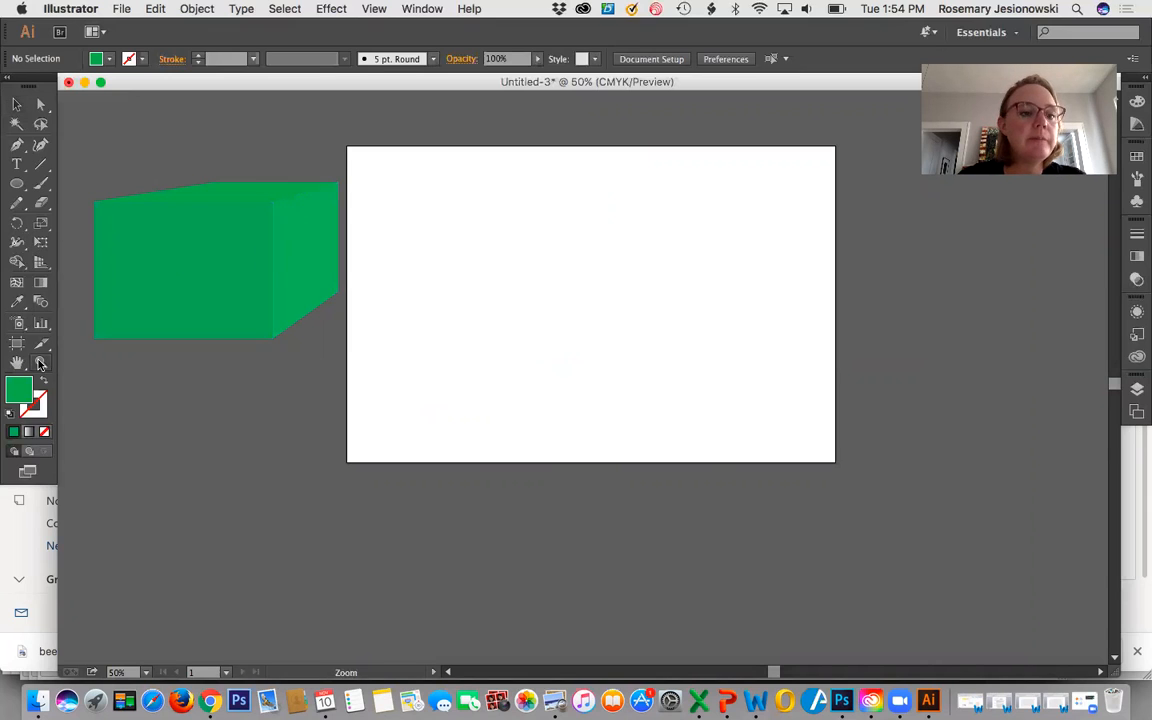
pyautogui.click(548, 345)
pyautogui.click(548, 345)
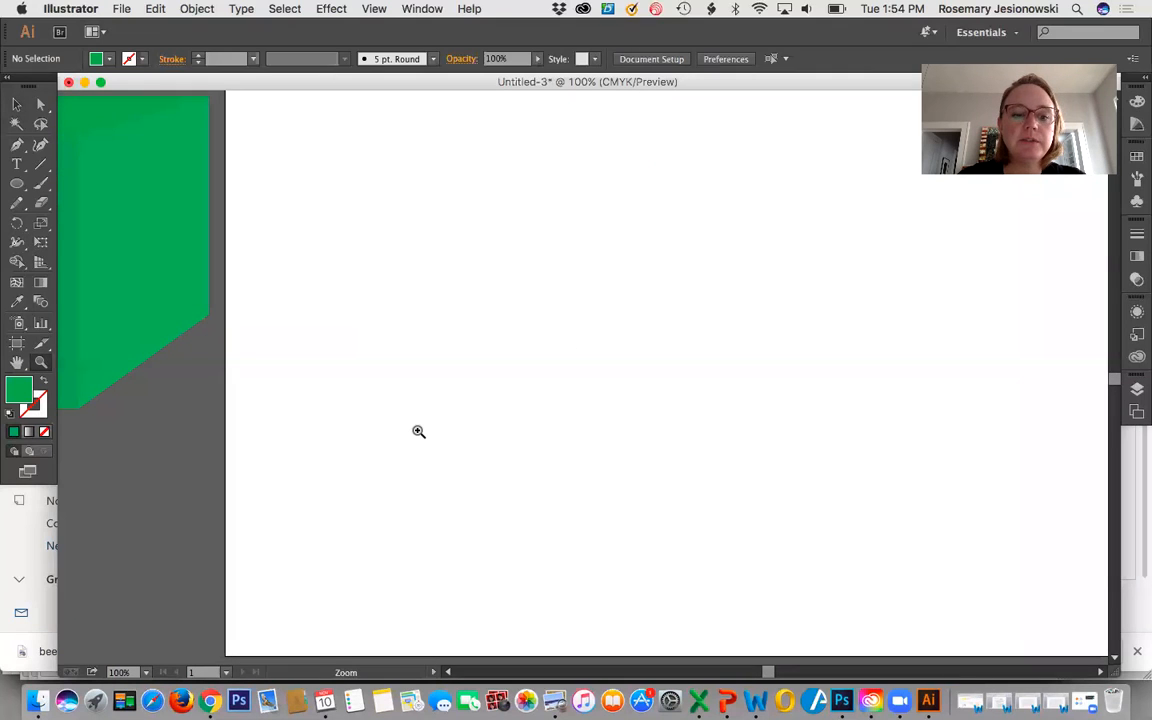
pyautogui.hscroll(1, 418, 431)
pyautogui.hscroll(5, 418, 431)
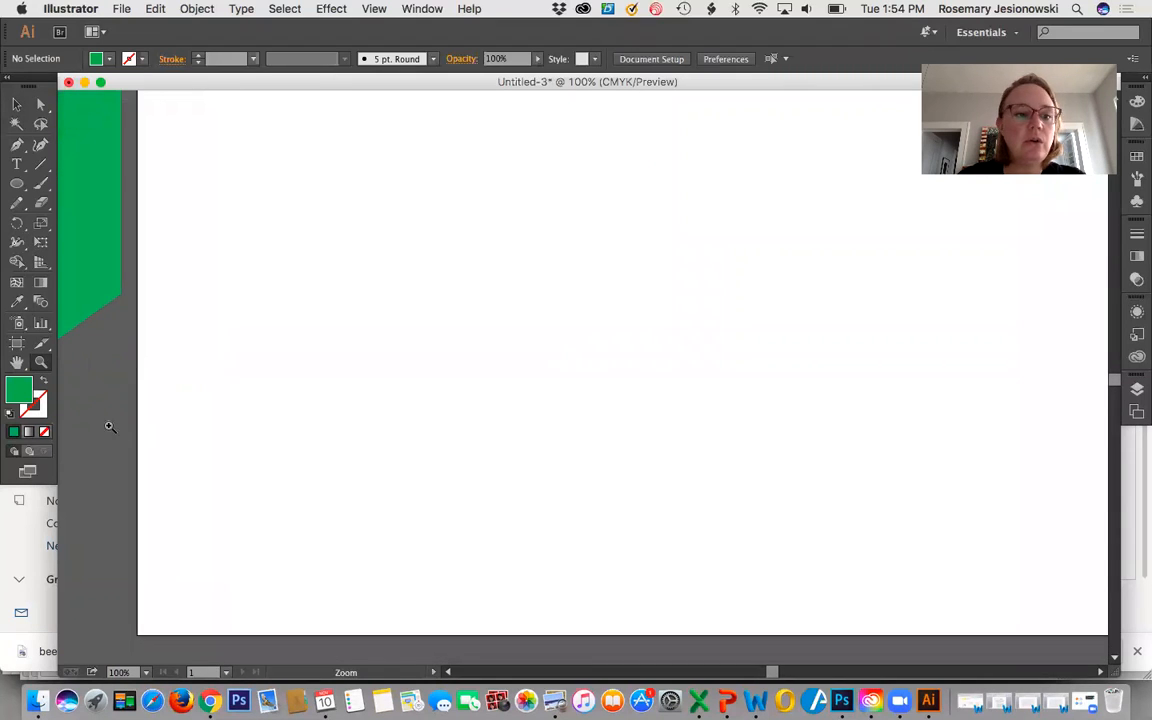
pyautogui.doubleClick(18, 363)
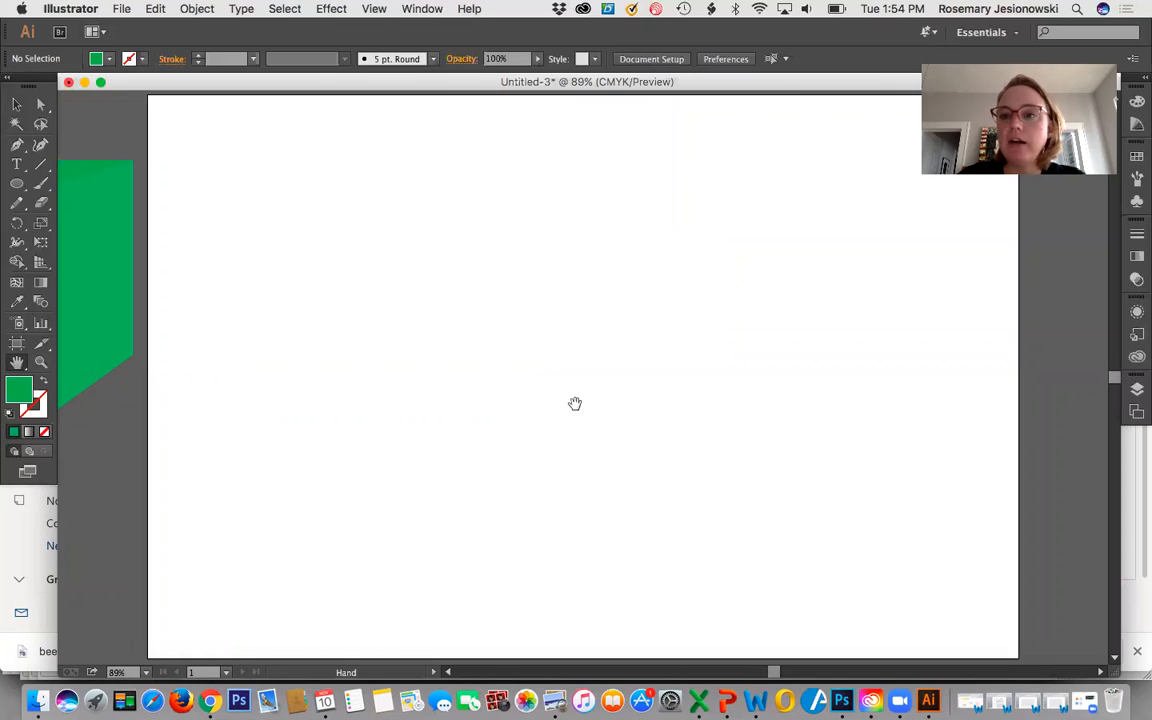
pyautogui.click(16, 186)
pyautogui.click(16, 186)
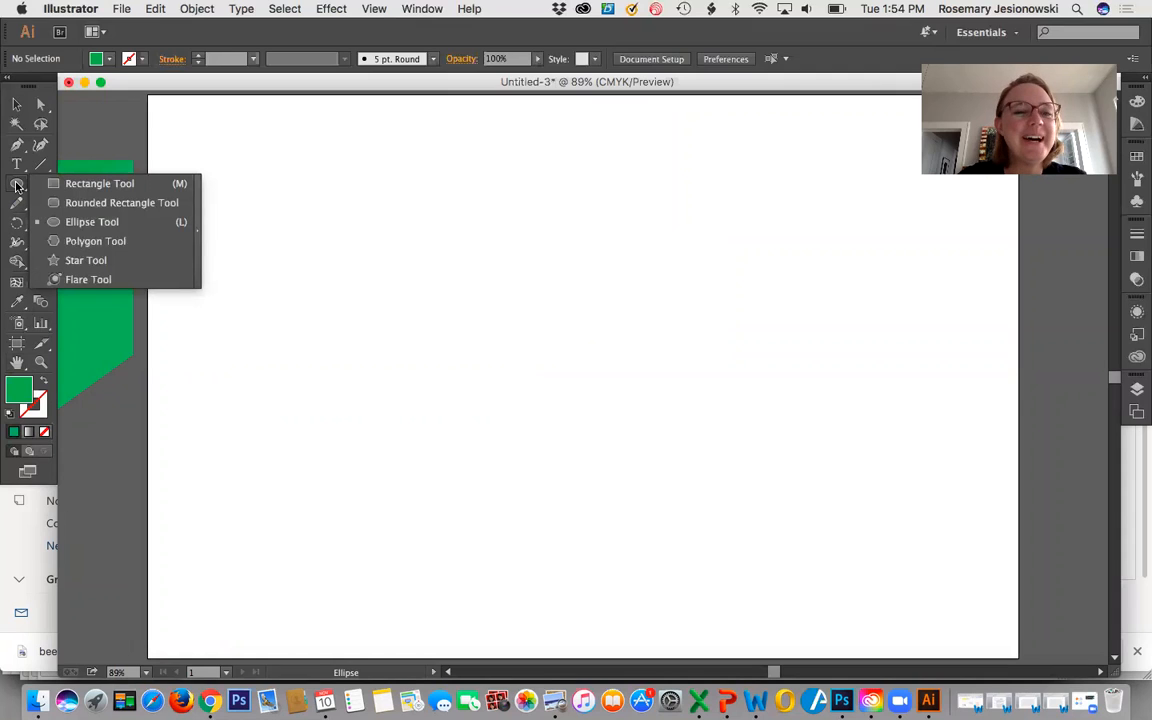
pyautogui.click(110, 223)
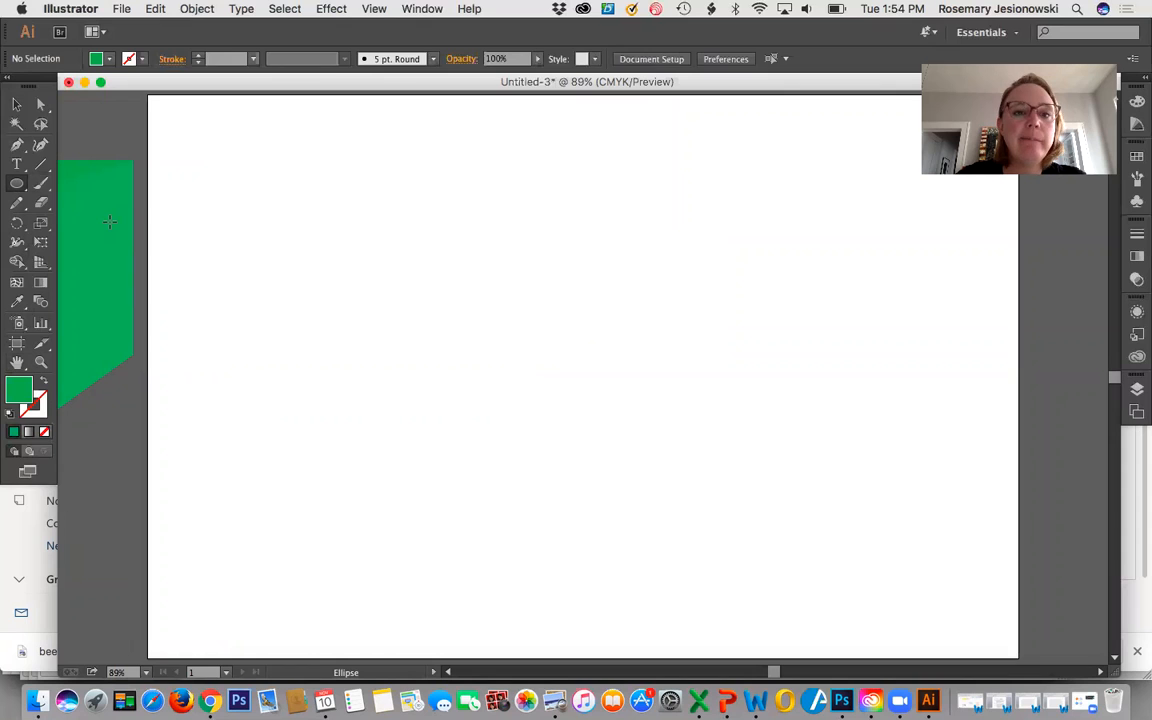
pyautogui.doubleClick(19, 392)
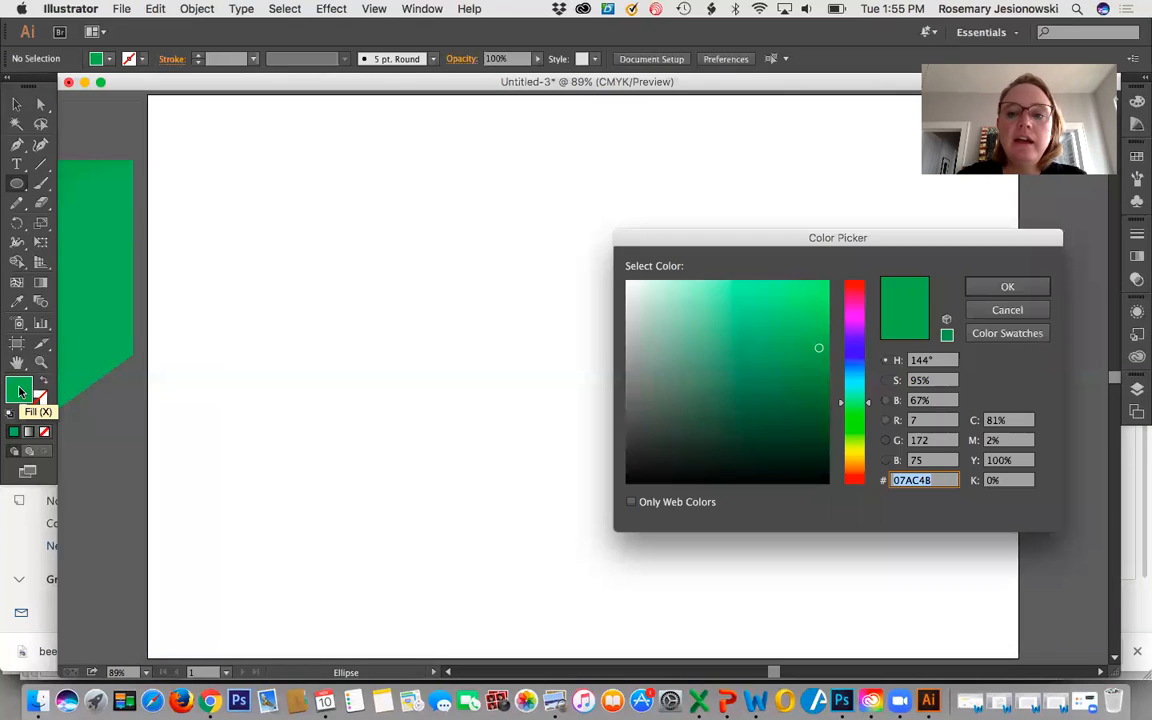
pyautogui.click(859, 342)
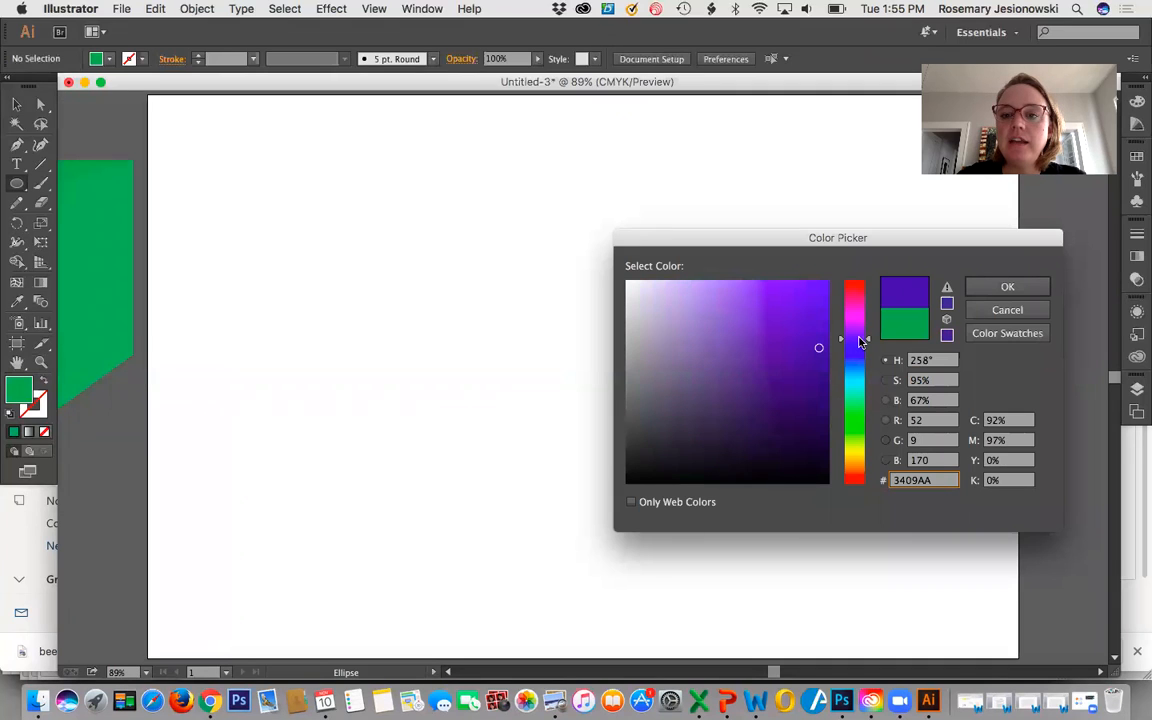
pyautogui.click(794, 294)
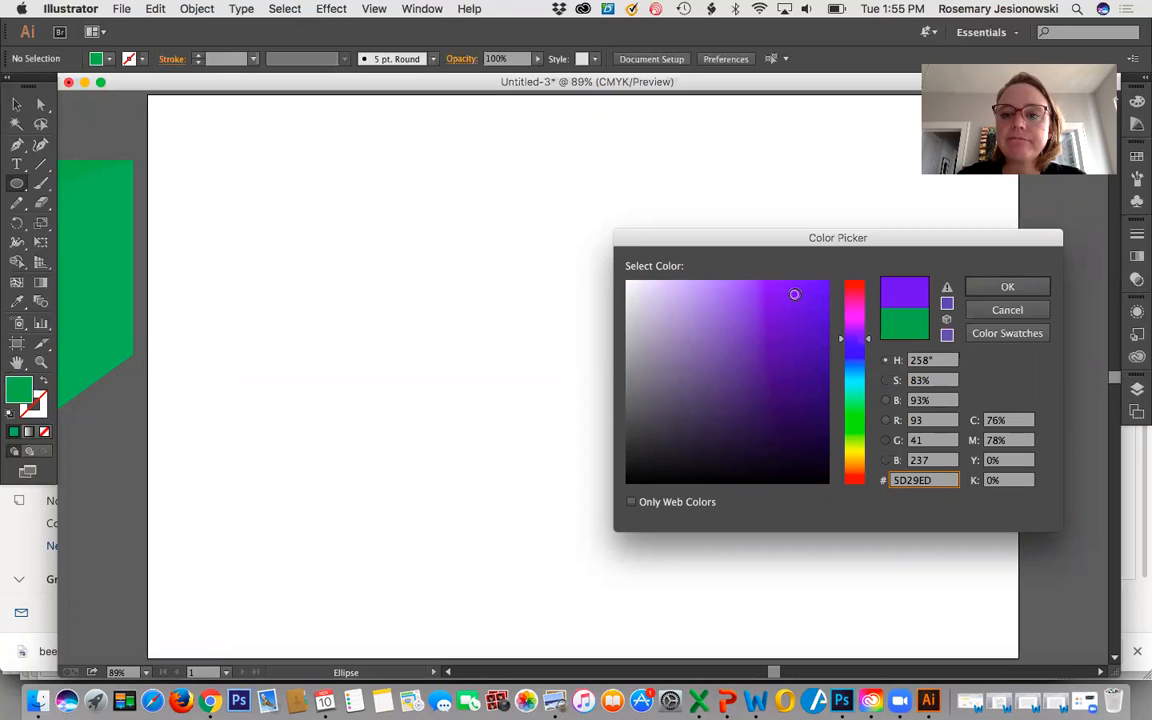
pyautogui.click(1006, 288)
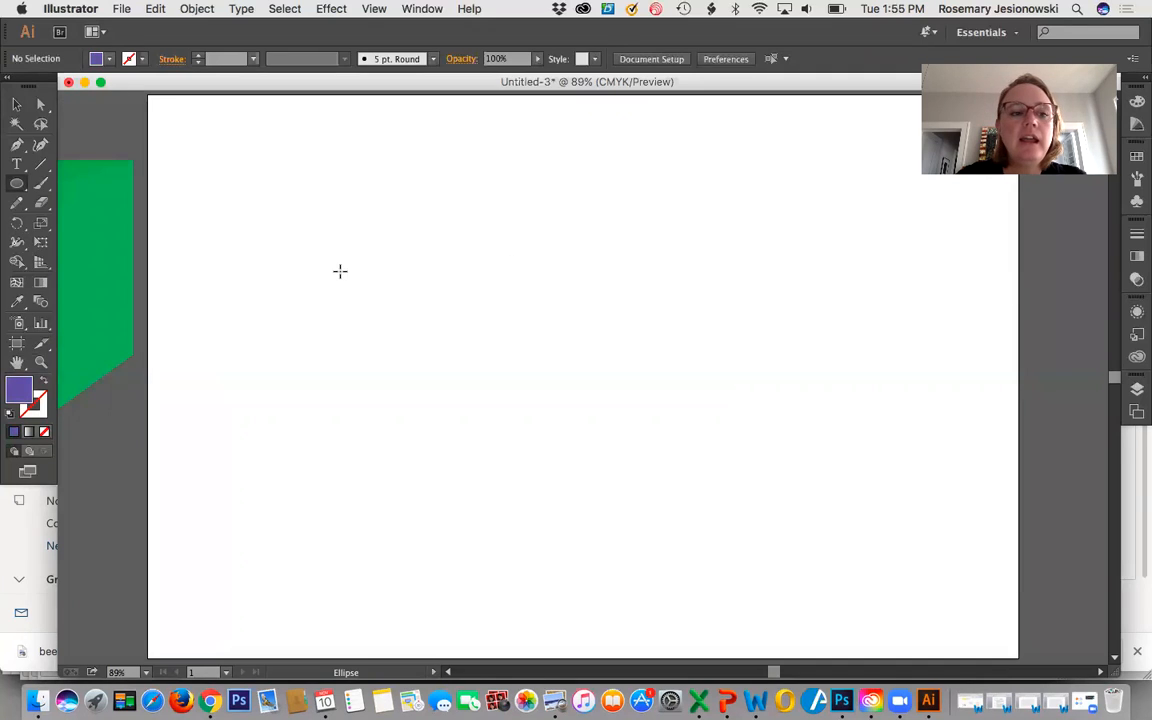
# Draw a perfect purple circle near the middle of the artboard, discarding the flat trial ellipse.
pyautogui.moveTo(324, 257); pyautogui.dragTo(541, 298)
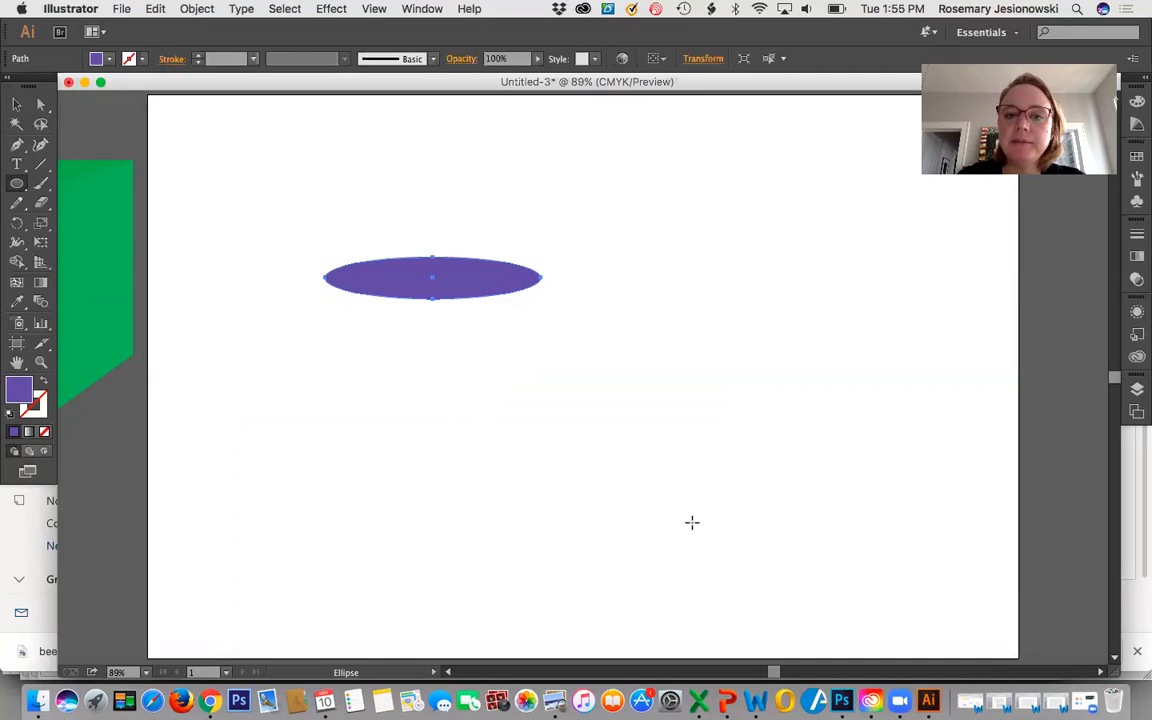
pyautogui.press('Delete')
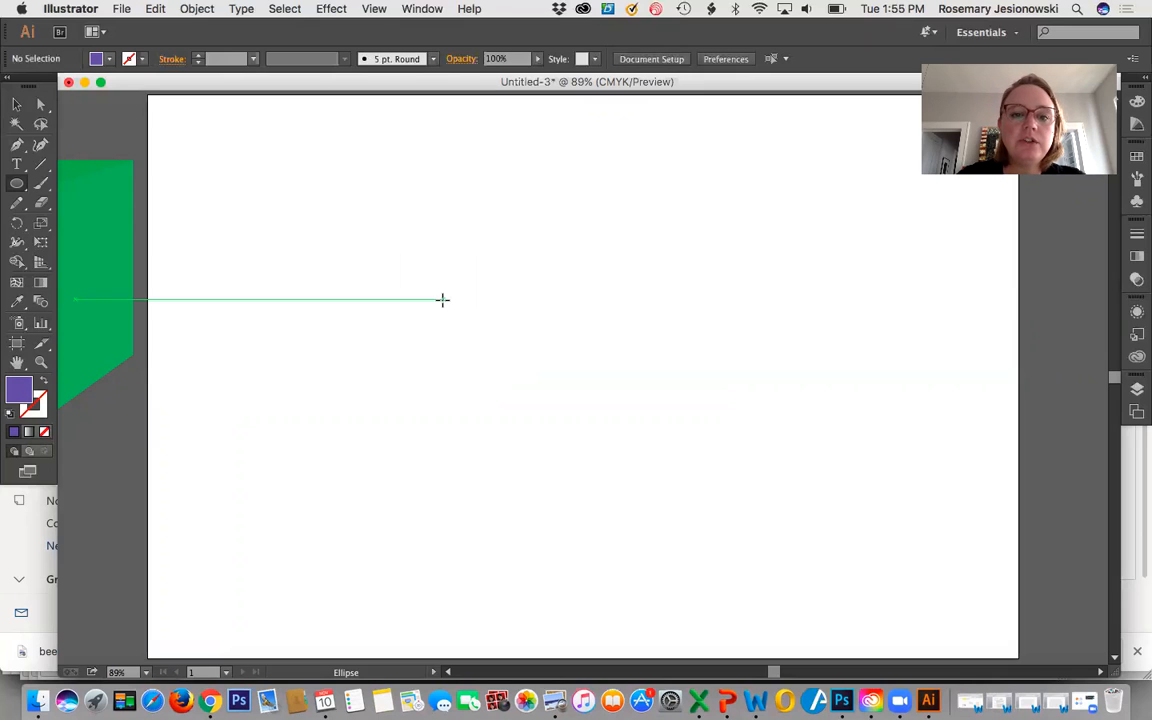
pyautogui.moveTo(437, 270); pyautogui.dragTo(578, 390)
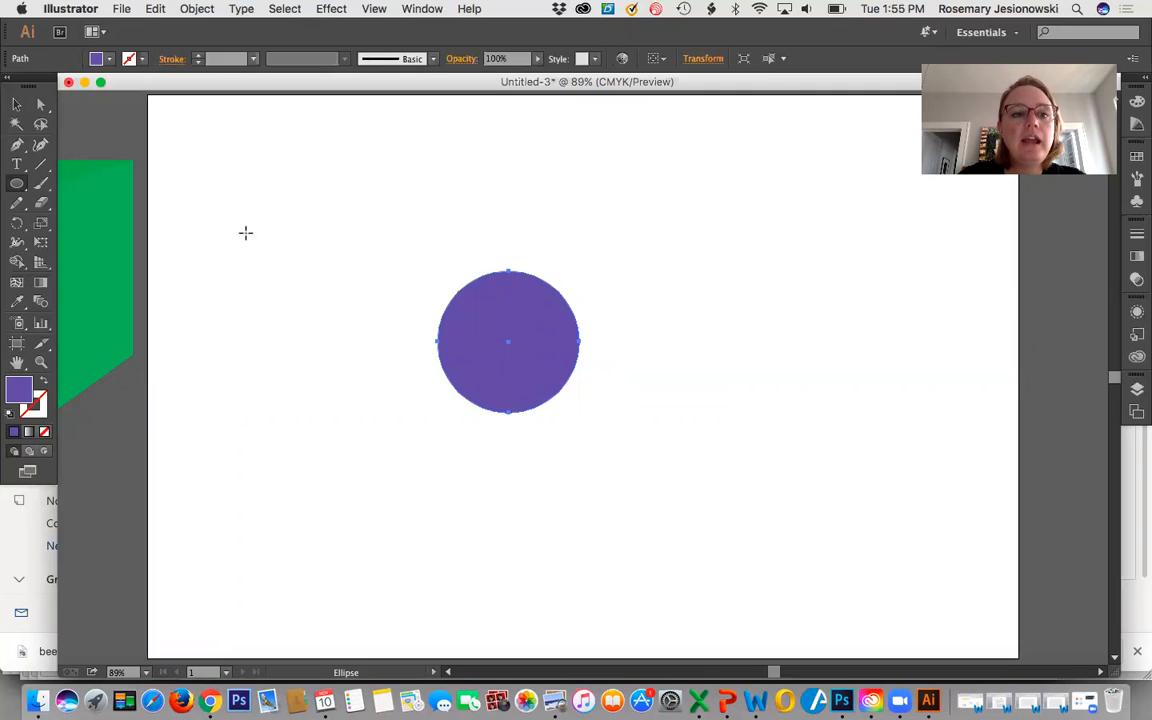
pyautogui.click(16, 104)
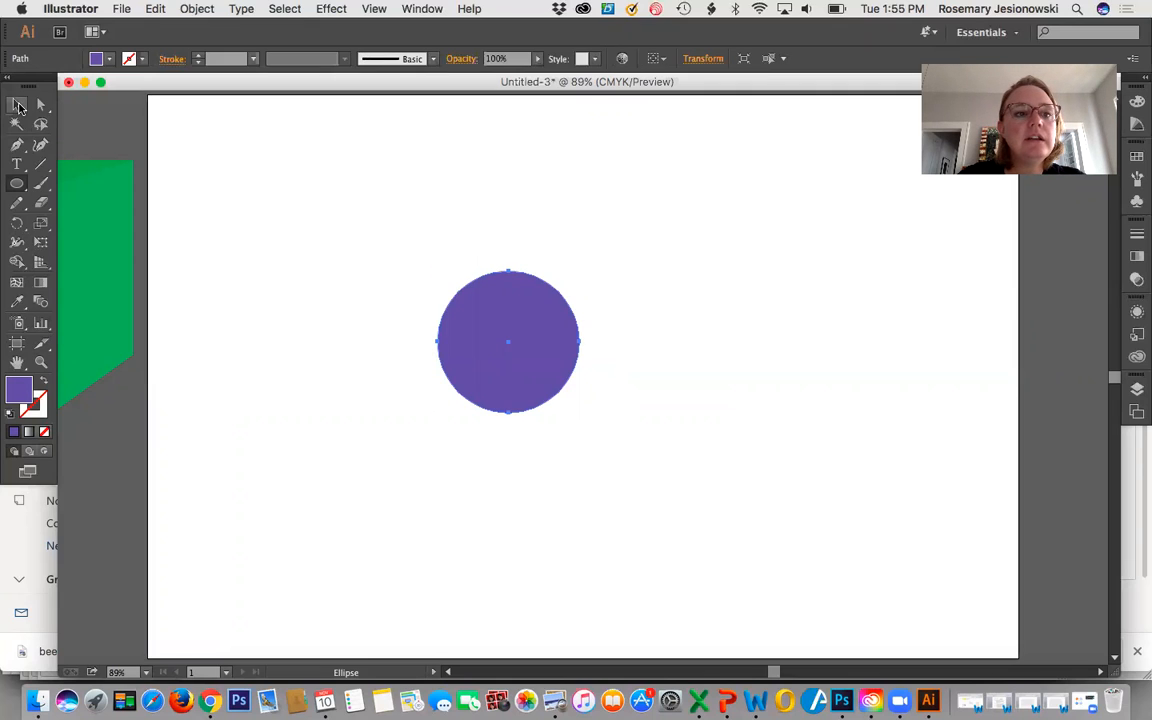
pyautogui.click(261, 220)
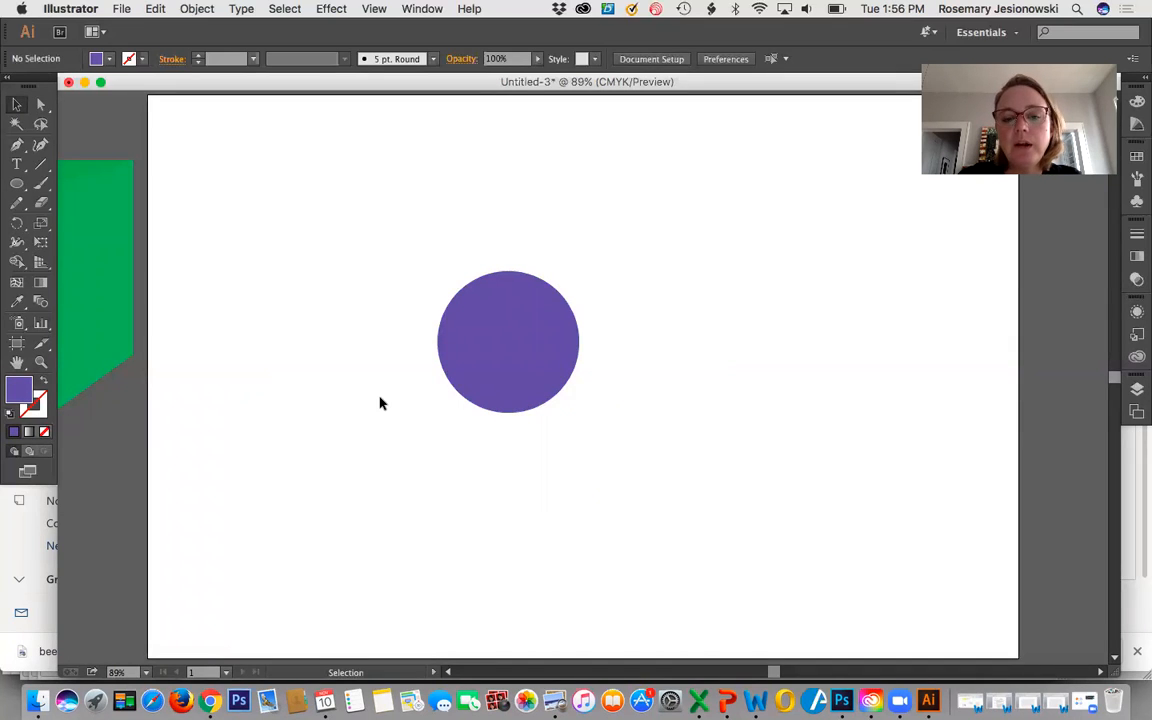
# Duplicate the purple circle and place the copy just to the right of the original.
pyautogui.click(500, 386)
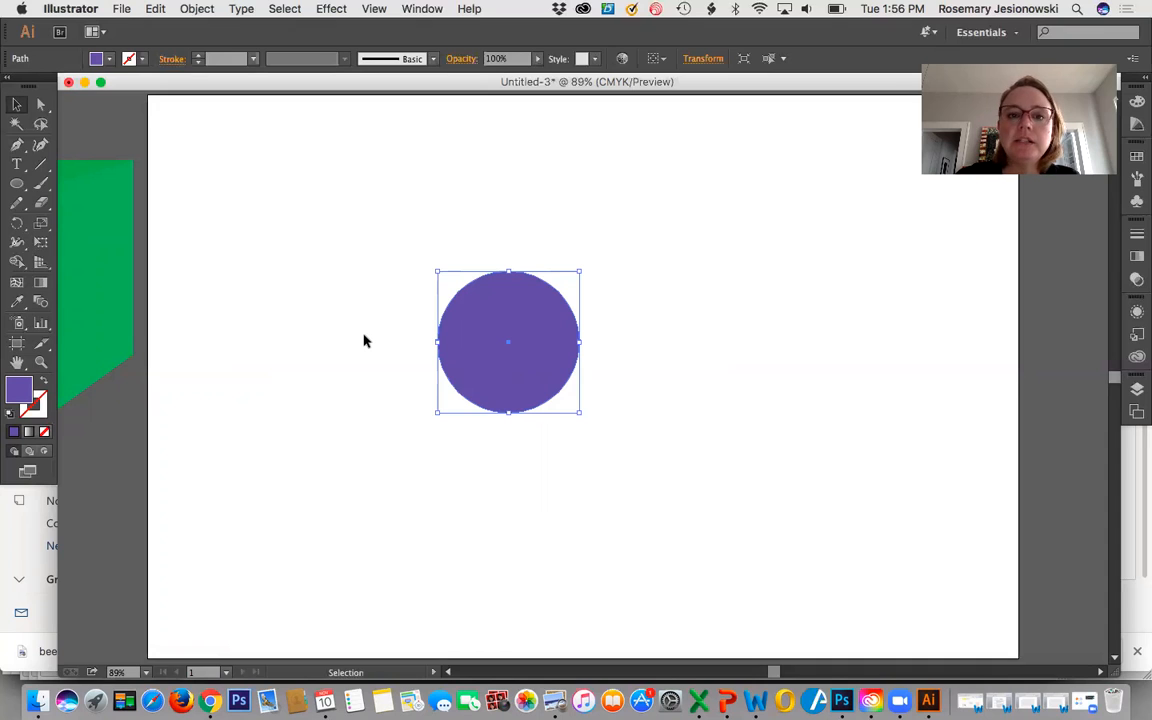
pyautogui.click(155, 9)
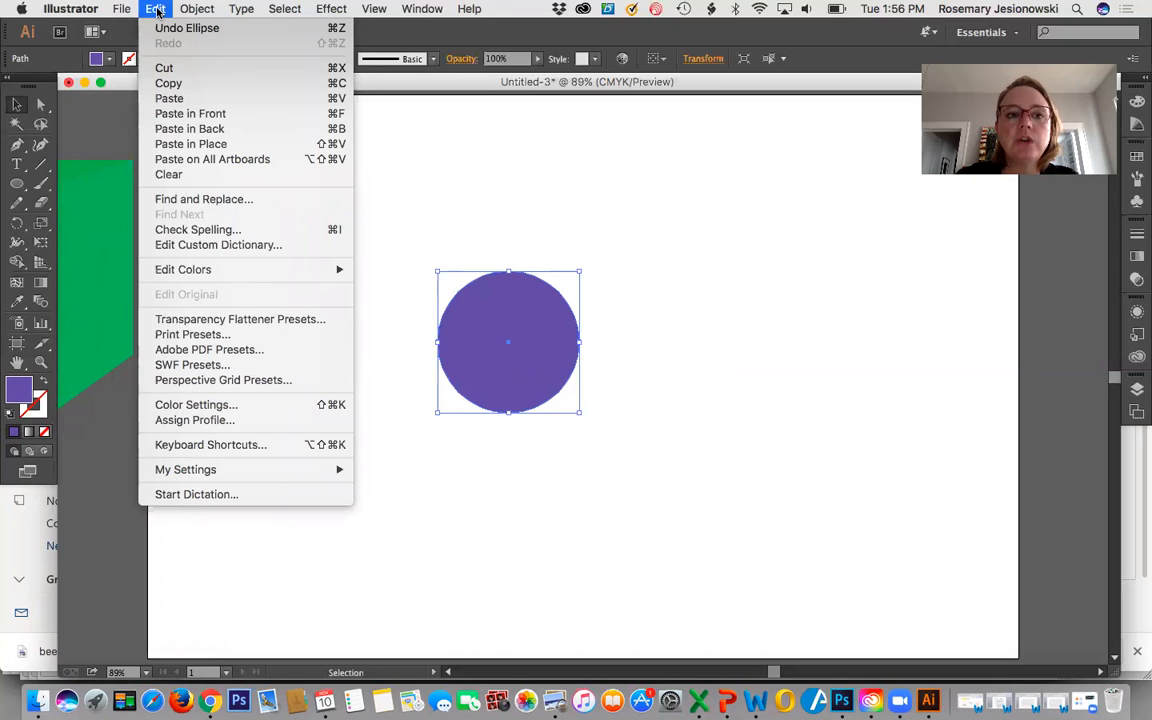
pyautogui.click(166, 85)
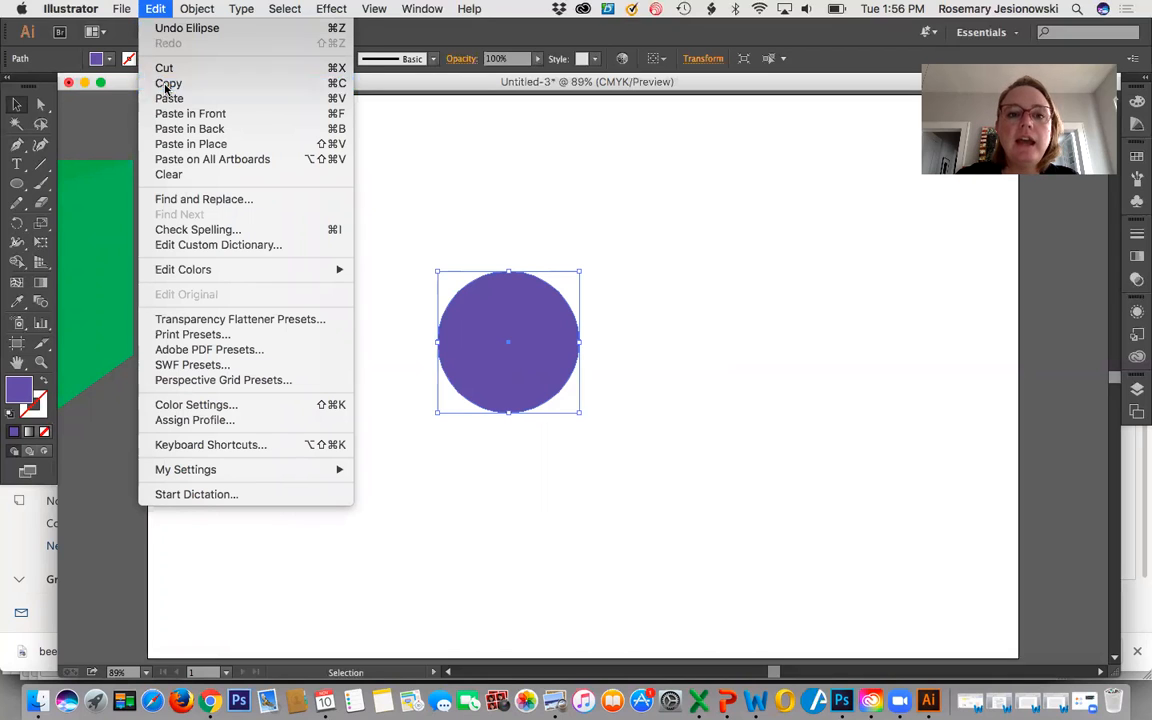
pyautogui.press('super+v')
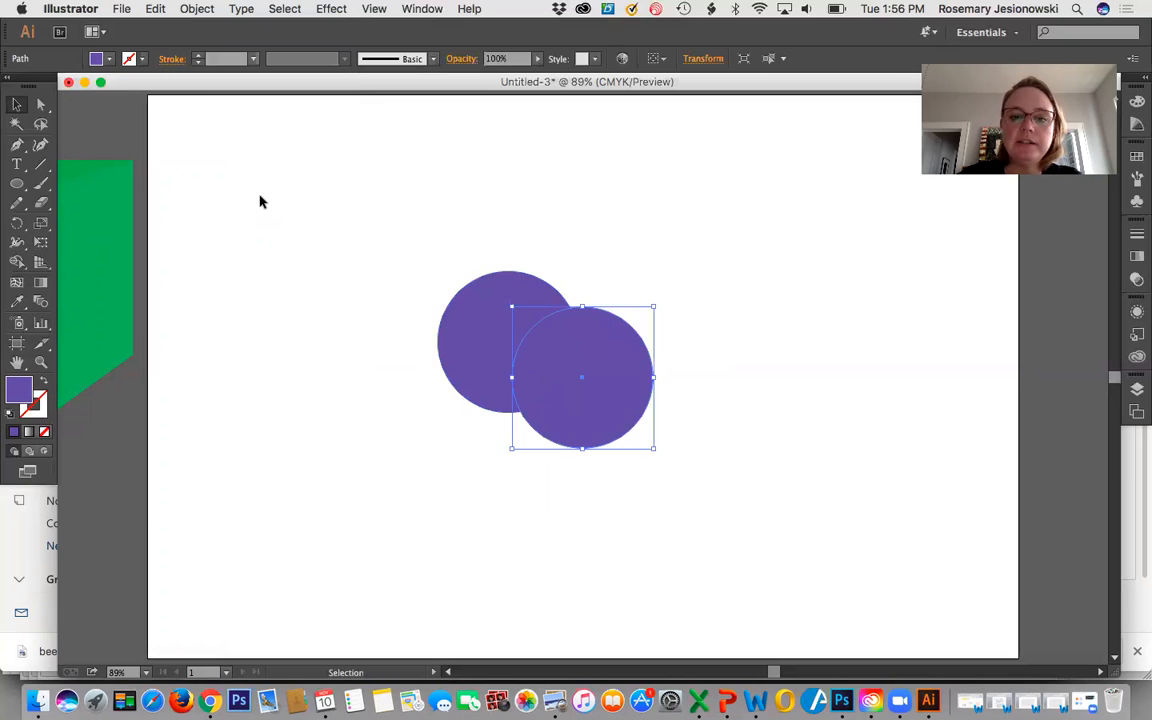
pyautogui.moveTo(549, 376); pyautogui.dragTo(631, 347)
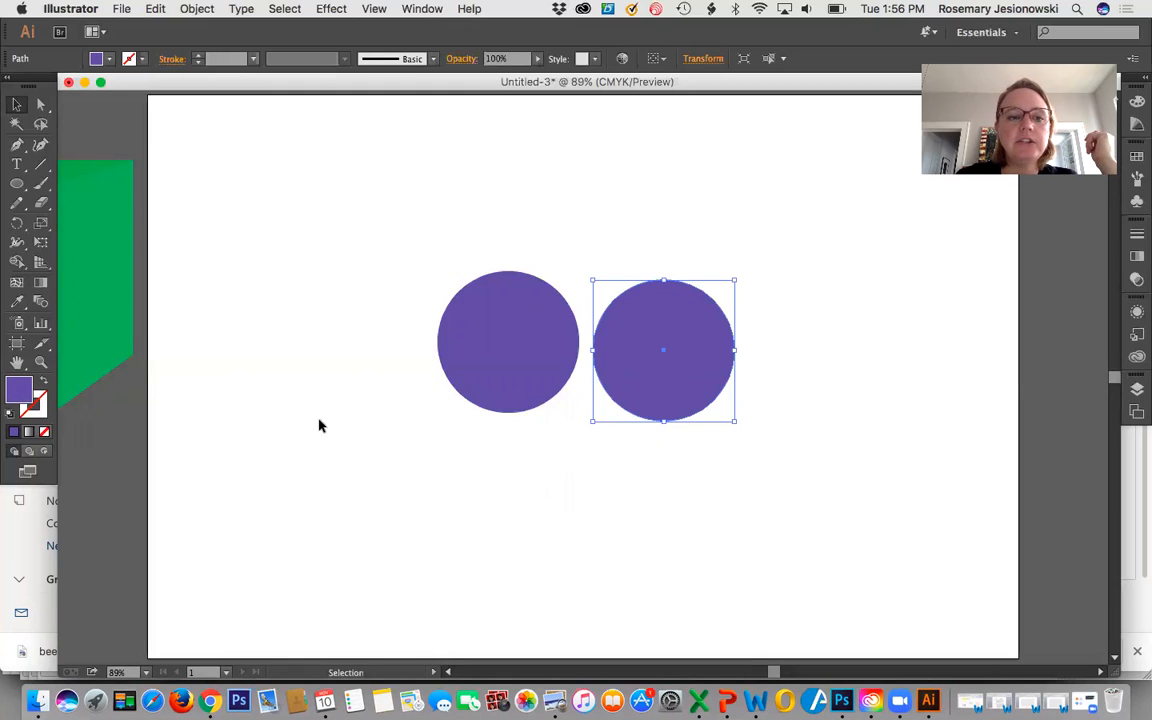
# Darken the fill of the copied circle to purple 4B28CE.
pyautogui.doubleClick(18, 395)
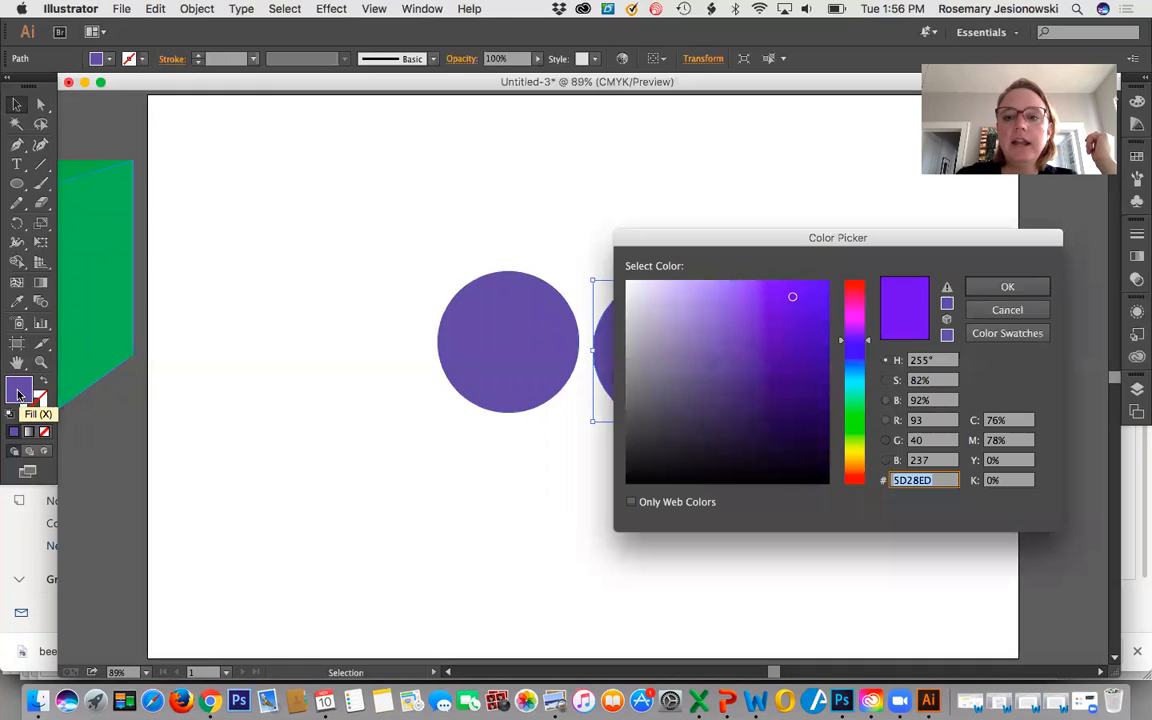
pyautogui.click(791, 318)
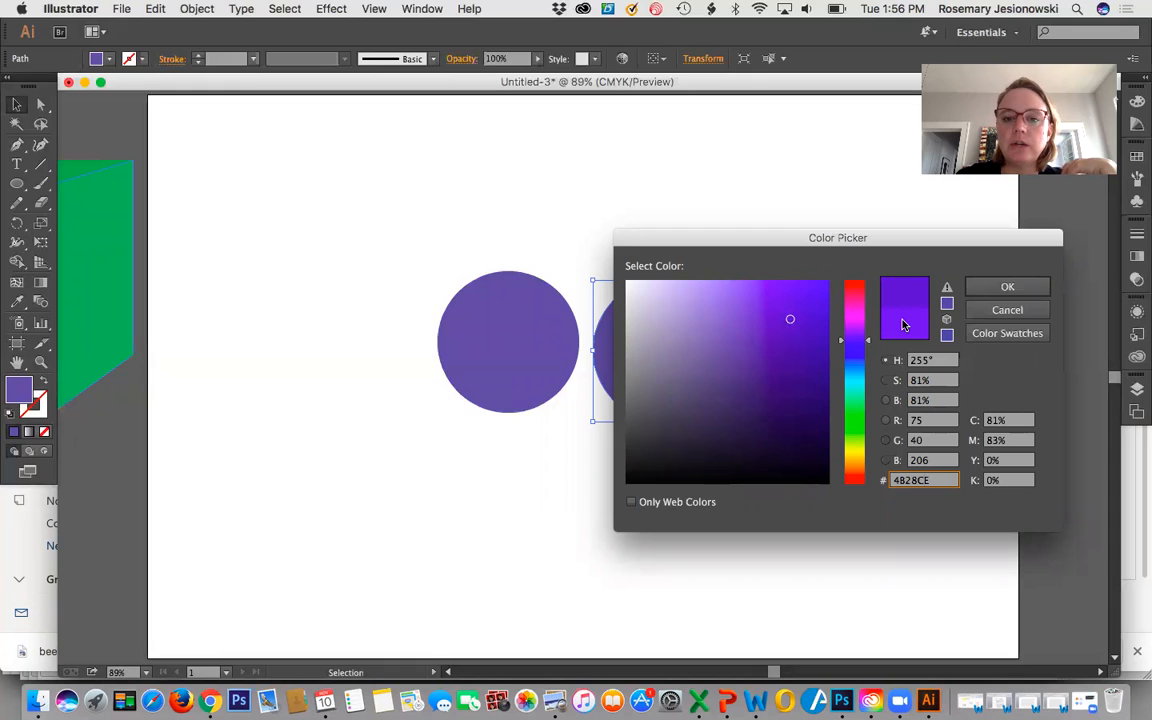
pyautogui.click(987, 289)
pyautogui.click(794, 414)
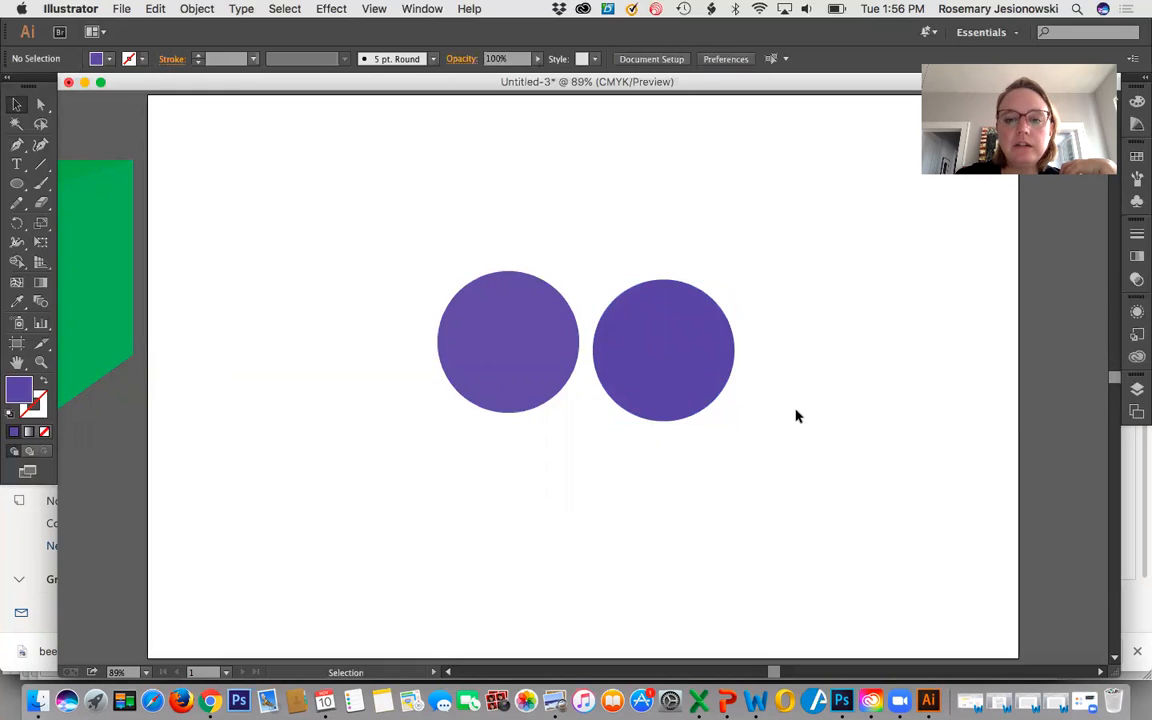
# Align the darker circle level with the lighter one, leaving a small gap between them.
pyautogui.moveTo(640, 392); pyautogui.dragTo(700, 387)
pyautogui.click(622, 463)
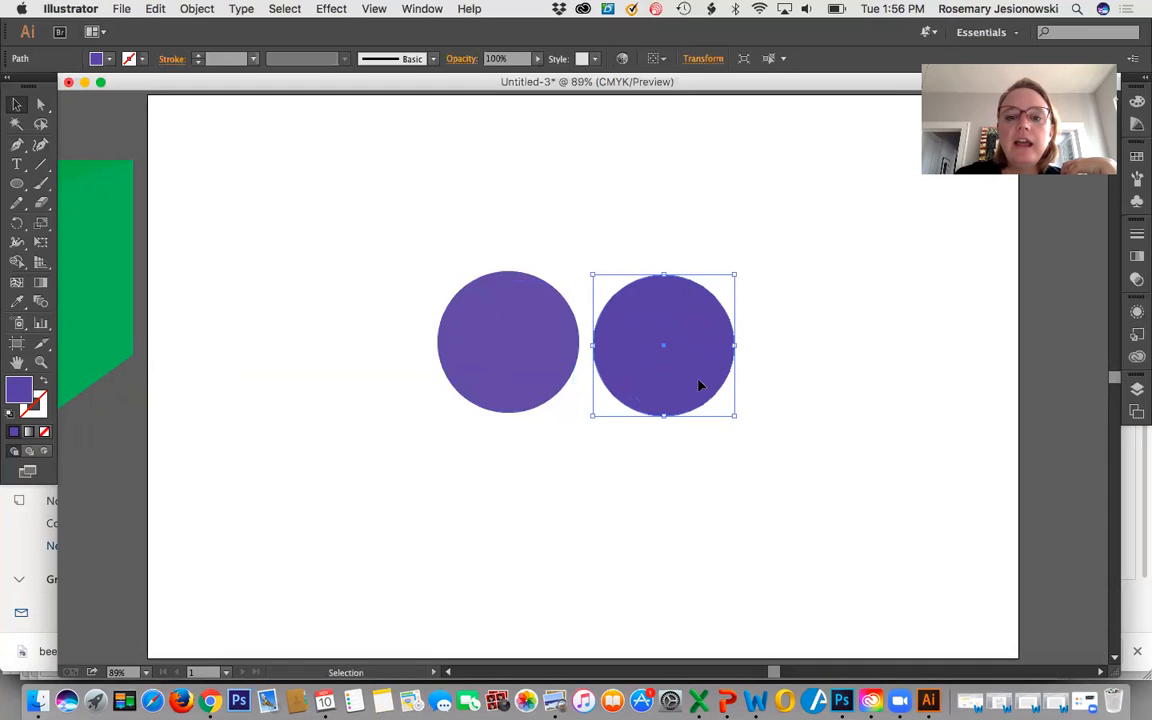
pyautogui.click(677, 462)
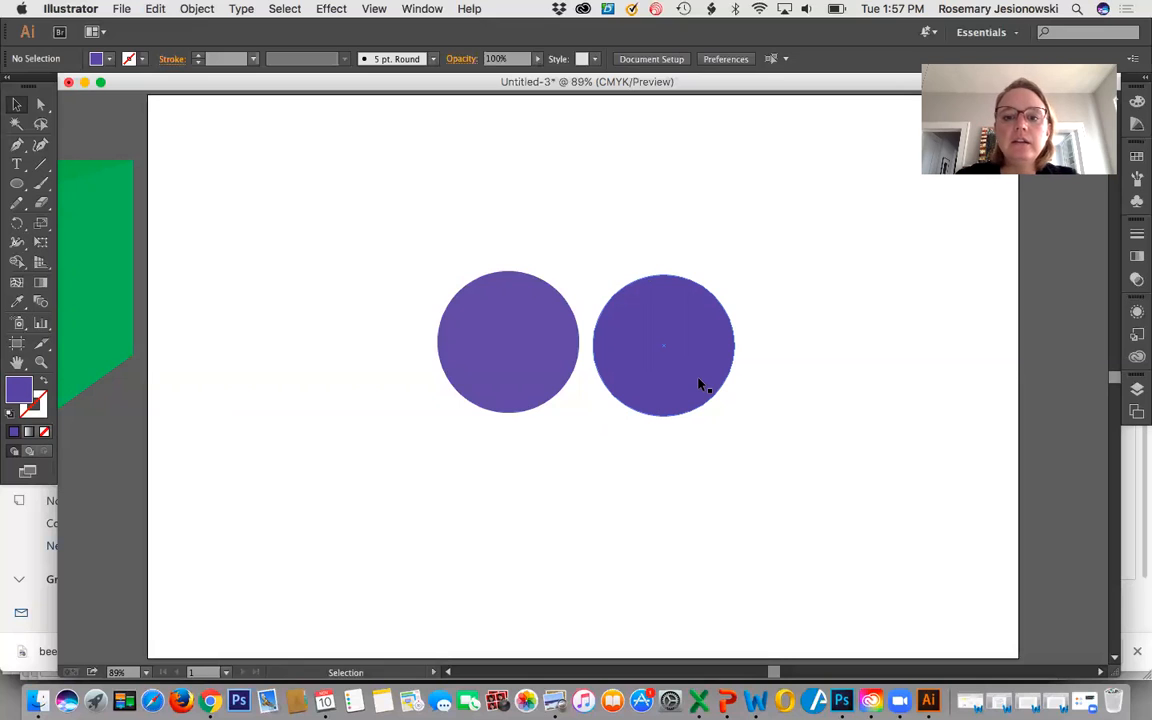
pyautogui.moveTo(692, 383)
pyautogui.mouseDown()
pyautogui.moveTo(584, 393)
pyautogui.moveTo(545, 375)
pyautogui.moveTo(703, 378)
pyautogui.mouseUp()
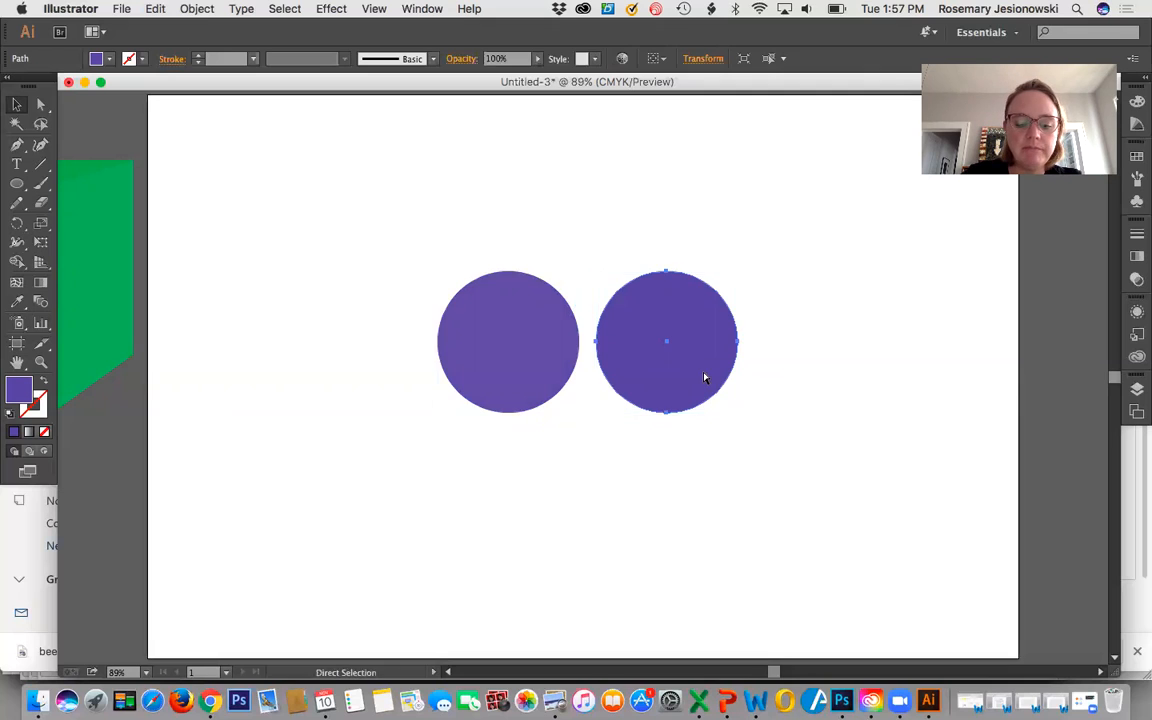
# Duplicate the darker circle and overlap the copy on it, shifted slightly left almost to the lighter circle's edge.
pyautogui.press('super+v')
pyautogui.moveTo(603, 432); pyautogui.dragTo(838, 396)
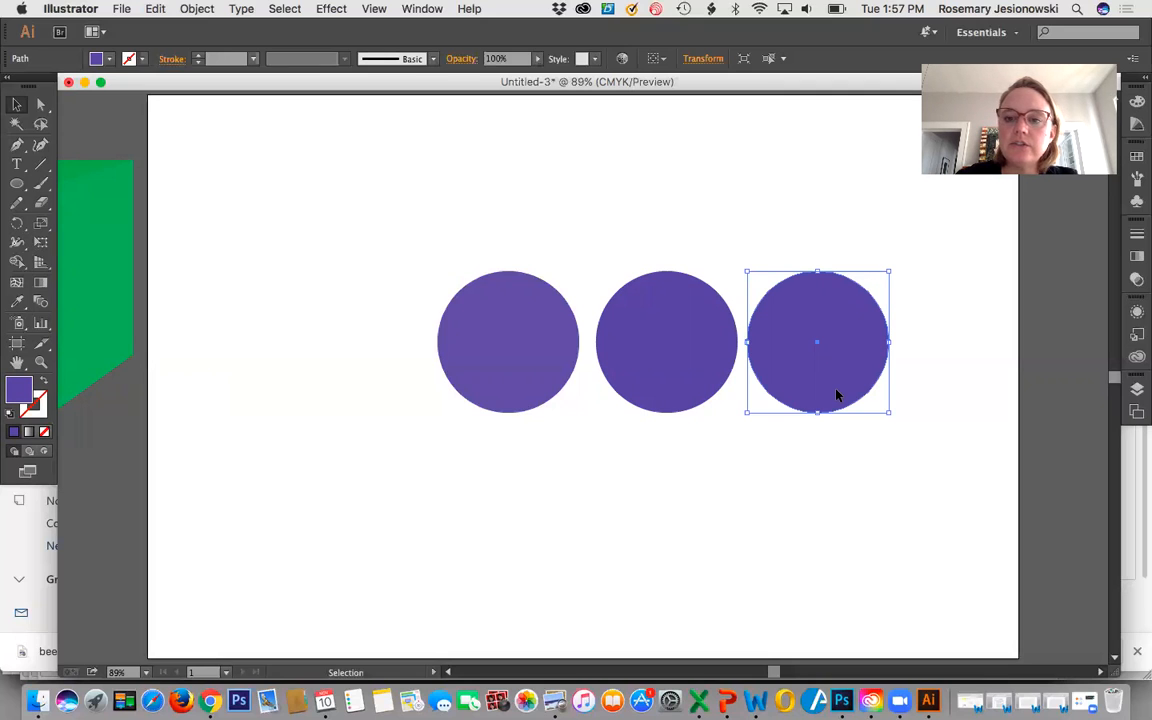
pyautogui.moveTo(838, 396); pyautogui.dragTo(672, 399)
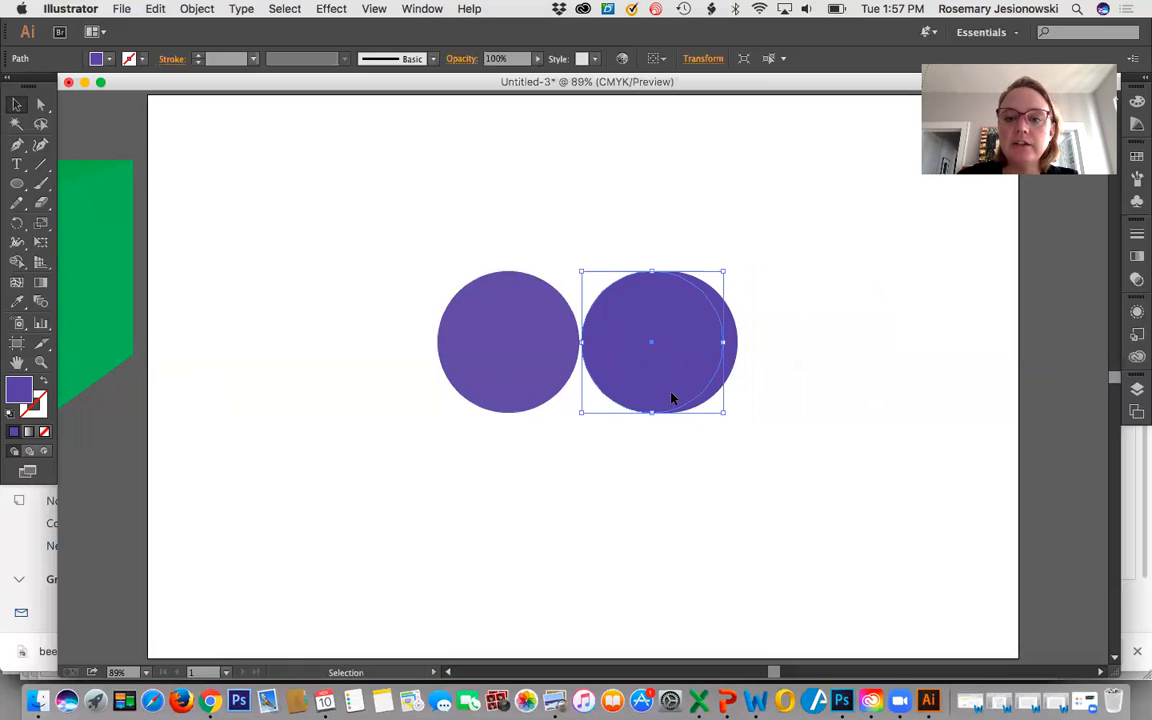
pyautogui.click(782, 353)
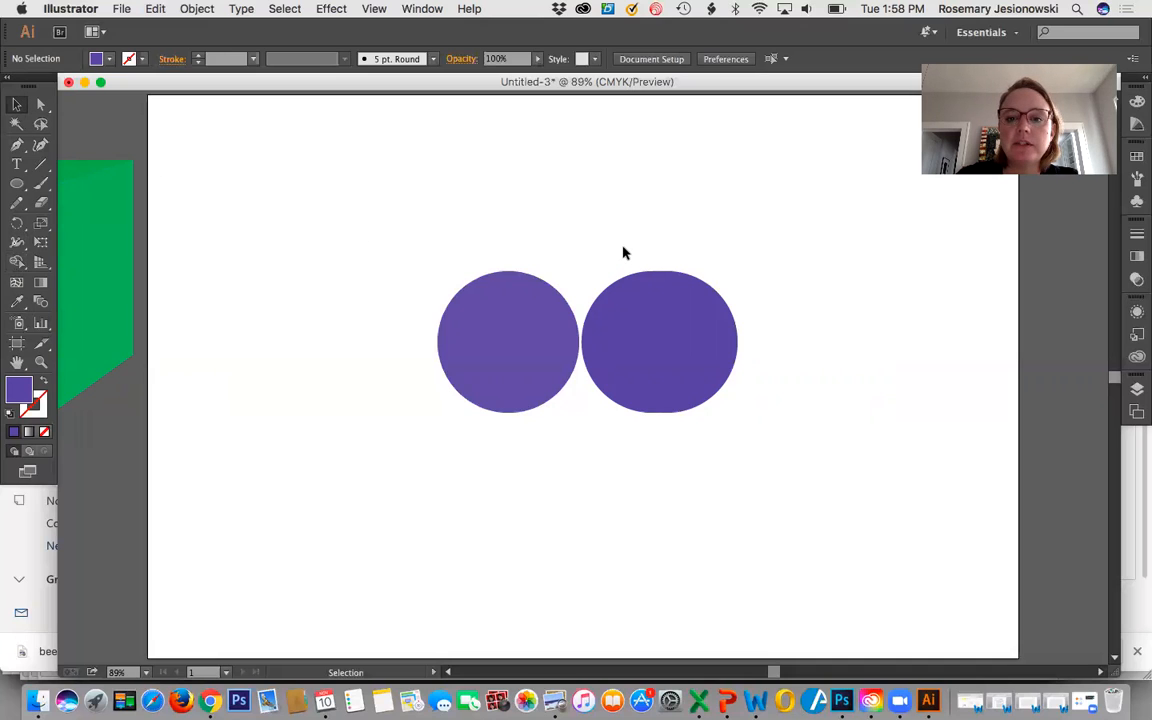
# Cut the two overlapping darker circles down to a thin crescent along their left edge with the Shape Builder tool.
pyautogui.moveTo(626, 247); pyautogui.dragTo(720, 337)
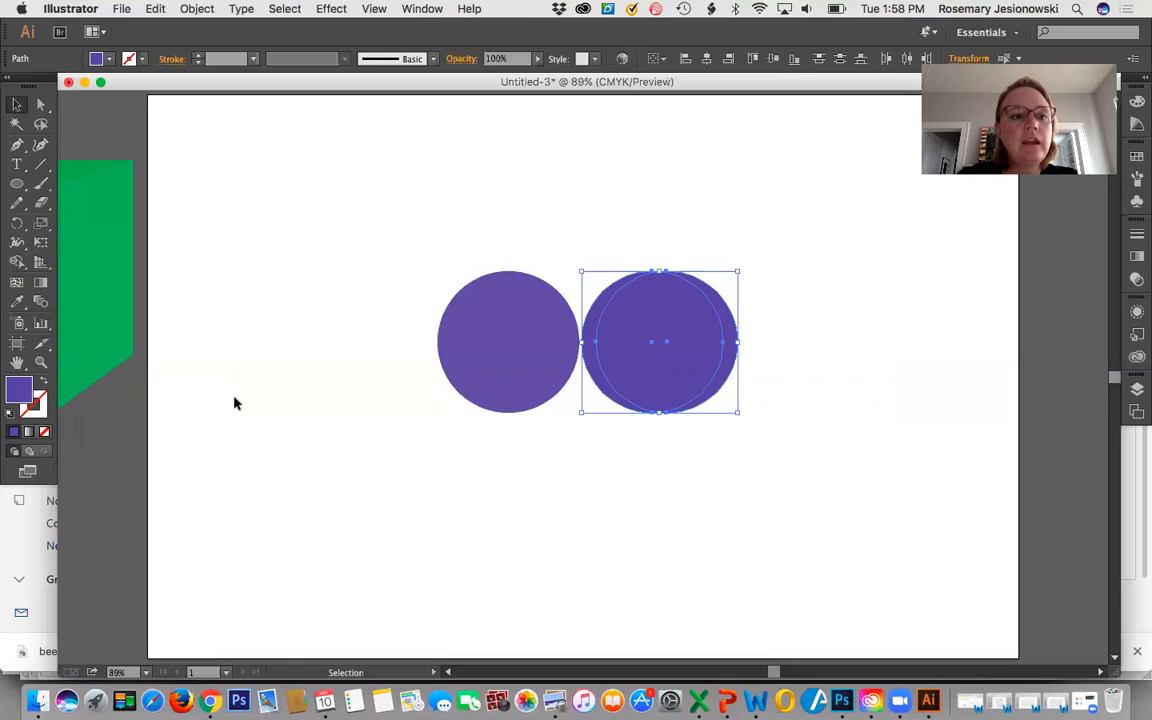
pyautogui.click(16, 262)
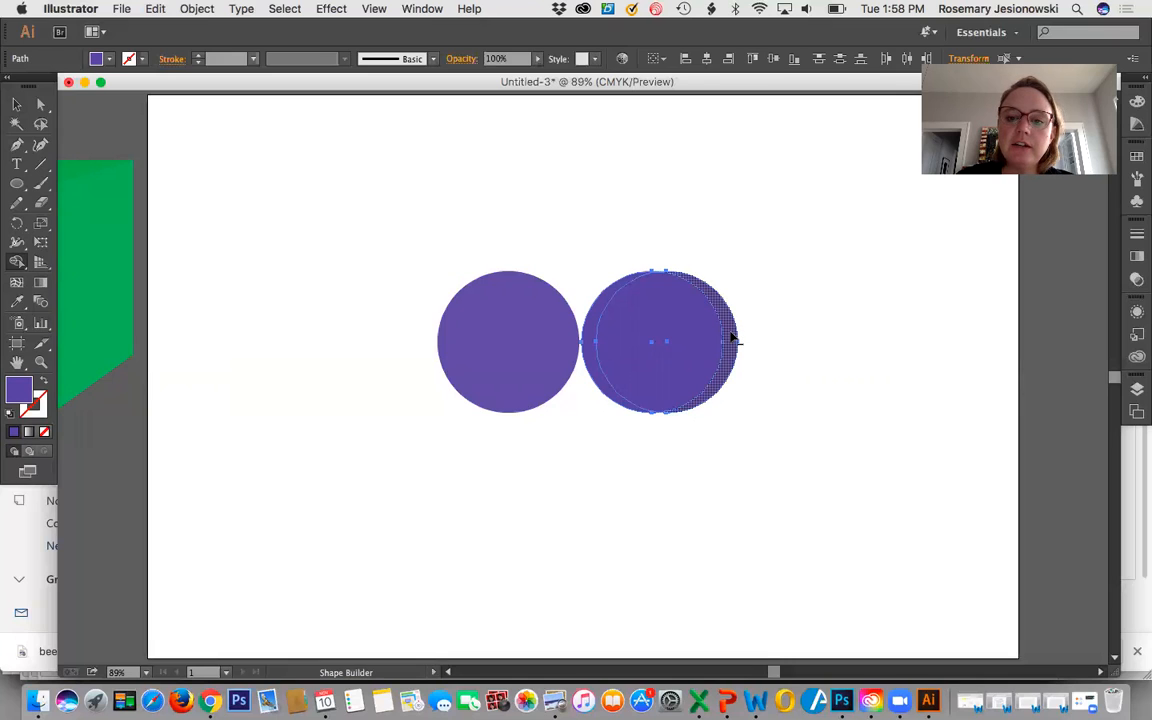
pyautogui.keyDown('alt'); pyautogui.click(731, 339); pyautogui.keyUp('alt')
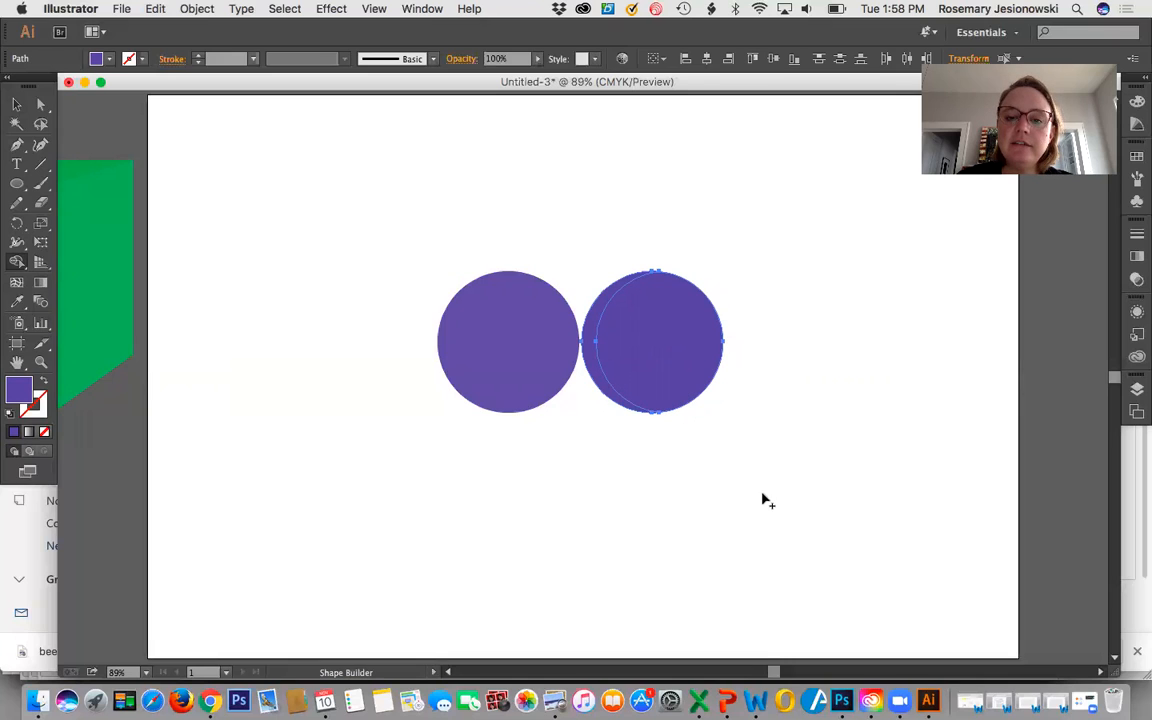
pyautogui.keyDown('alt'); pyautogui.click(678, 372); pyautogui.keyUp('alt')
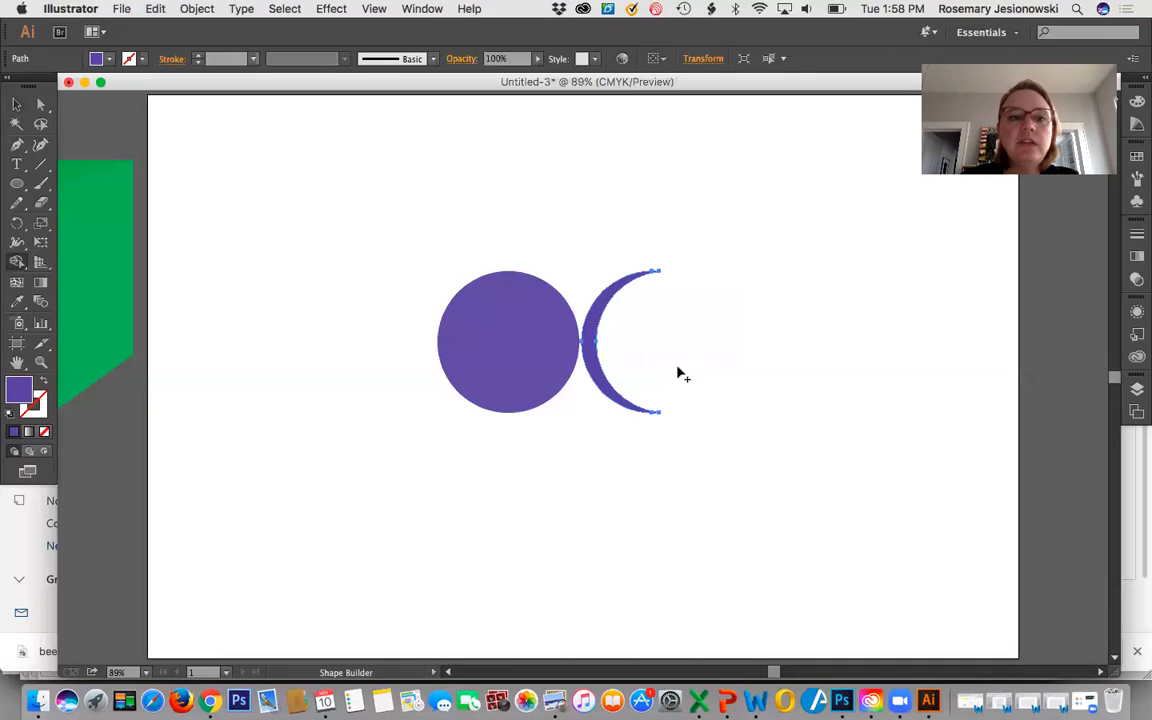
# Move the crescent onto the lighter purple circle so that it lines up with the circle's left edge.
pyautogui.click(17, 106)
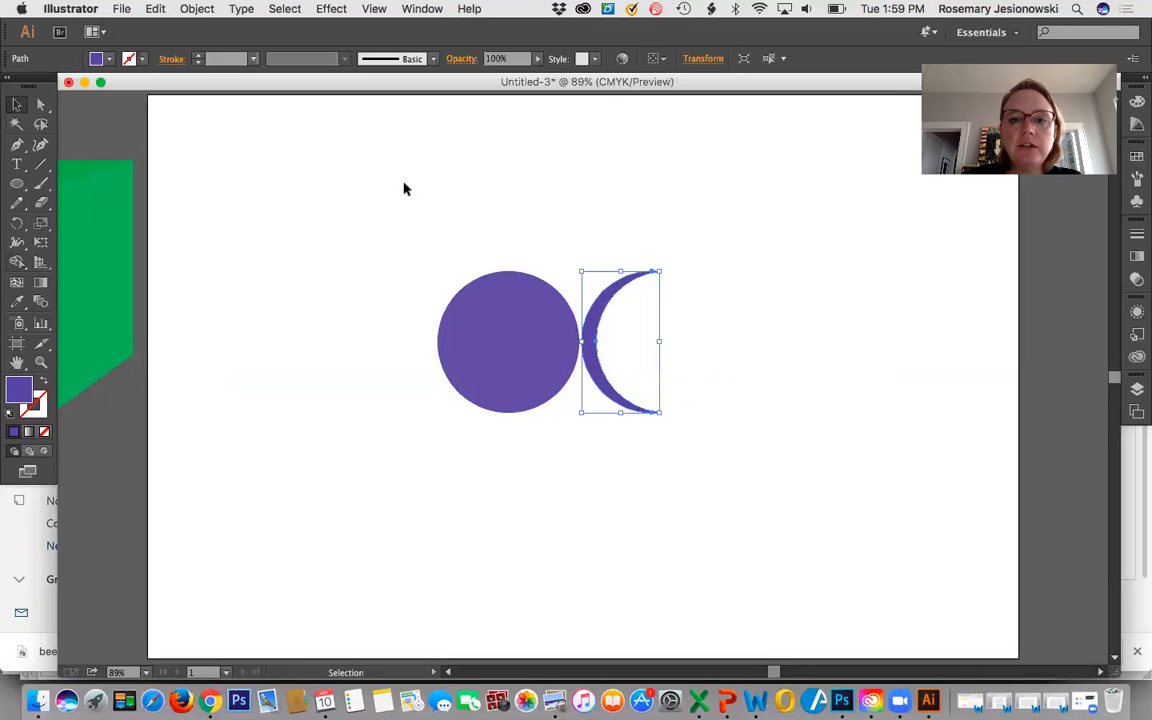
pyautogui.moveTo(588, 304); pyautogui.dragTo(460, 304)
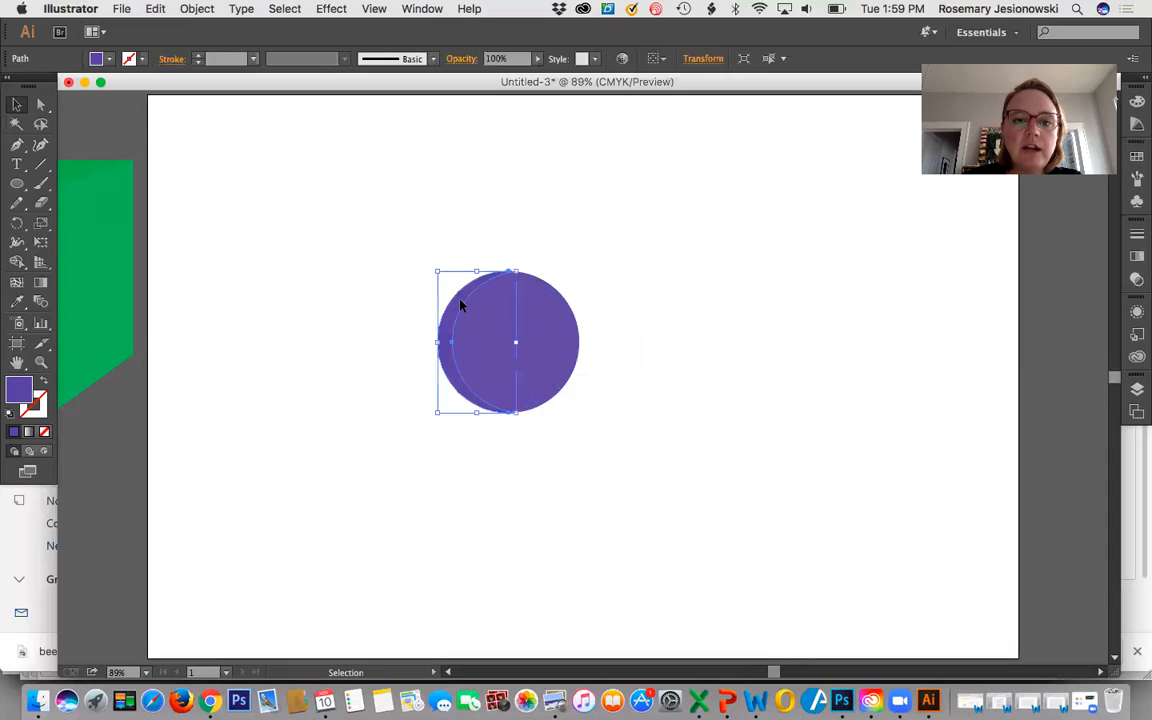
pyautogui.click(370, 294)
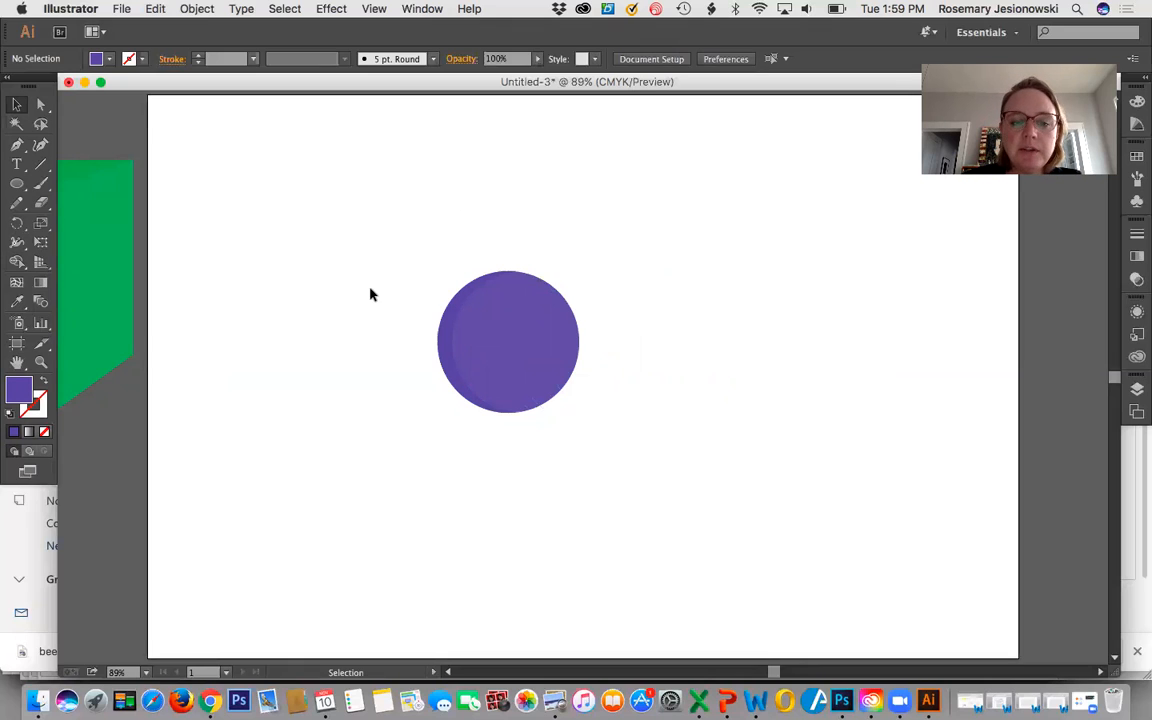
# Darken the crescent's fill to purple 3724A8.
pyautogui.click(445, 350)
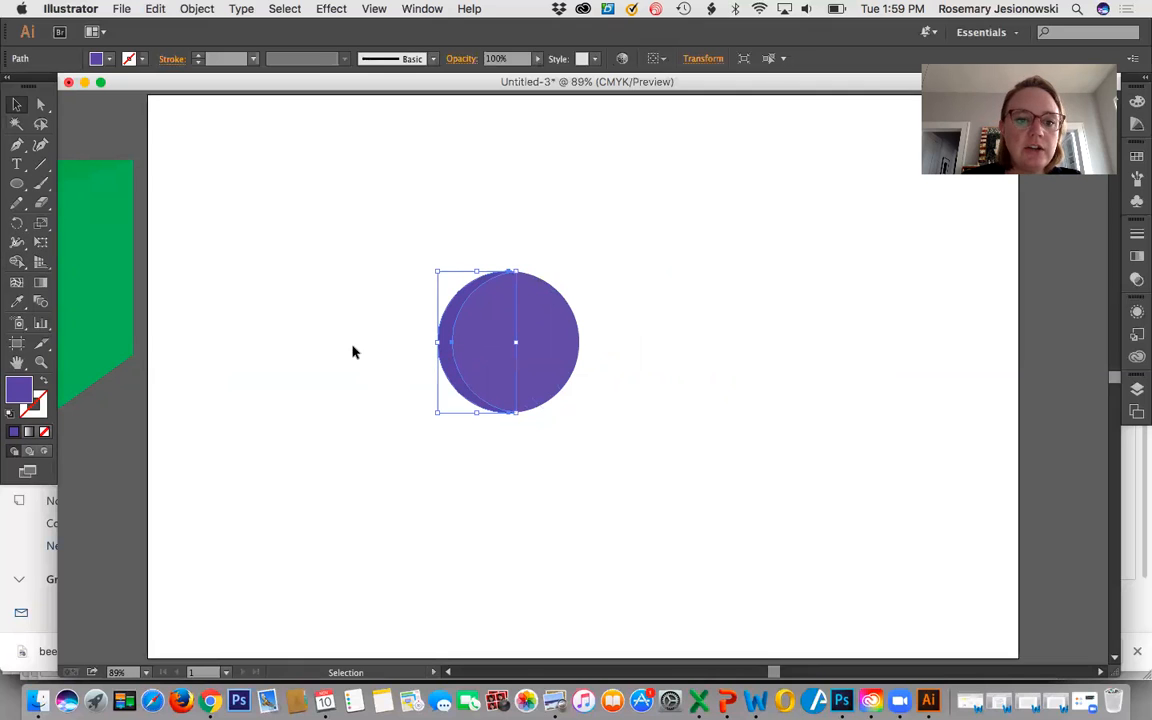
pyautogui.doubleClick(18, 393)
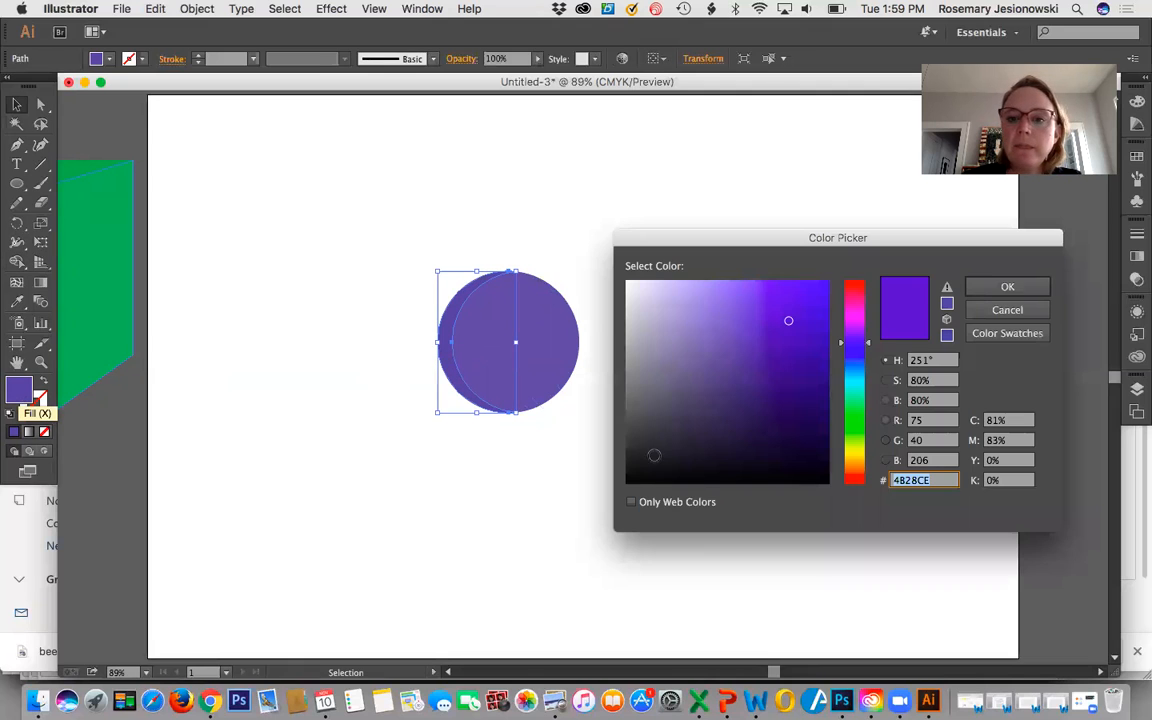
pyautogui.click(787, 348)
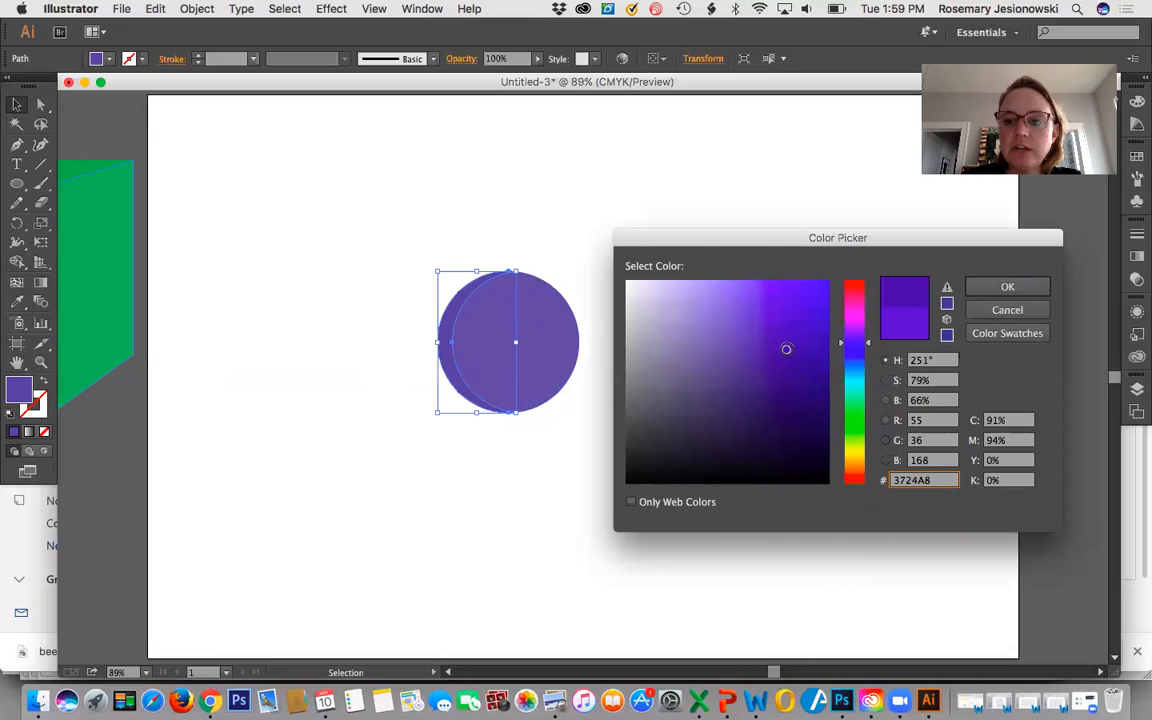
pyautogui.click(988, 289)
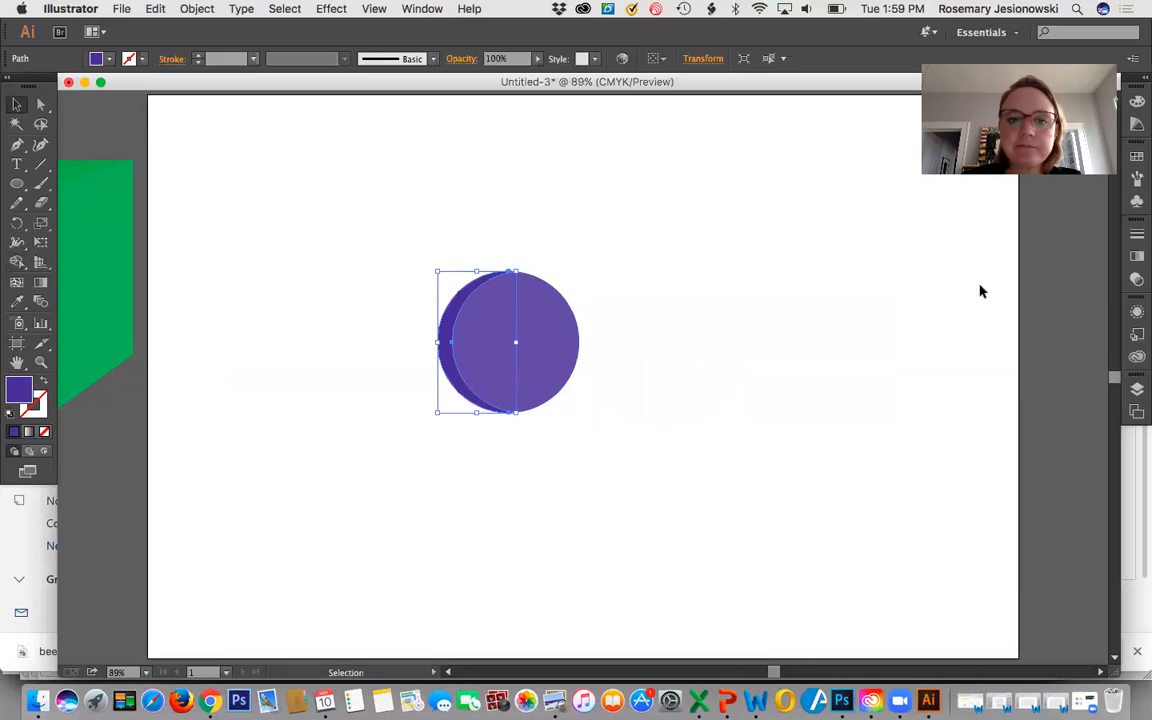
# Move the lighter circle together with its dark crescent to the upper-left area of the artboard.
pyautogui.click(252, 197)
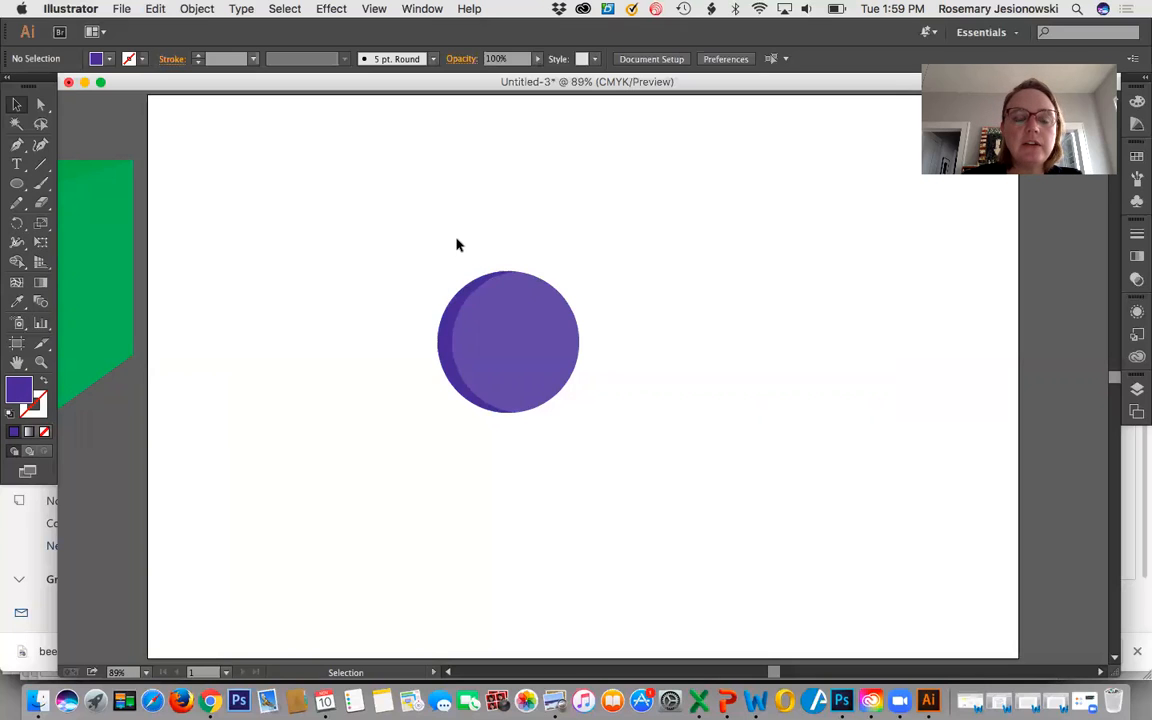
pyautogui.moveTo(457, 245); pyautogui.dragTo(310, 211)
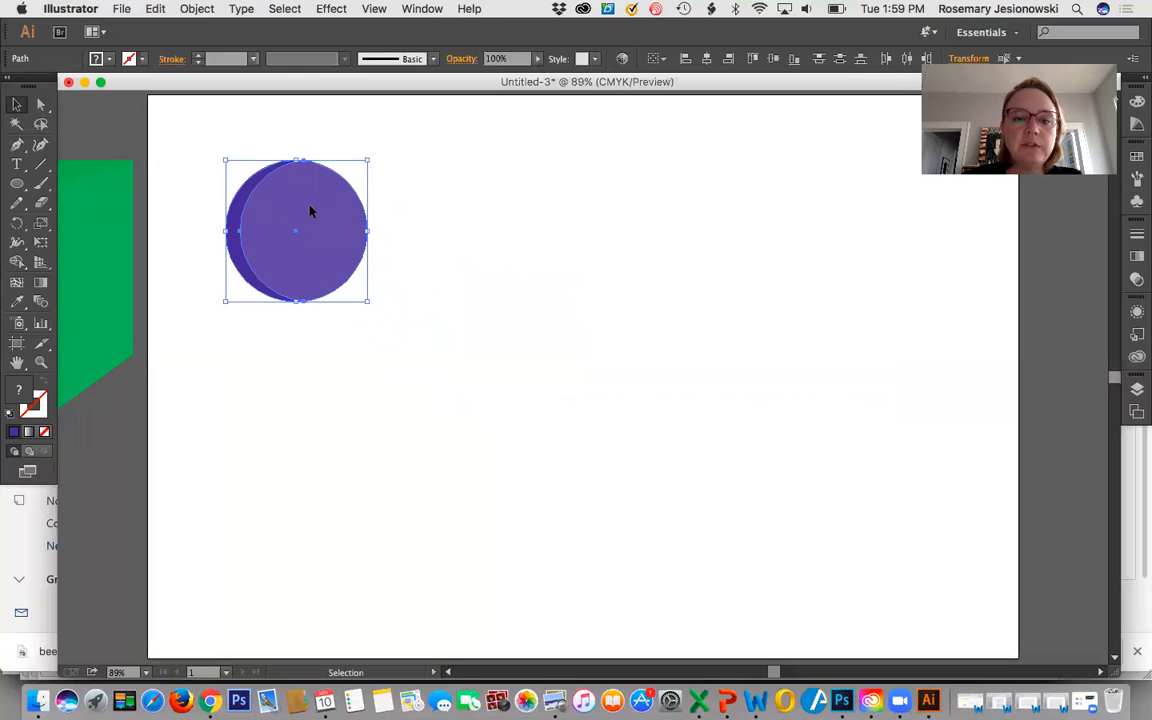
pyautogui.click(330, 393)
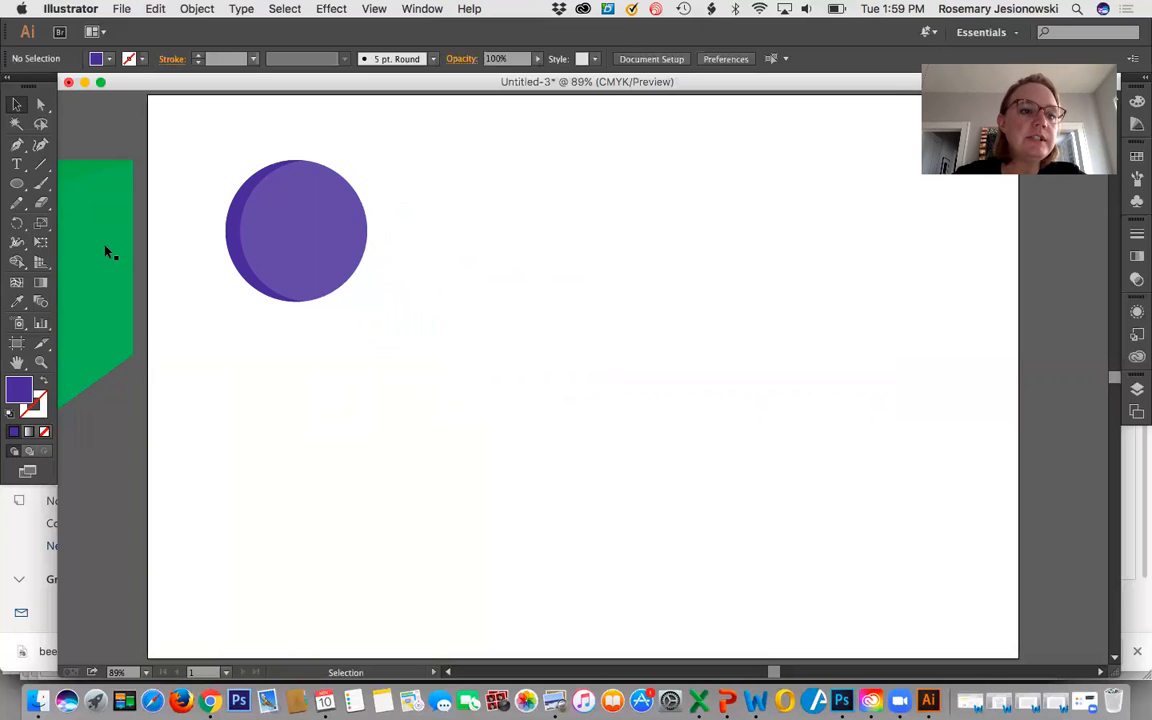
# Try out the Polygon tool with a tilted triangle beside the shaded circle, and delete the triangle.
pyautogui.click(18, 186)
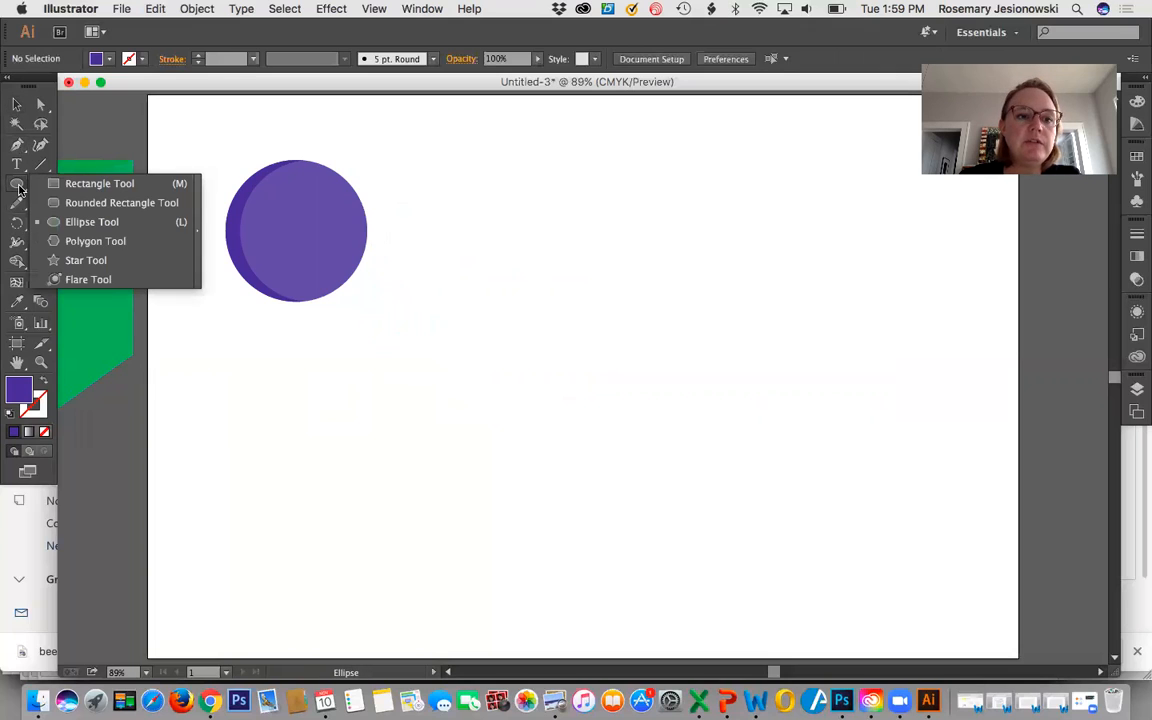
pyautogui.click(115, 242)
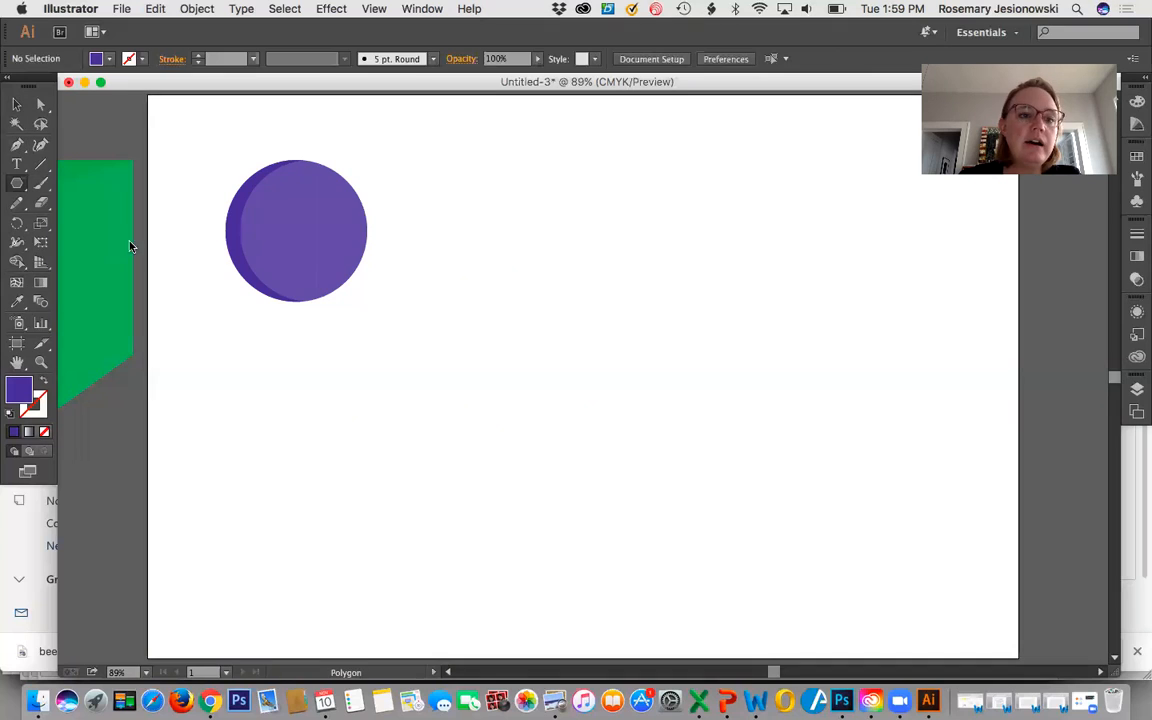
pyautogui.moveTo(510, 248); pyautogui.dragTo(580, 335)
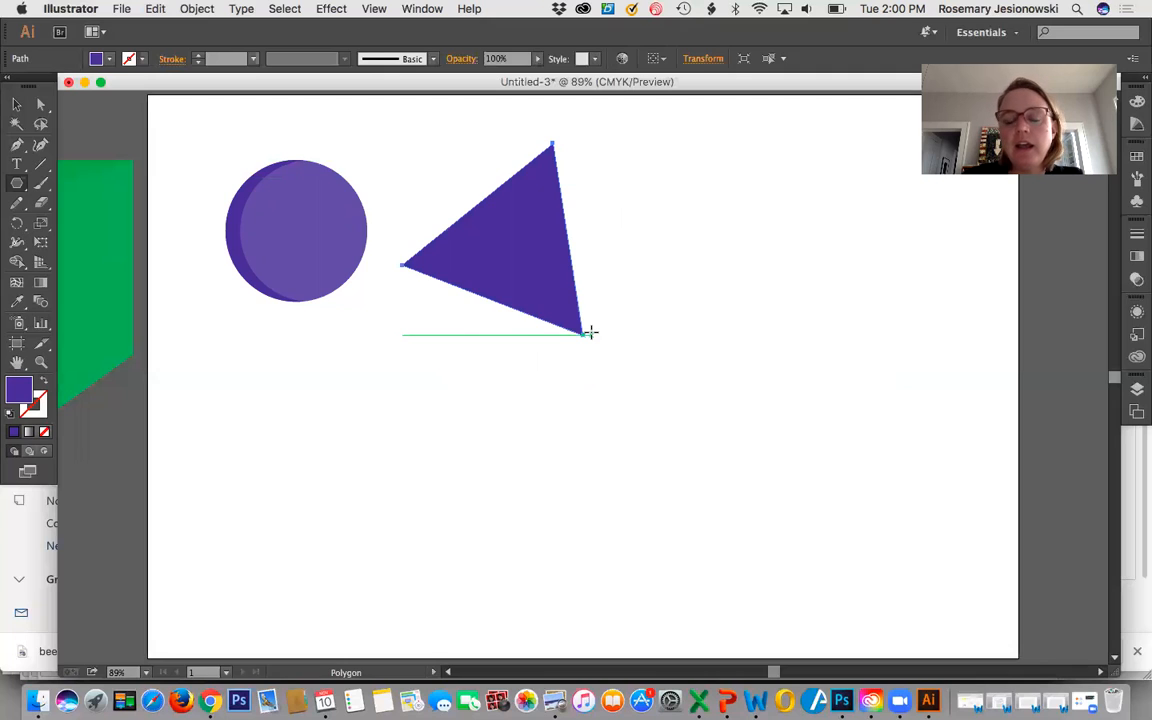
pyautogui.press('Delete')
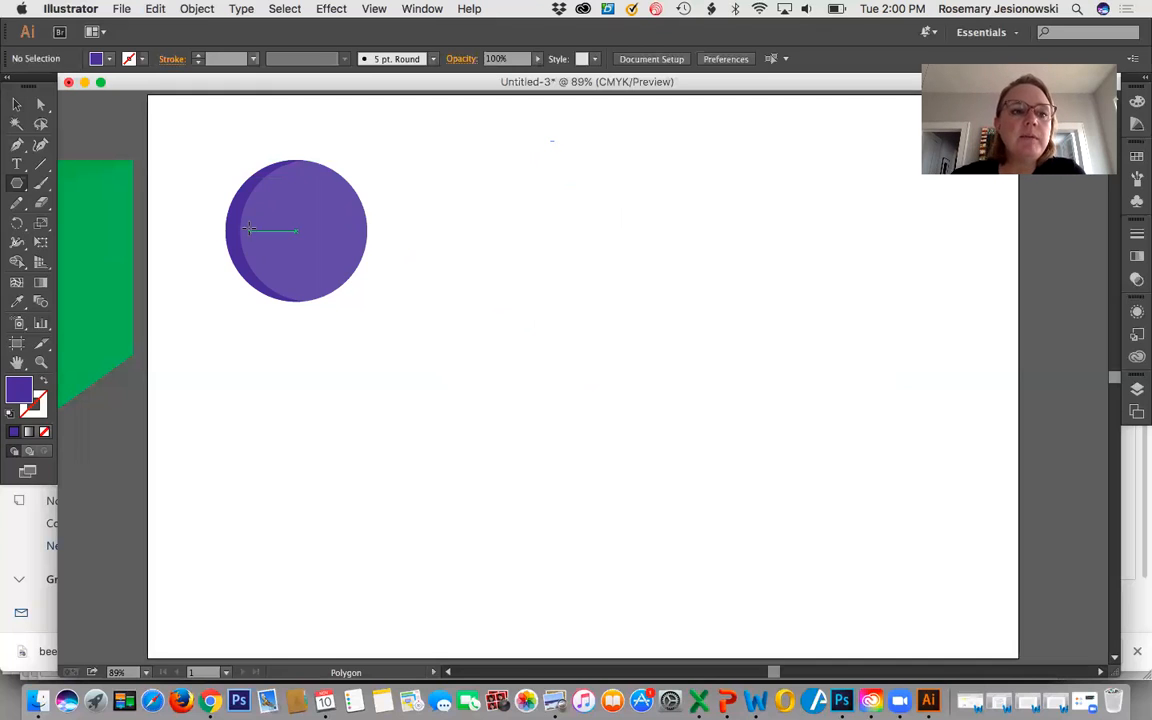
# Draw a closed, straight-sided, five-point arrow-like shape below the shaded circle with the Pen tool.
pyautogui.click(18, 146)
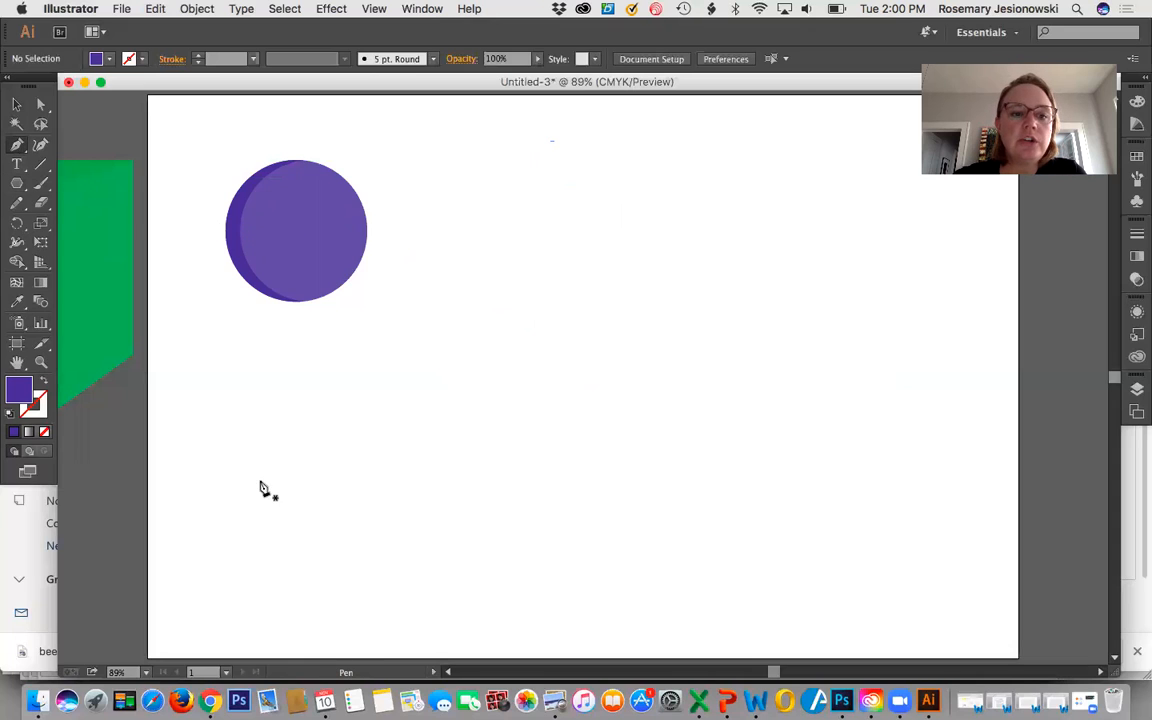
pyautogui.moveTo(265, 481); pyautogui.dragTo(271, 475)
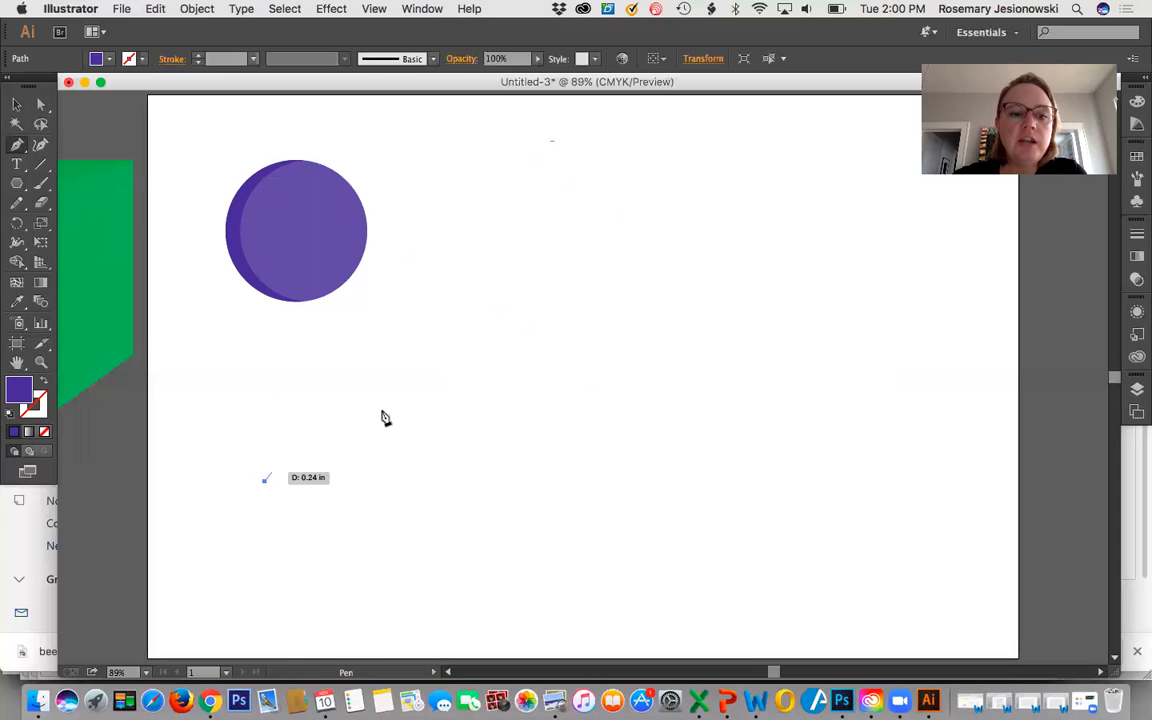
pyautogui.click(490, 370)
pyautogui.click(465, 540)
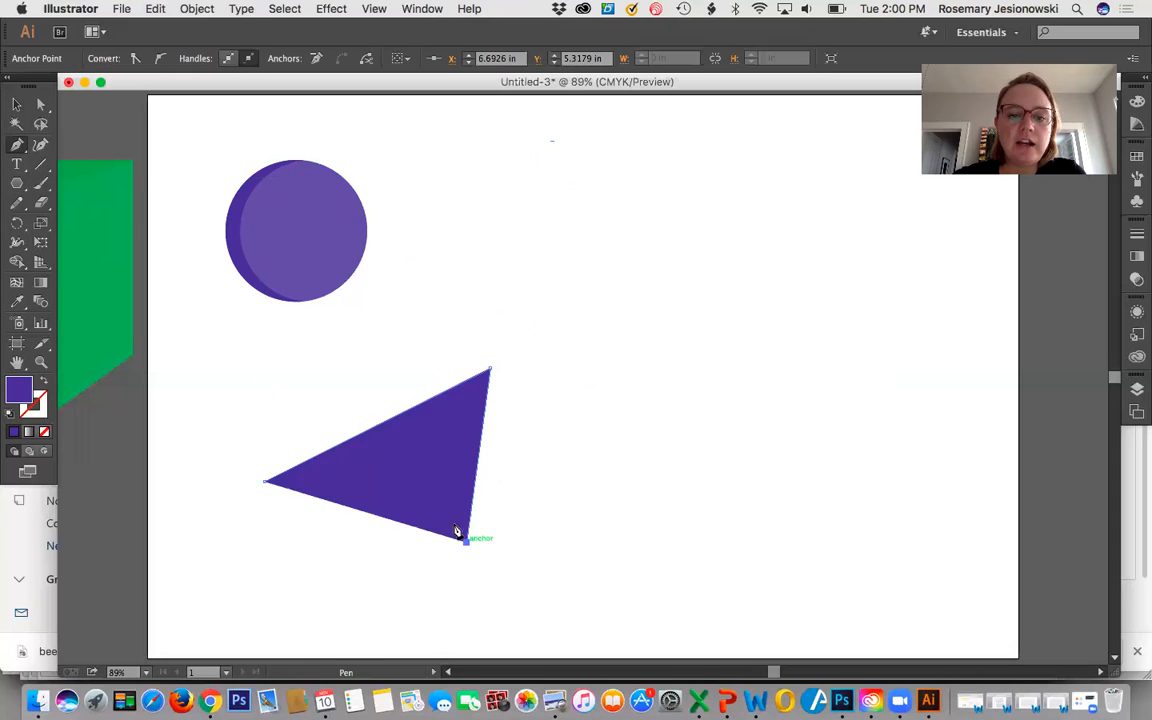
pyautogui.click(433, 464)
pyautogui.click(288, 514)
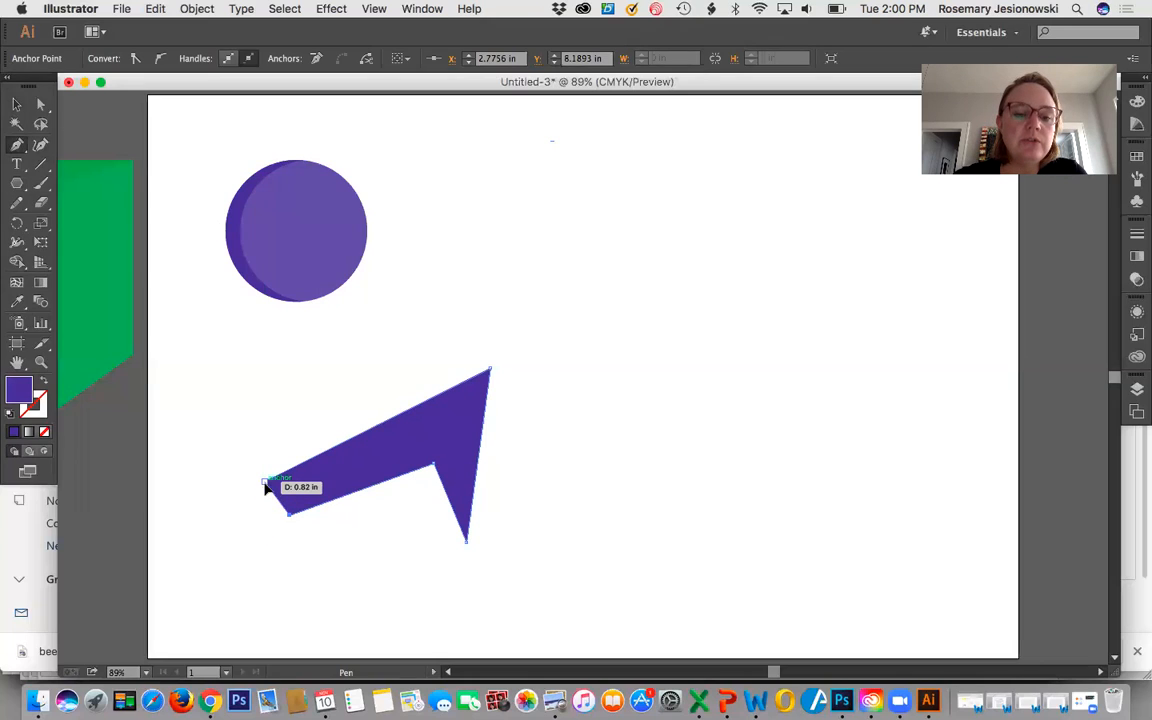
pyautogui.click(266, 483)
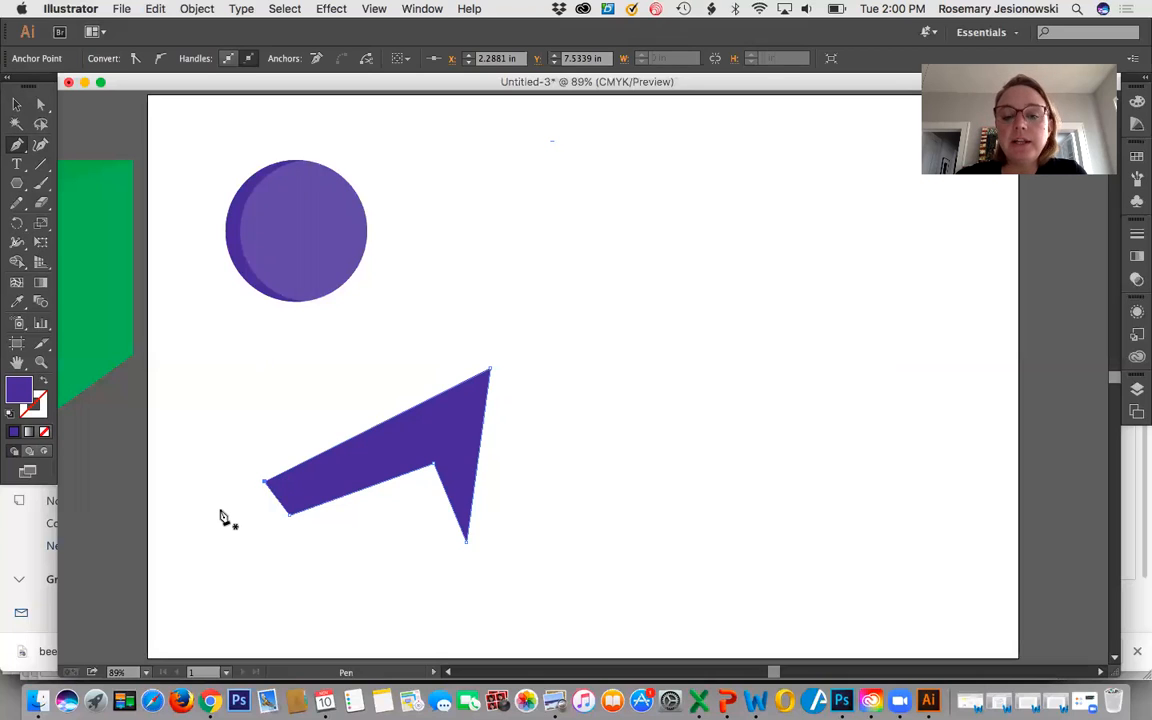
# Move the arrow-like shape up beside the shaded circle, to its right, and deselect it.
pyautogui.click(16, 104)
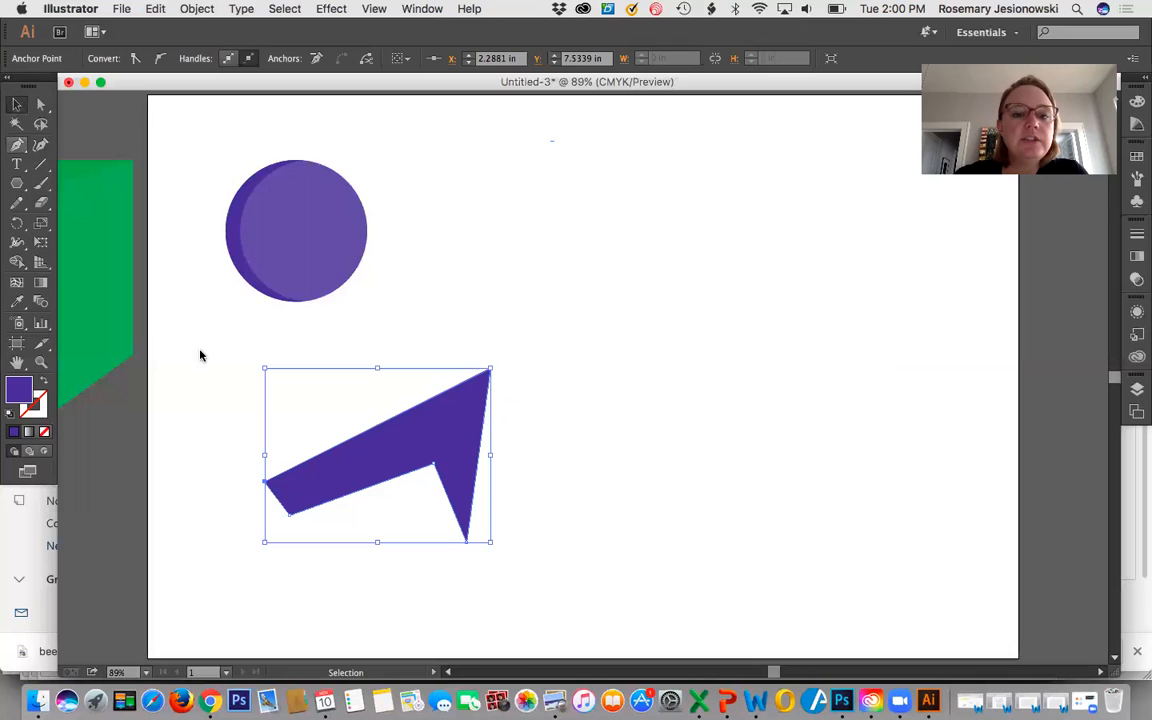
pyautogui.moveTo(376, 461); pyautogui.dragTo(505, 231)
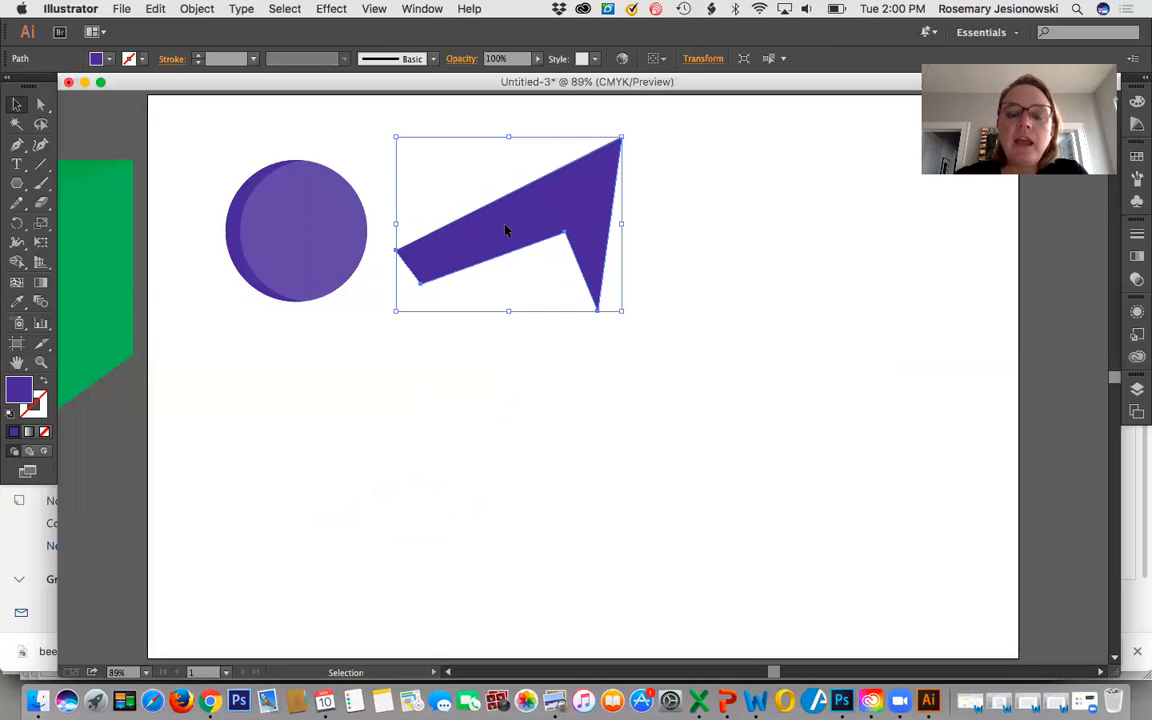
pyautogui.click(424, 421)
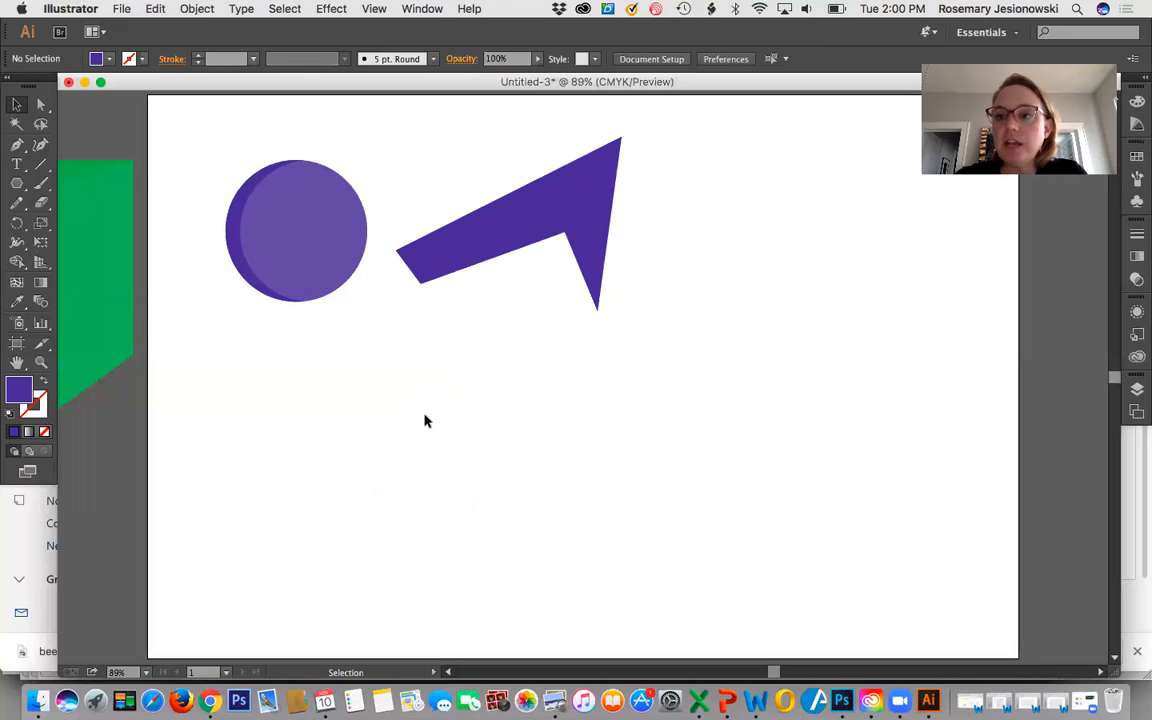
# Try to start a curved path with the Curvature tool below the shaded circle, and undo its points.
pyautogui.click(40, 147)
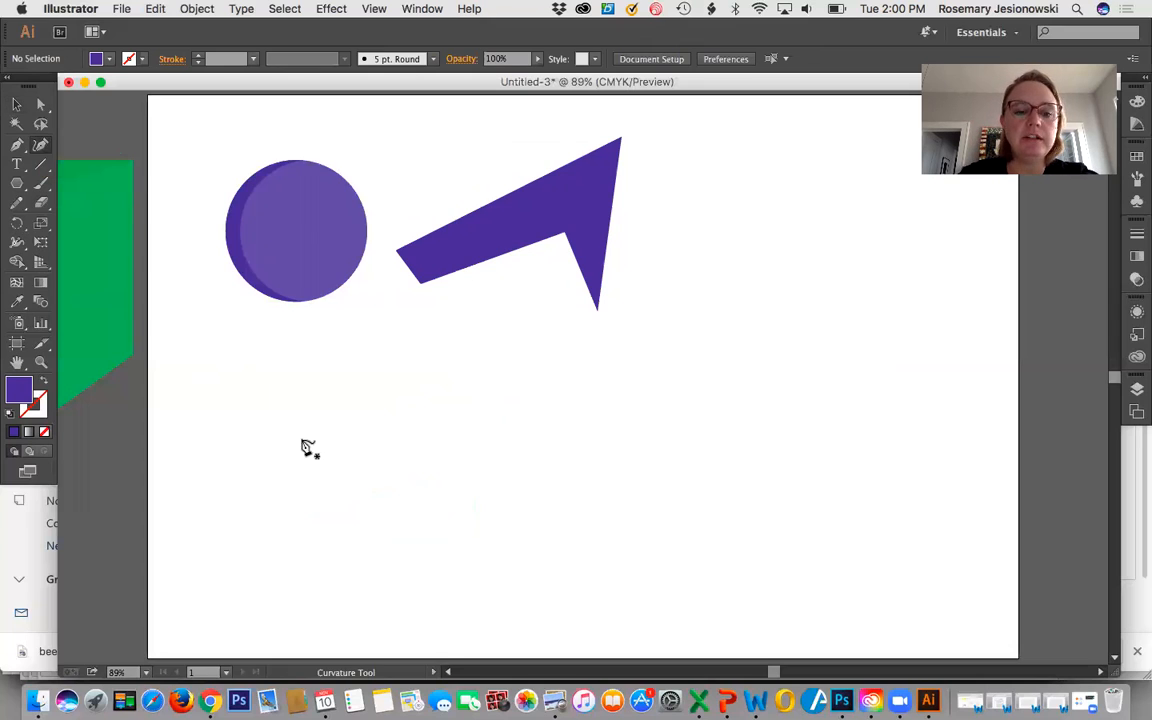
pyautogui.click(328, 508)
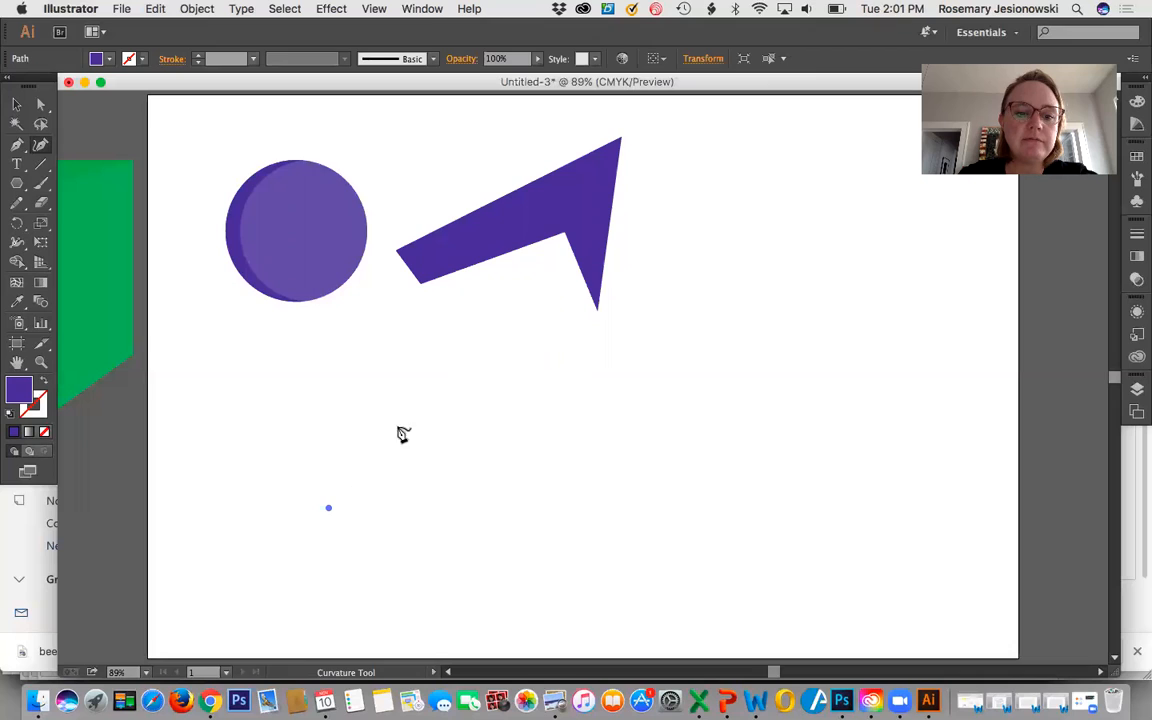
pyautogui.click(452, 440)
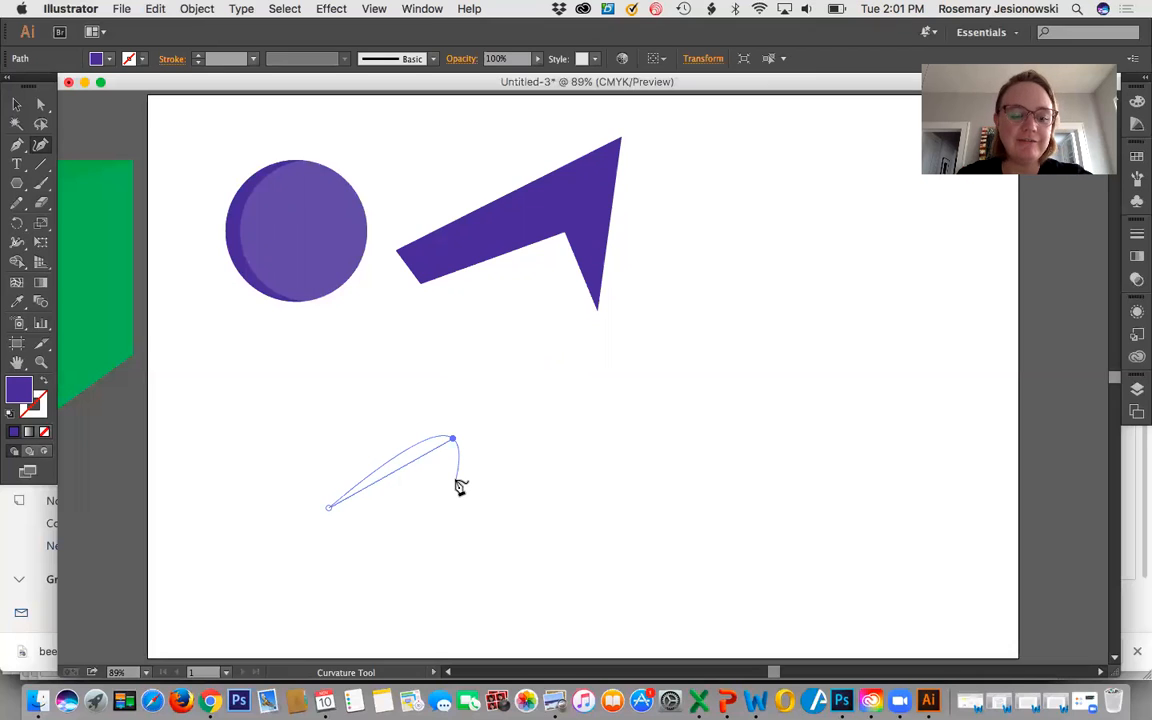
pyautogui.press('super+z')
pyautogui.press('super+z')
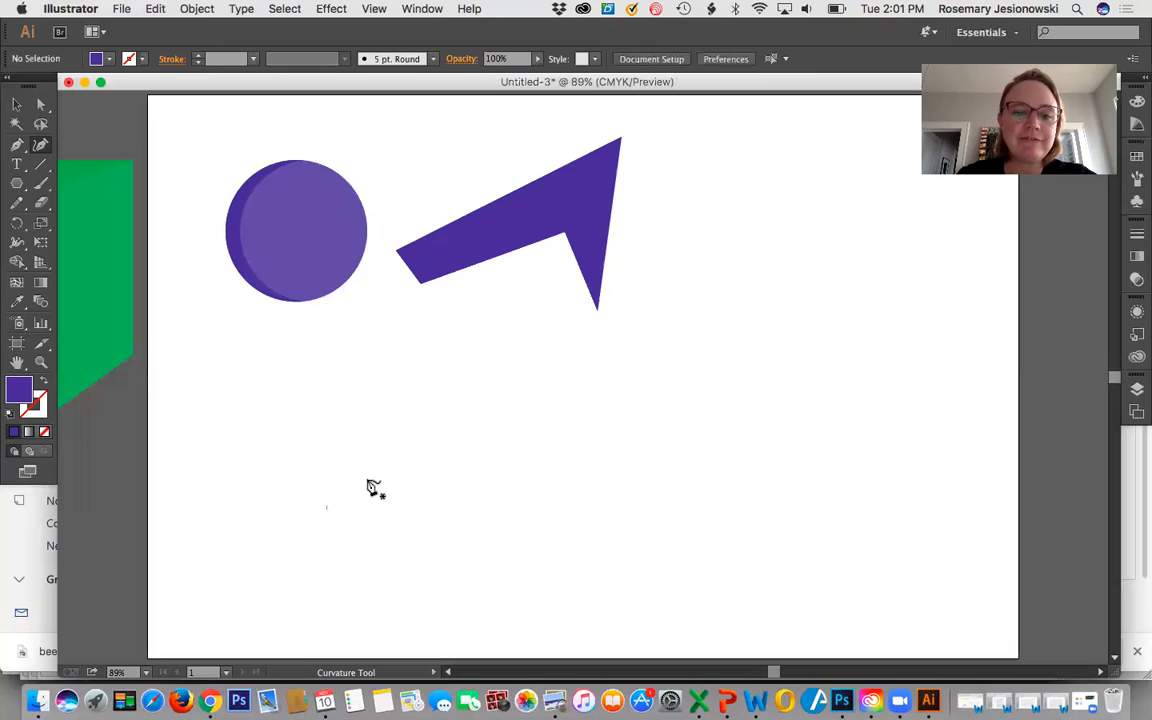
# Draw a closed, curved blob with a wide lower body and a rounded upper head below the arrow-like shape using the Curvature tool.
pyautogui.moveTo(399, 454); pyautogui.dragTo(454, 443)
pyautogui.moveTo(540, 414); pyautogui.dragTo(675, 418)
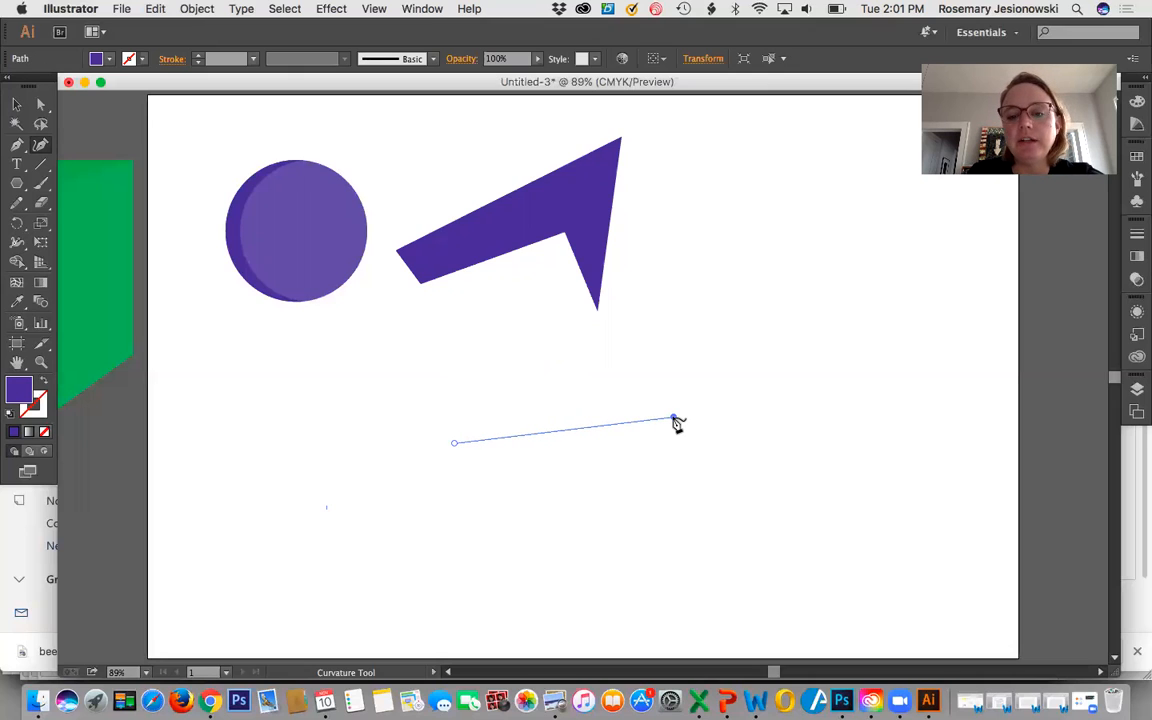
pyautogui.moveTo(676, 424); pyautogui.dragTo(689, 434)
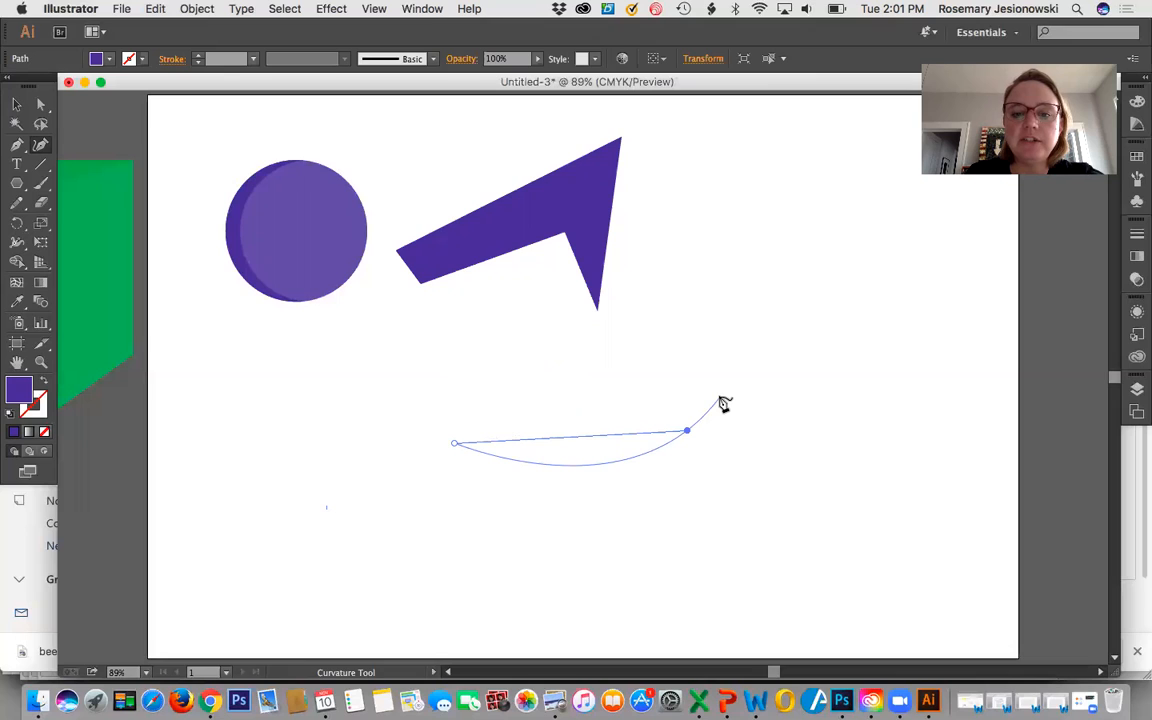
pyautogui.click(720, 399)
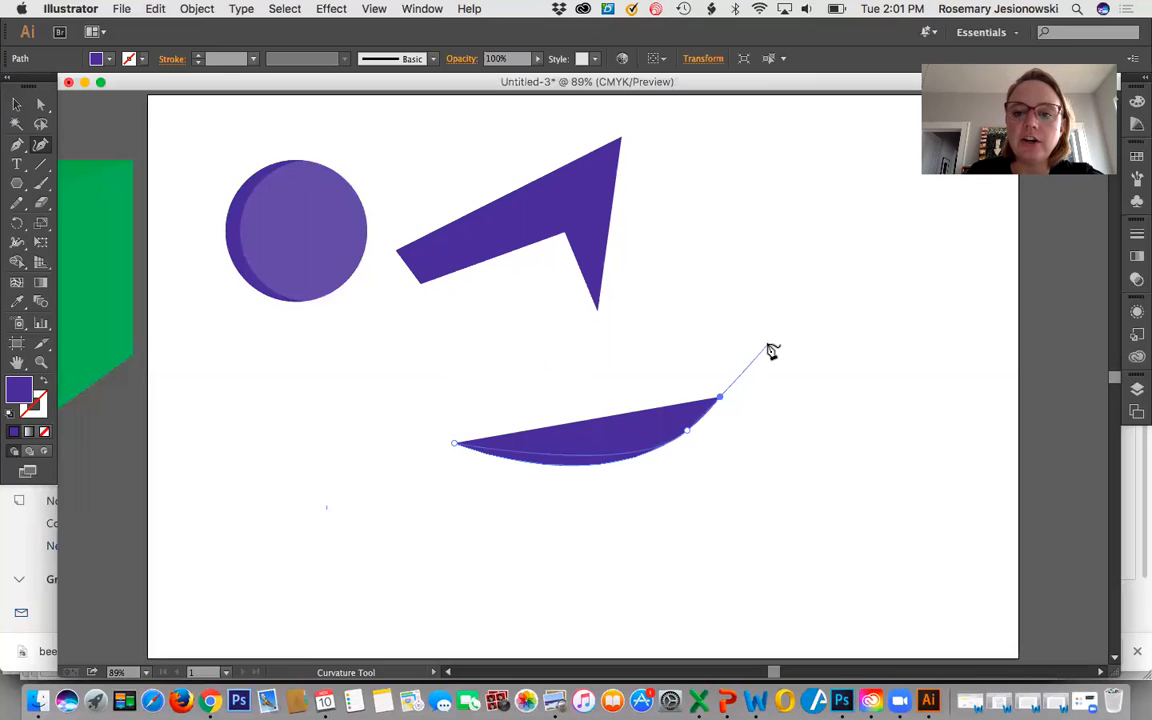
pyautogui.click(824, 307)
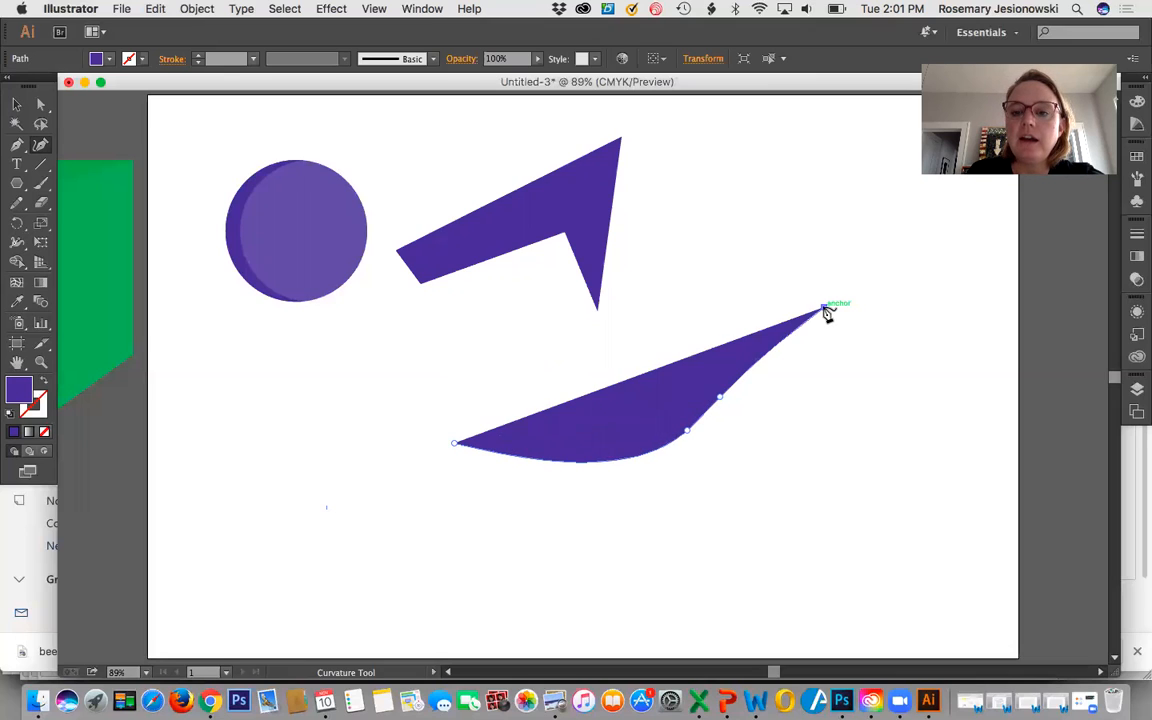
pyautogui.click(931, 261)
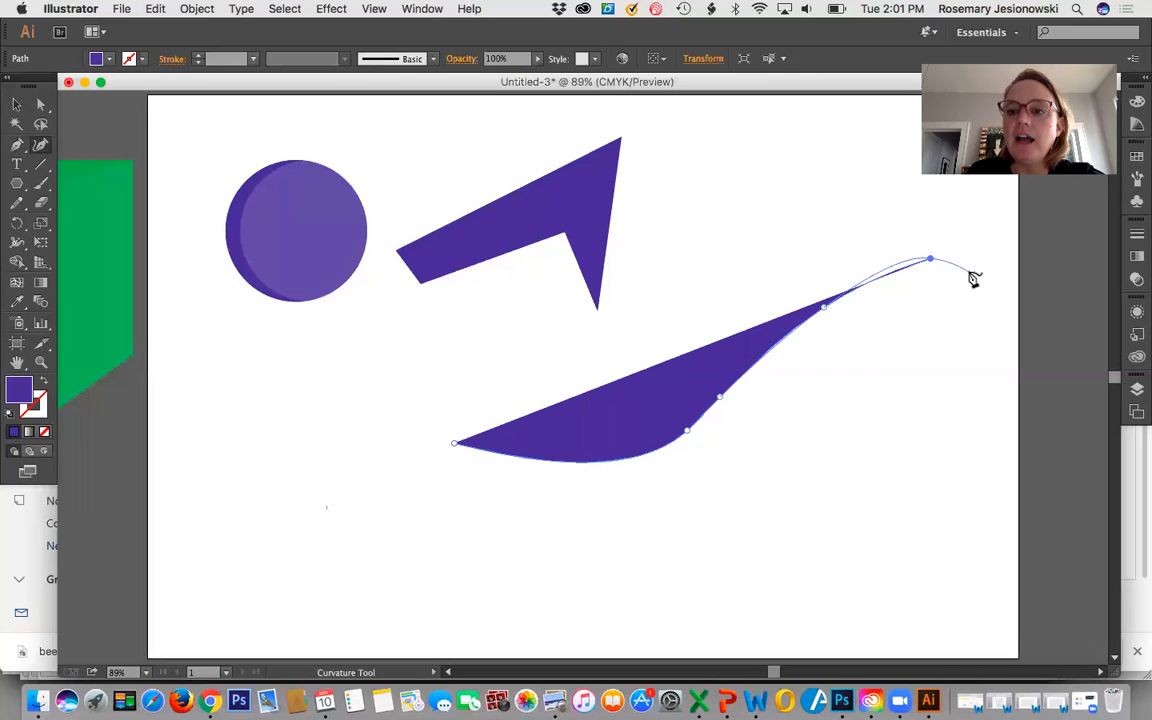
pyautogui.press('Escape')
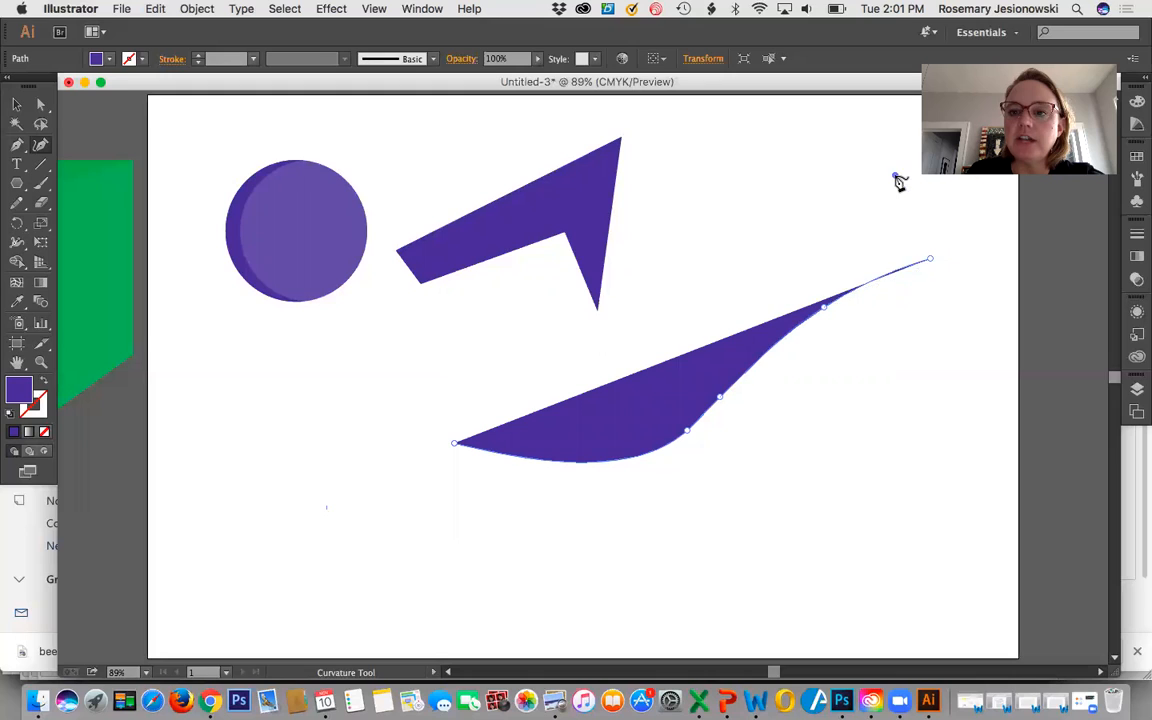
pyautogui.click(896, 178)
pyautogui.click(778, 212)
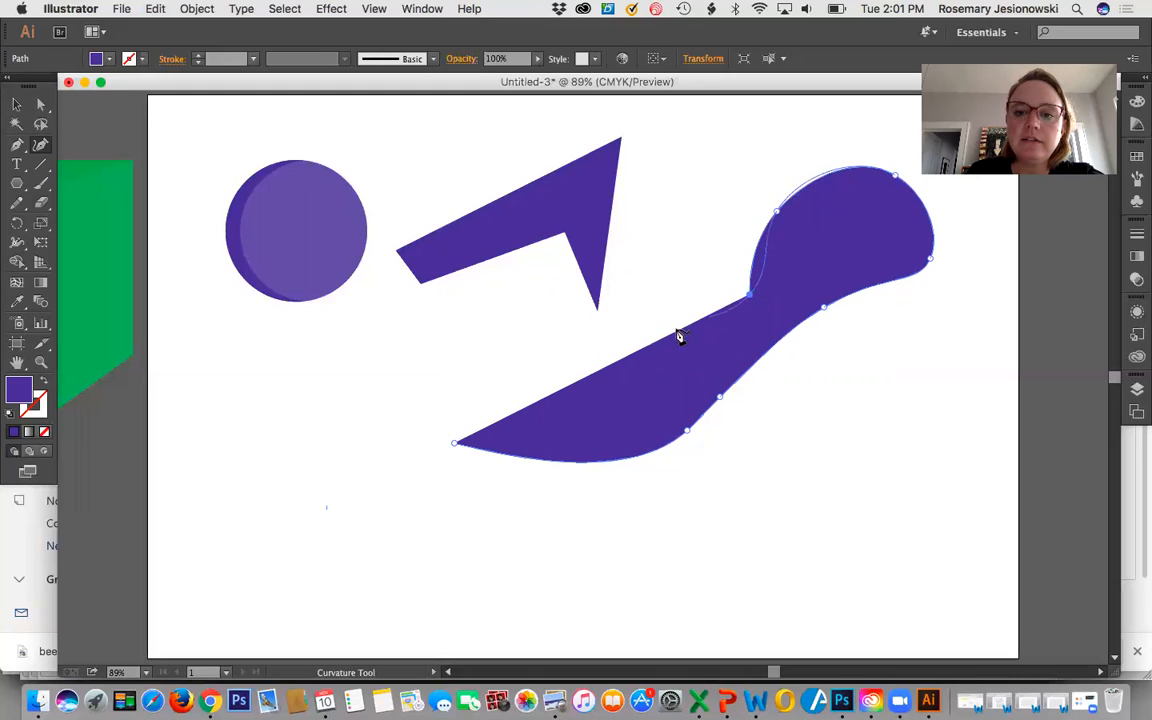
pyautogui.click(652, 327)
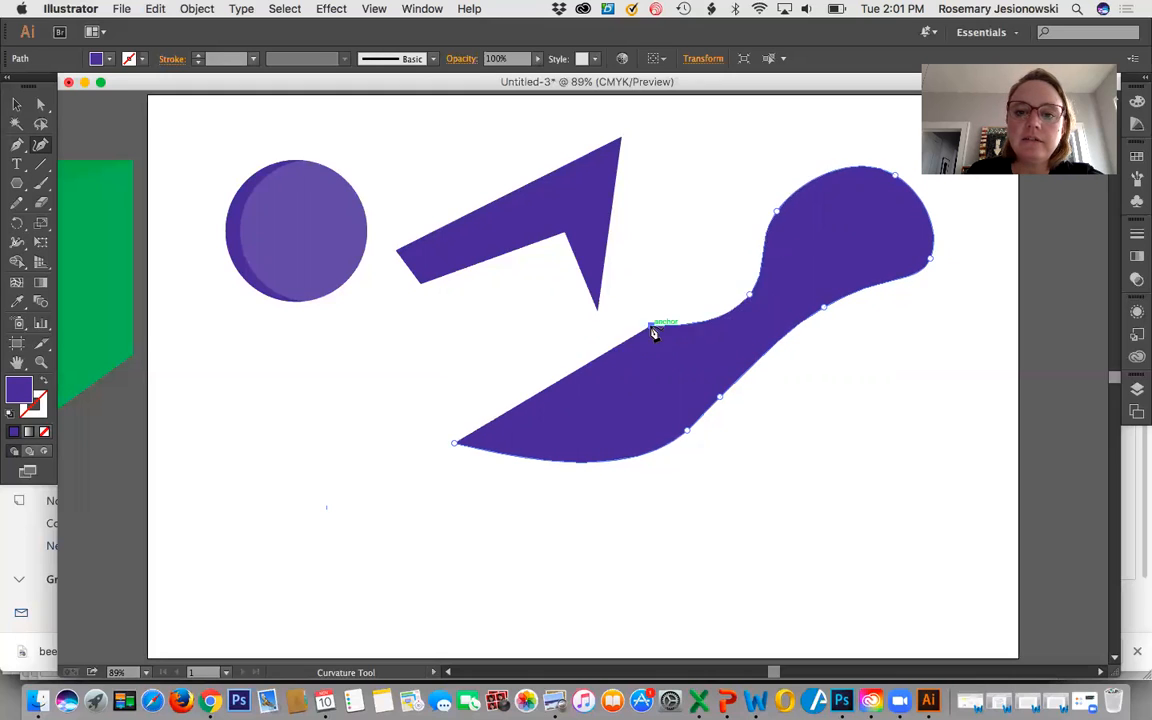
pyautogui.click(549, 332)
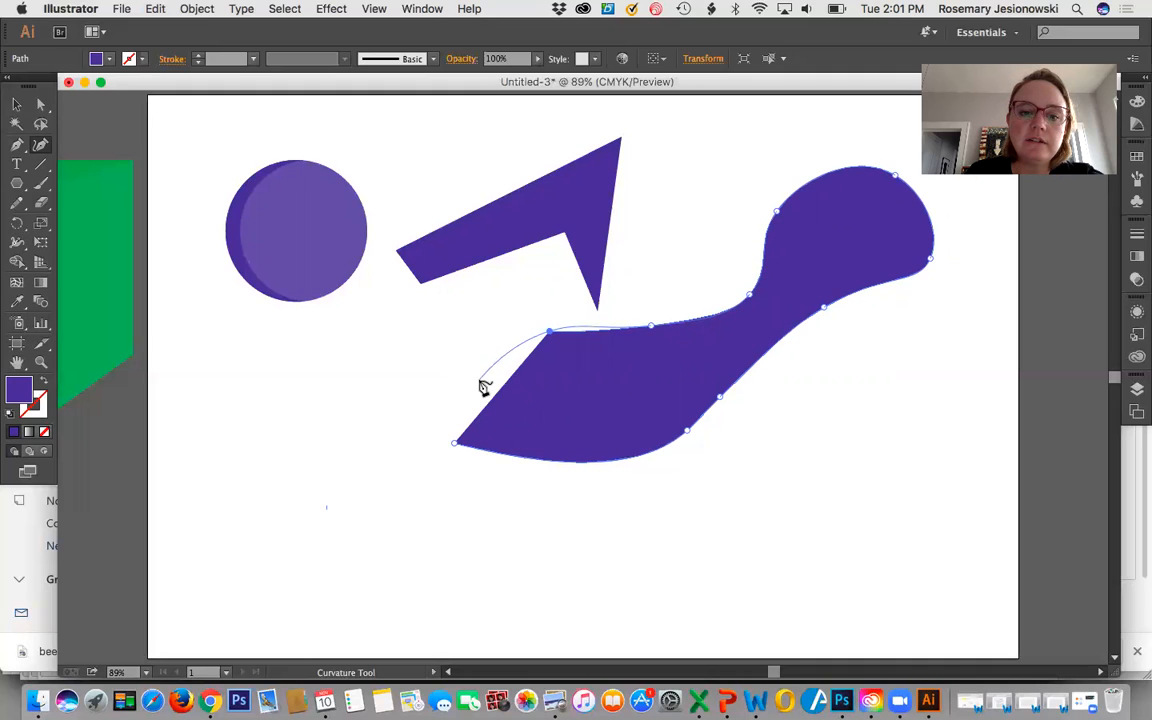
pyautogui.click(455, 449)
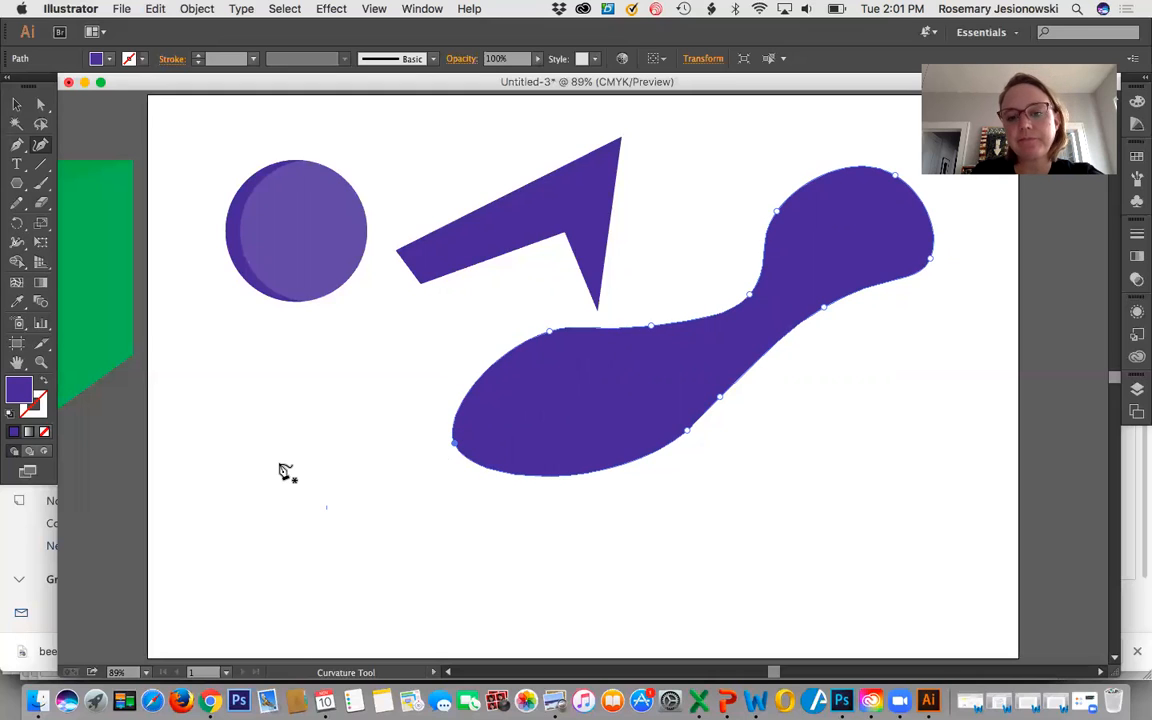
# Move the curved blob down and slightly left so it clears the arrow-like shape, and deselect it.
pyautogui.click(16, 103)
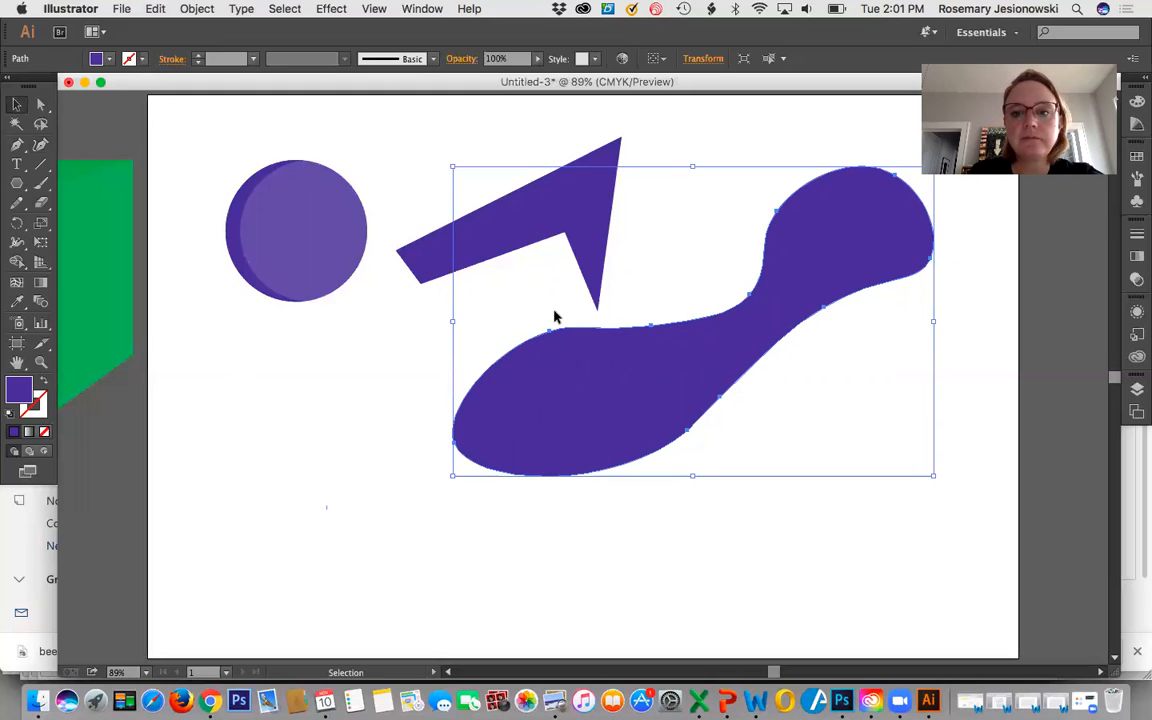
pyautogui.moveTo(821, 266); pyautogui.dragTo(779, 390)
pyautogui.click(336, 470)
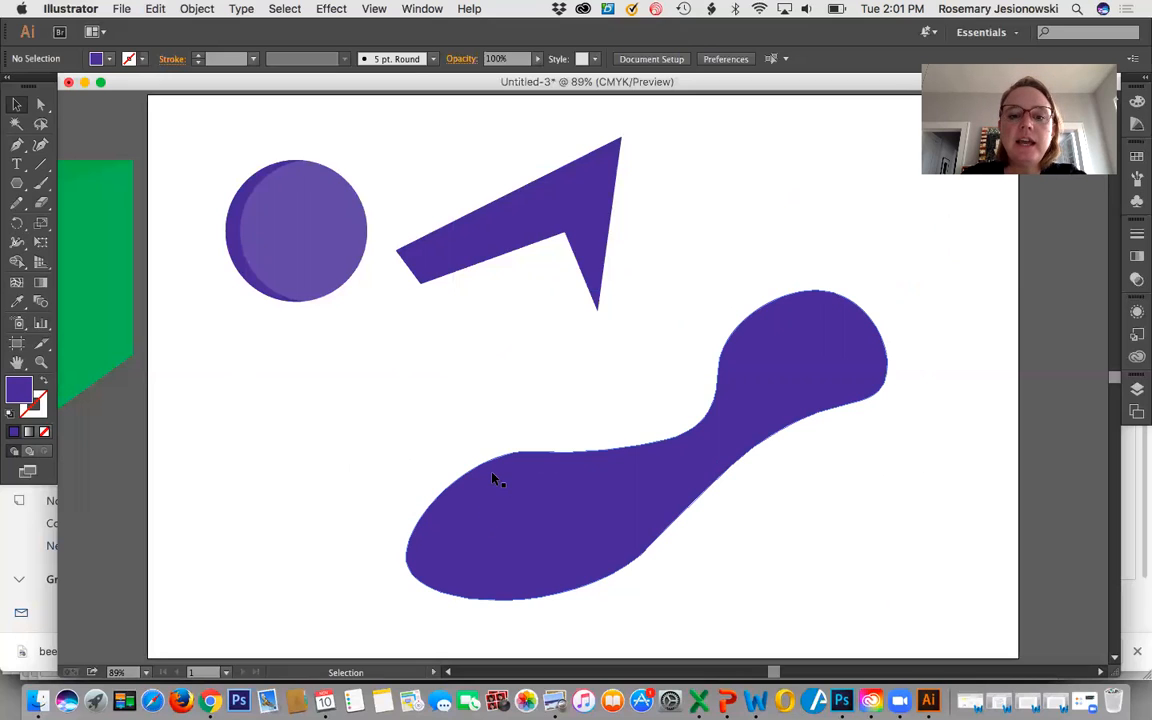
# Try to reshape the blob by its anchor points with the Selection and Direct Selection tools, leaving it slightly up and left.
pyautogui.click(497, 531)
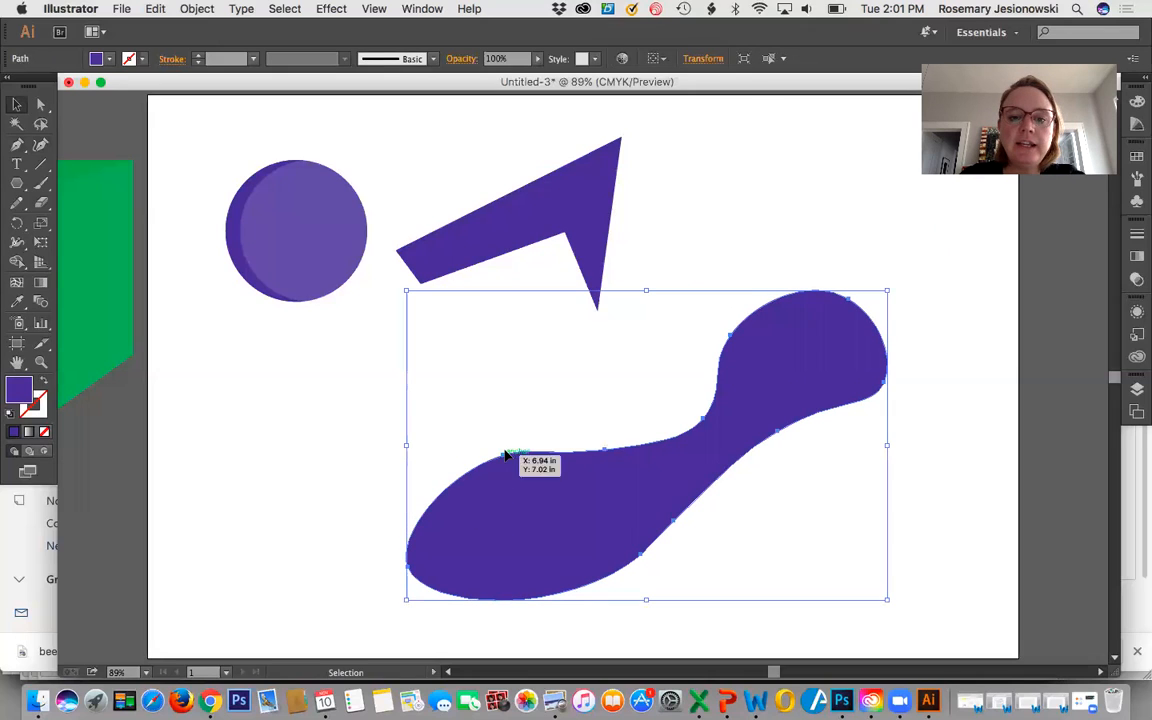
pyautogui.moveTo(505, 458)
pyautogui.mouseDown()
pyautogui.moveTo(508, 472)
pyautogui.moveTo(506, 461)
pyautogui.mouseUp()
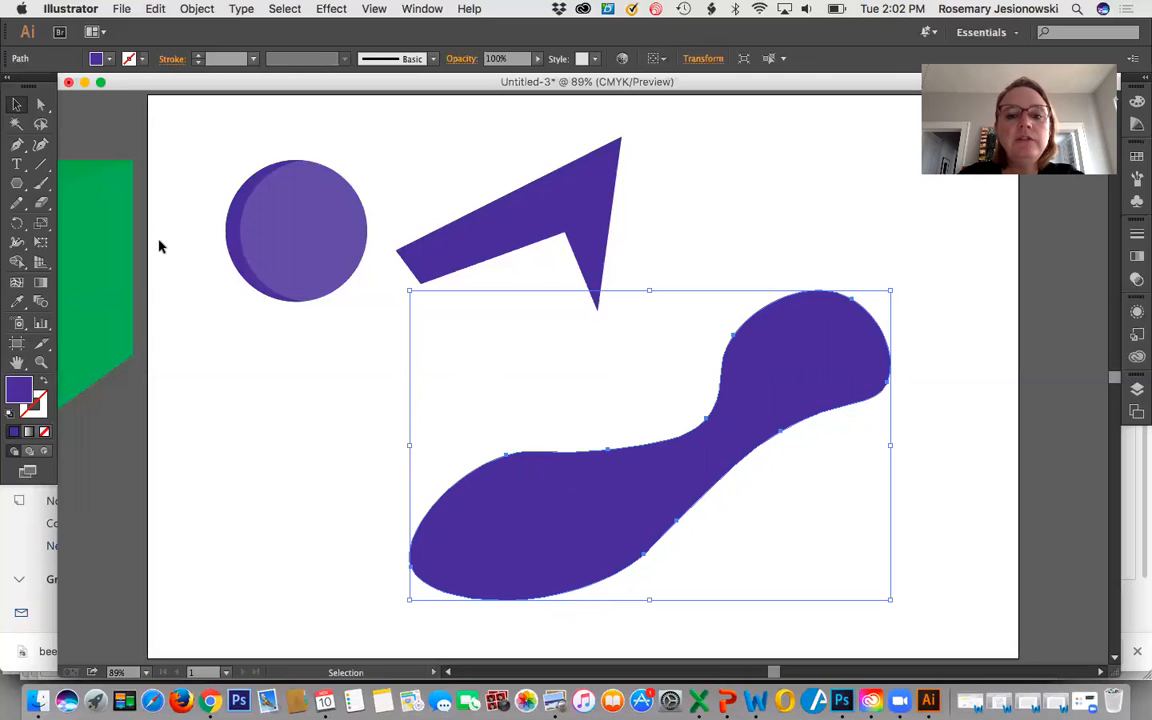
pyautogui.click(42, 108)
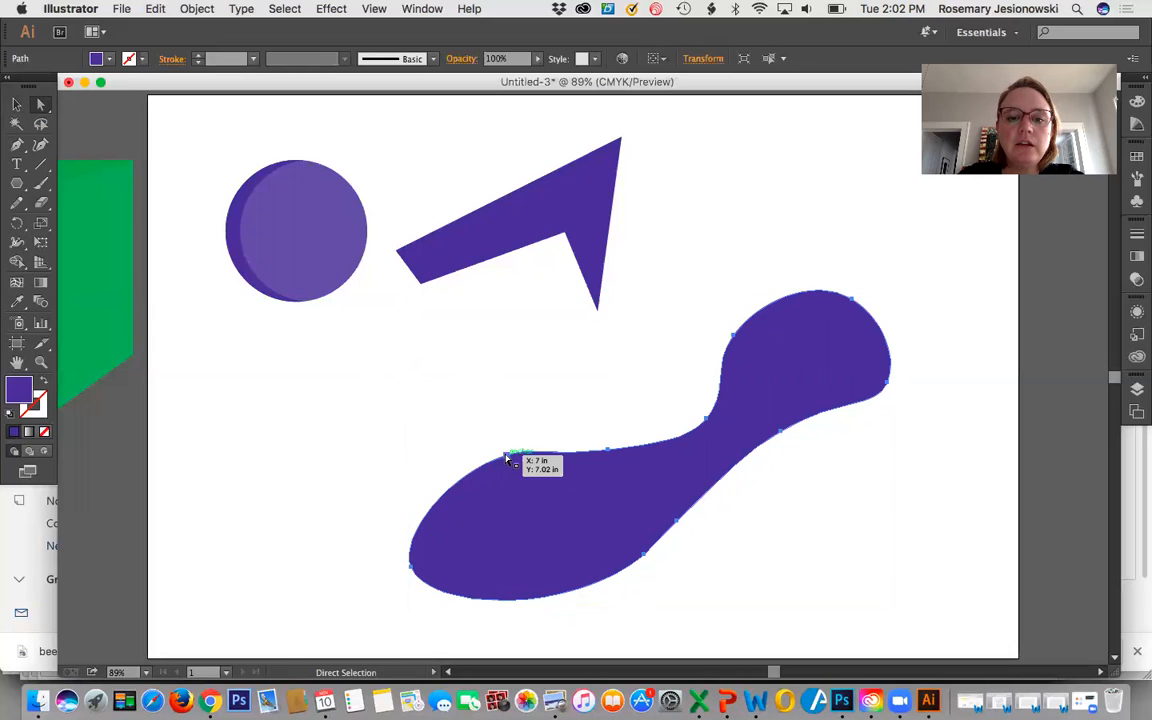
pyautogui.moveTo(508, 460); pyautogui.dragTo(515, 488)
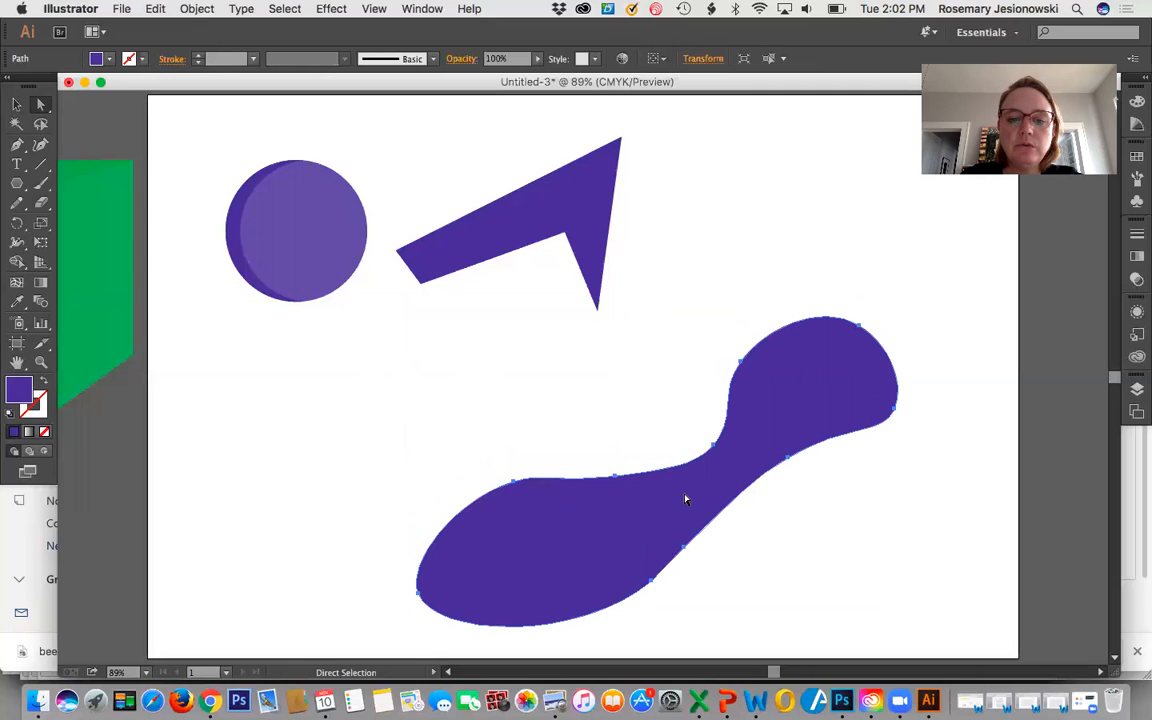
pyautogui.moveTo(685, 551); pyautogui.dragTo(640, 496)
pyautogui.moveTo(668, 400); pyautogui.dragTo(670, 417)
pyautogui.click(16, 104)
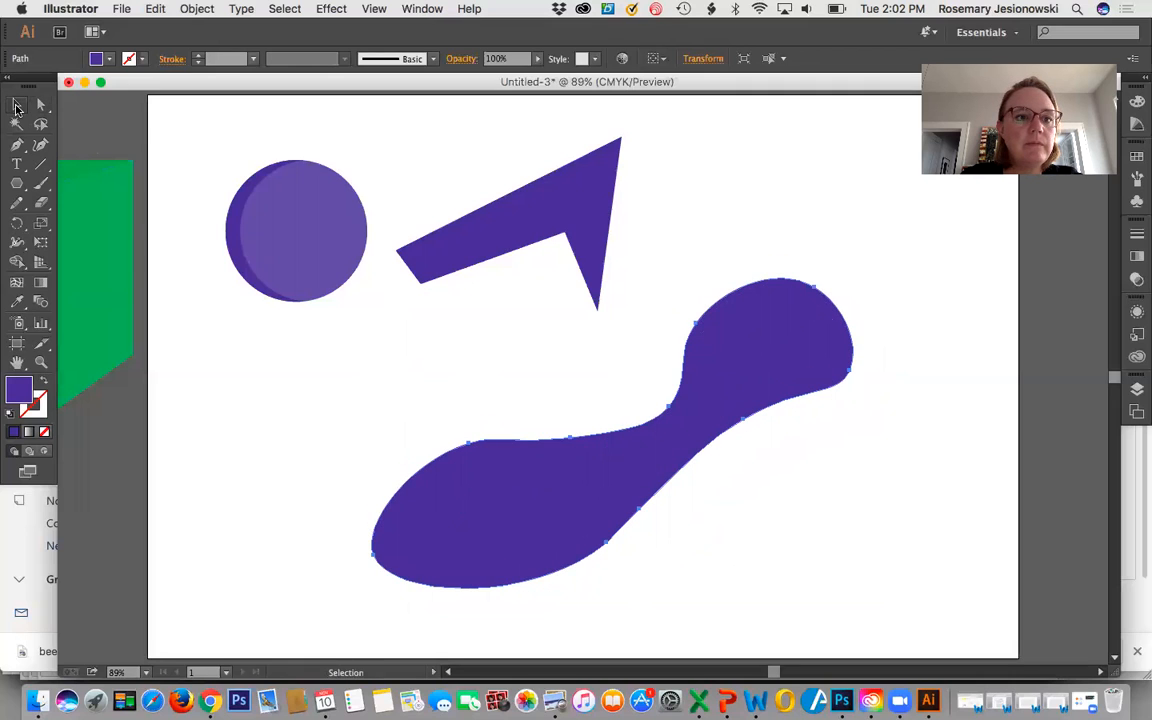
# Show the blob's anchor points with the Curvature tool, and deselect the blob.
pyautogui.click(40, 147)
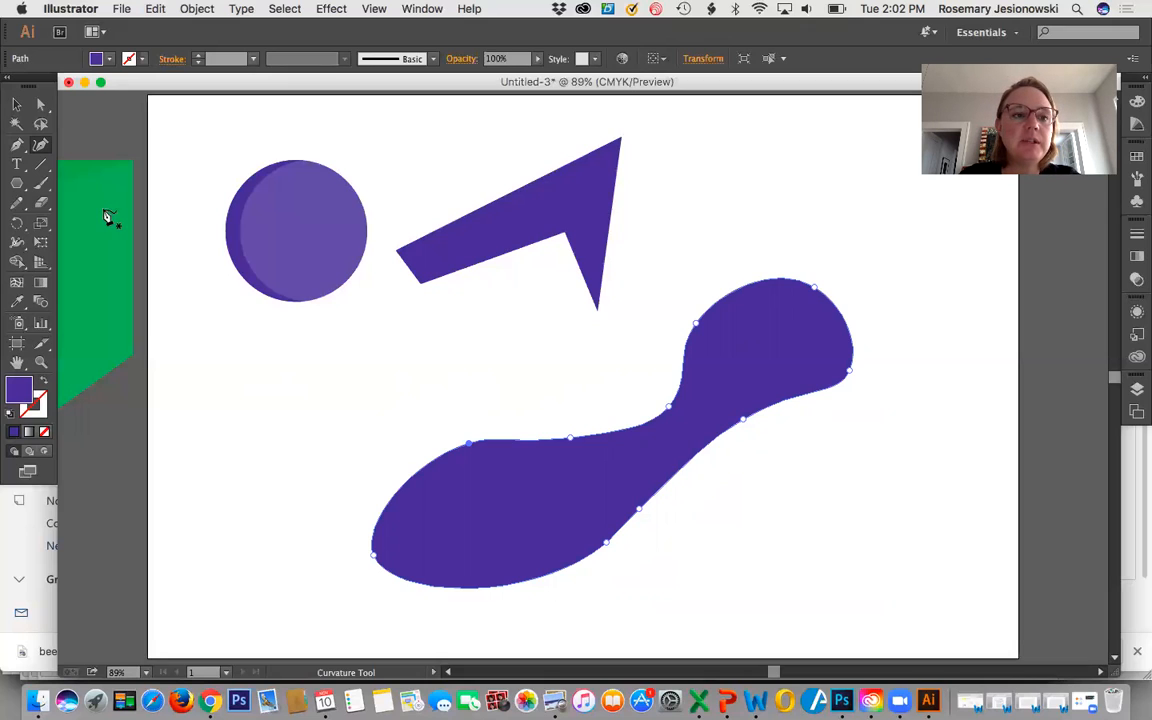
pyautogui.click(15, 106)
pyautogui.click(246, 462)
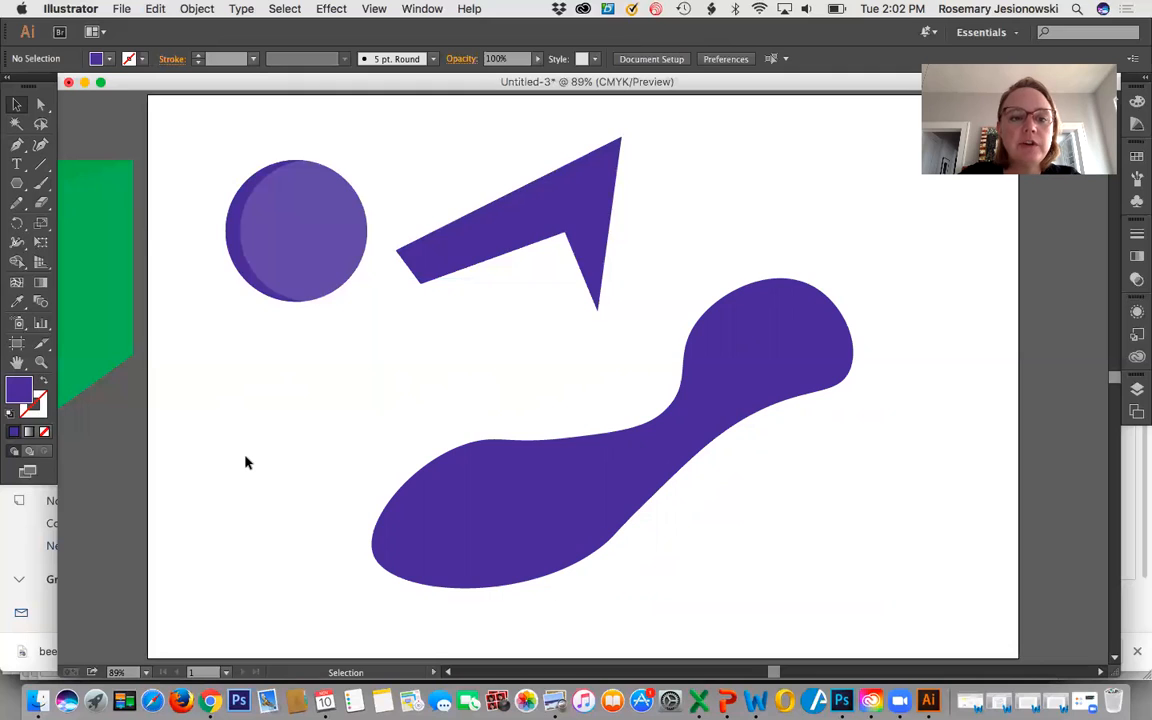
pyautogui.click(16, 105)
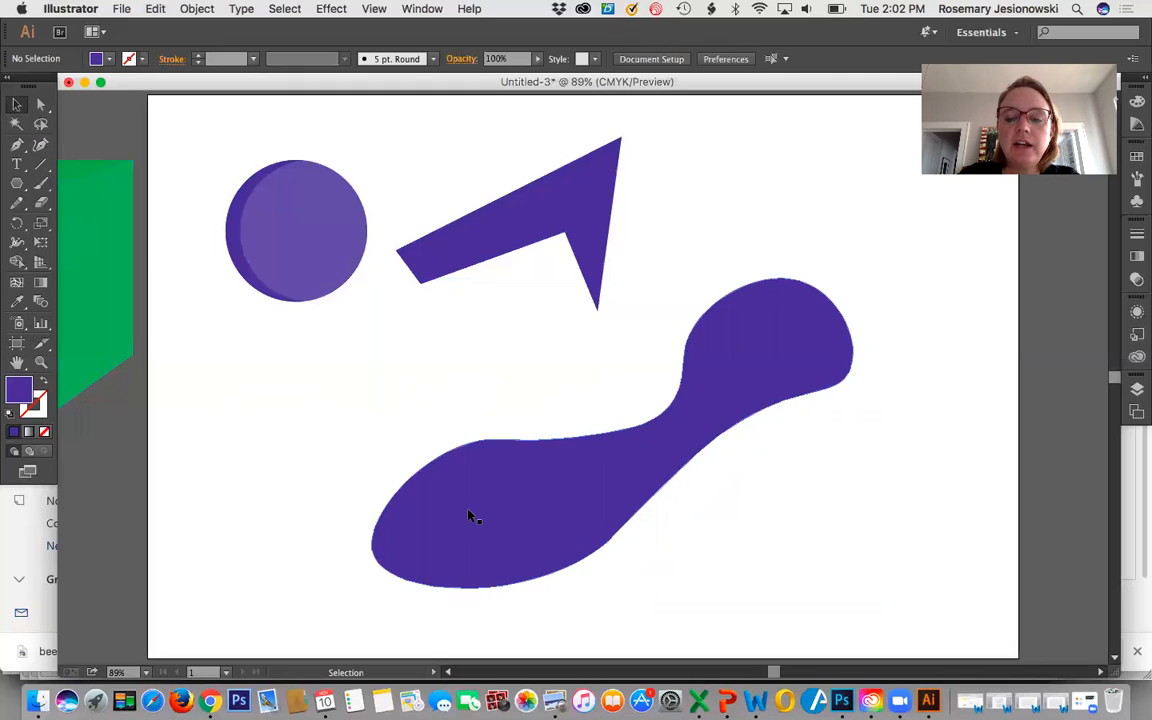
# Reshape the blob with the Curvature tool into a swan-like form: deepened notch, narrow neck hooking over to the right, and body stretched left.
pyautogui.click(468, 515)
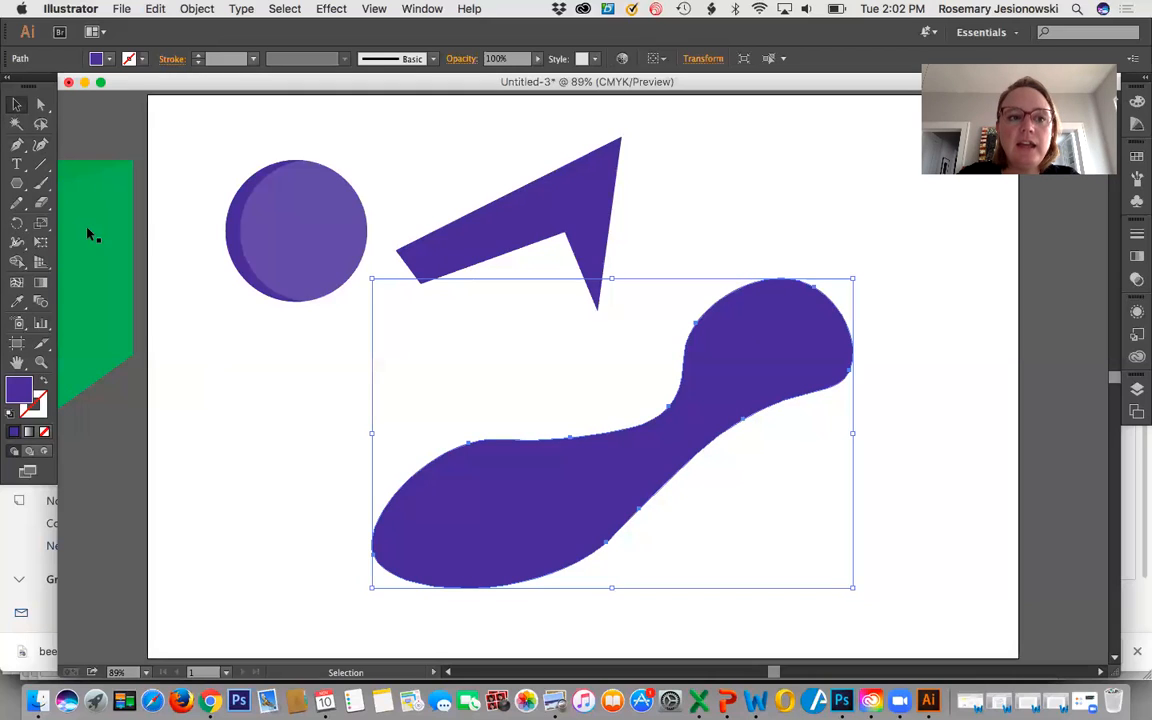
pyautogui.click(41, 147)
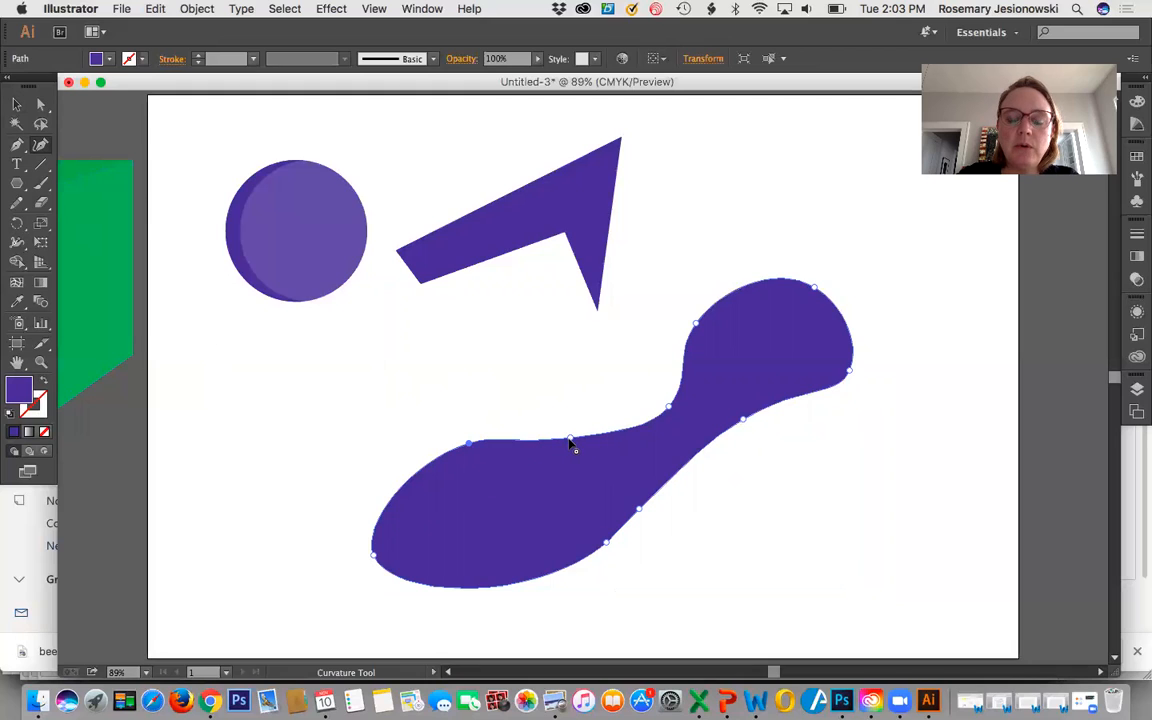
pyautogui.moveTo(571, 441); pyautogui.dragTo(571, 475)
pyautogui.click(668, 406)
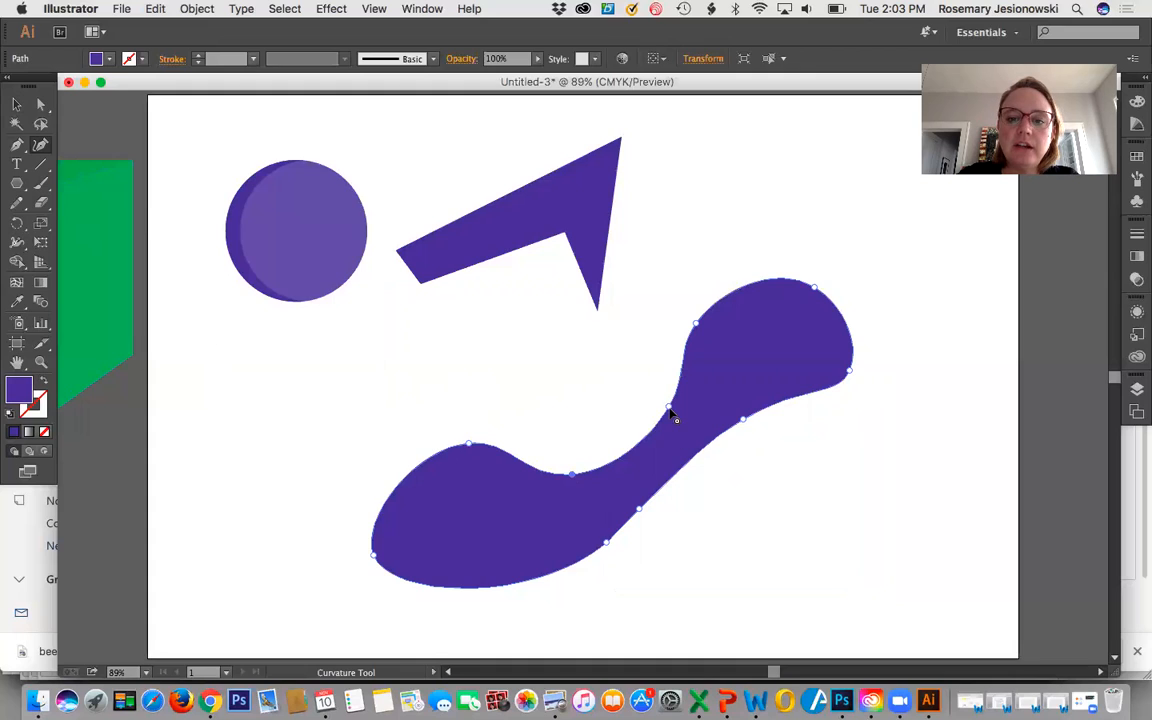
pyautogui.moveTo(670, 411); pyautogui.dragTo(602, 372)
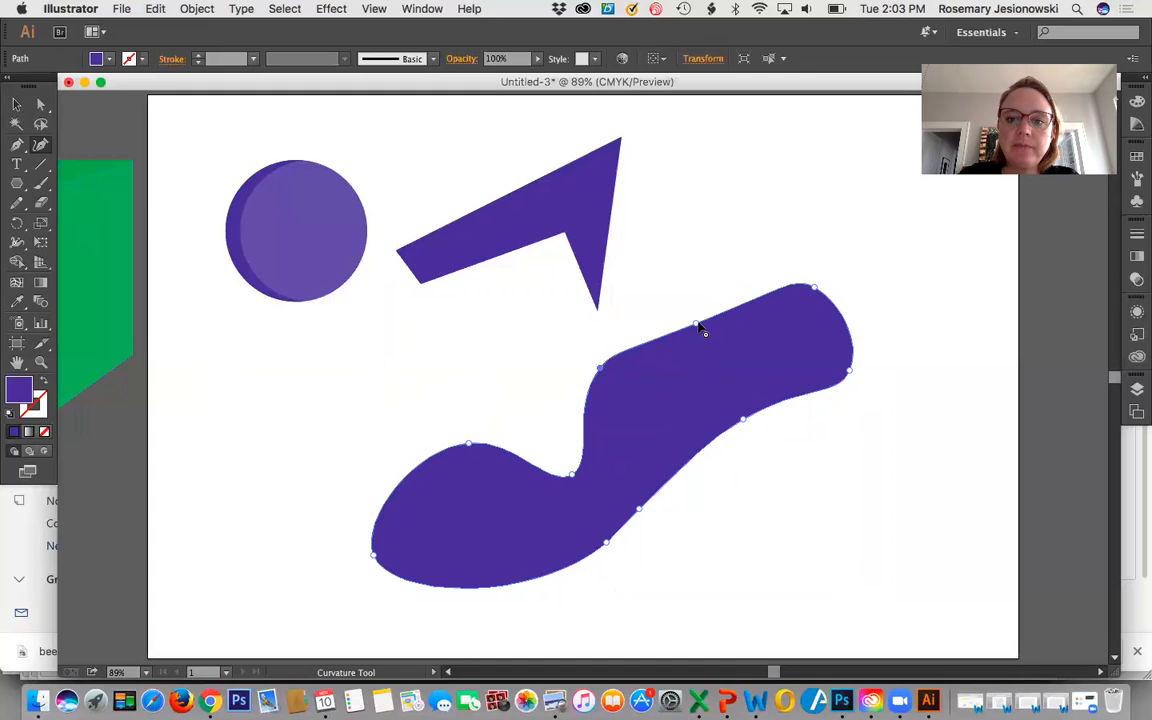
pyautogui.moveTo(697, 326); pyautogui.dragTo(680, 260)
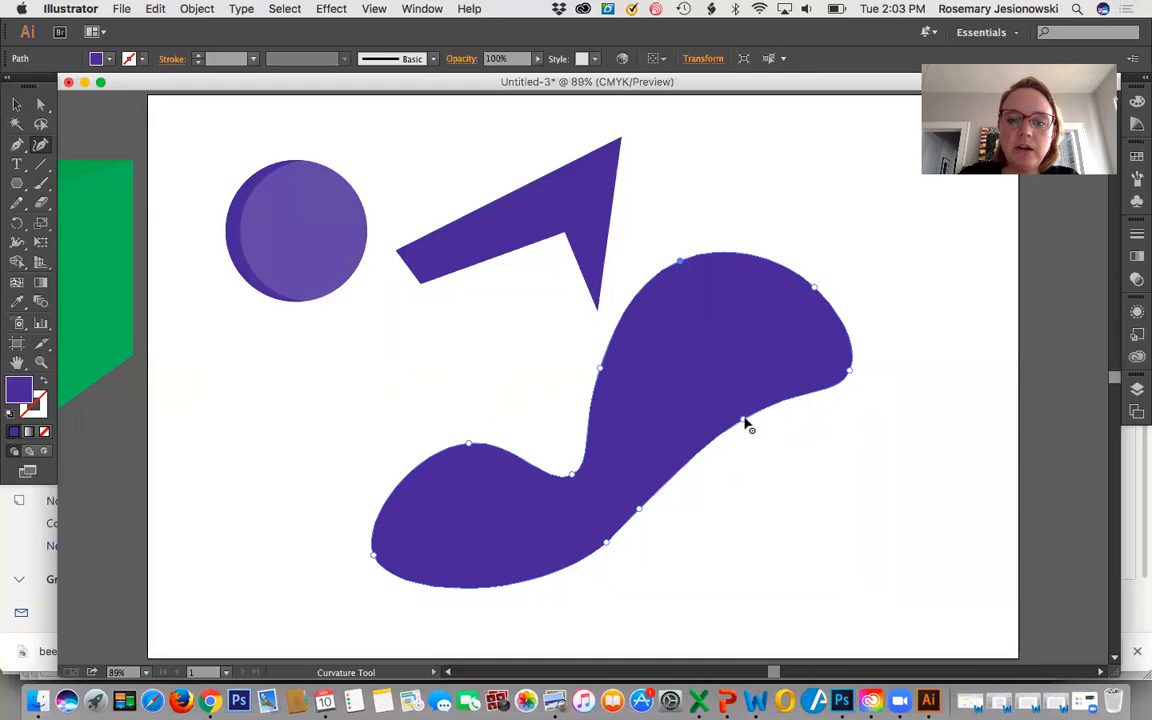
pyautogui.moveTo(741, 414); pyautogui.dragTo(694, 317)
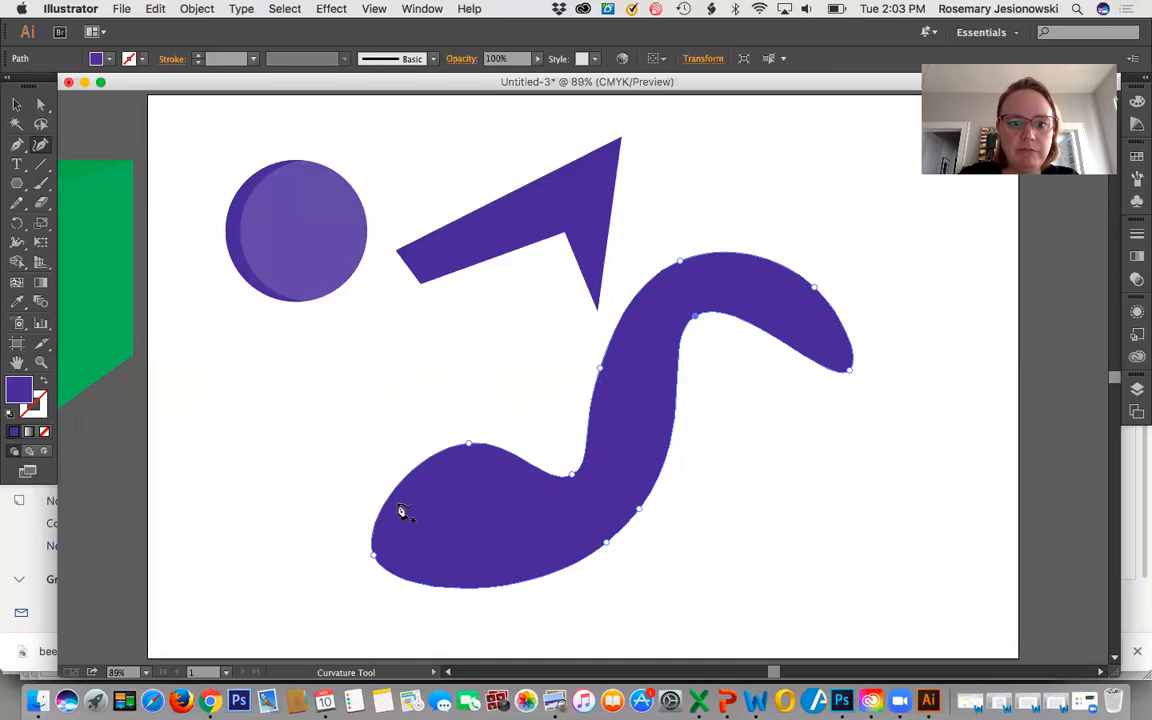
pyautogui.moveTo(372, 557); pyautogui.dragTo(216, 541)
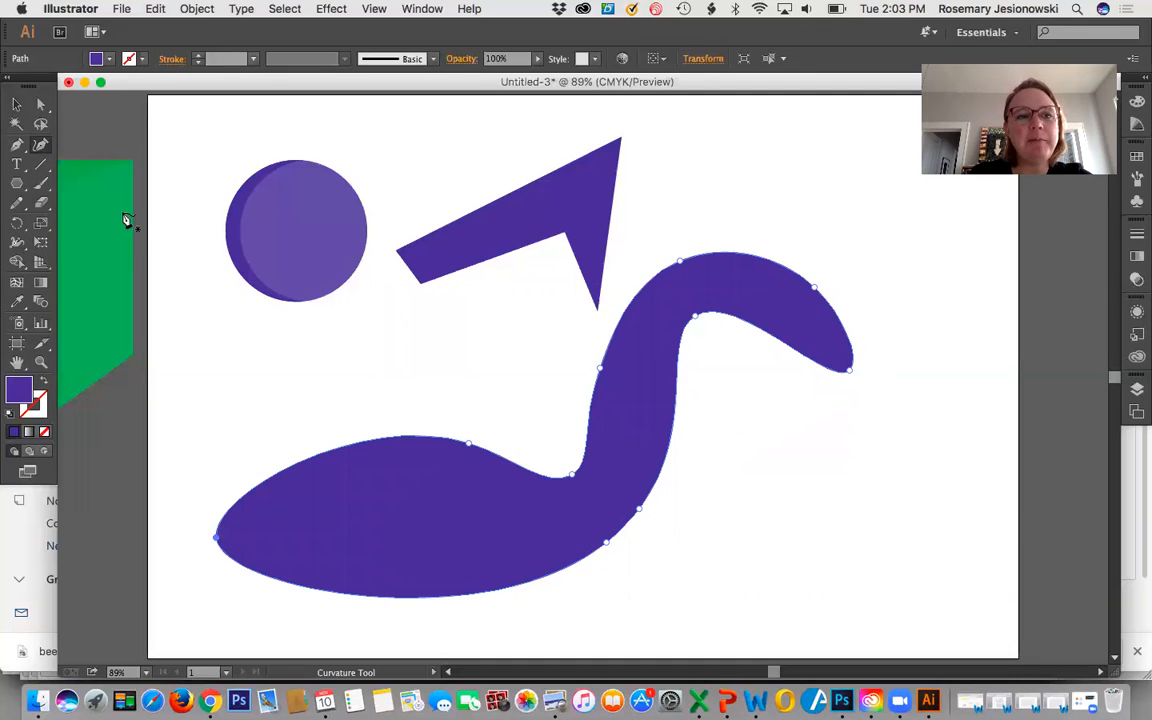
# Fill the swan-like shape with green 3A933E and deselect it.
pyautogui.click(16, 107)
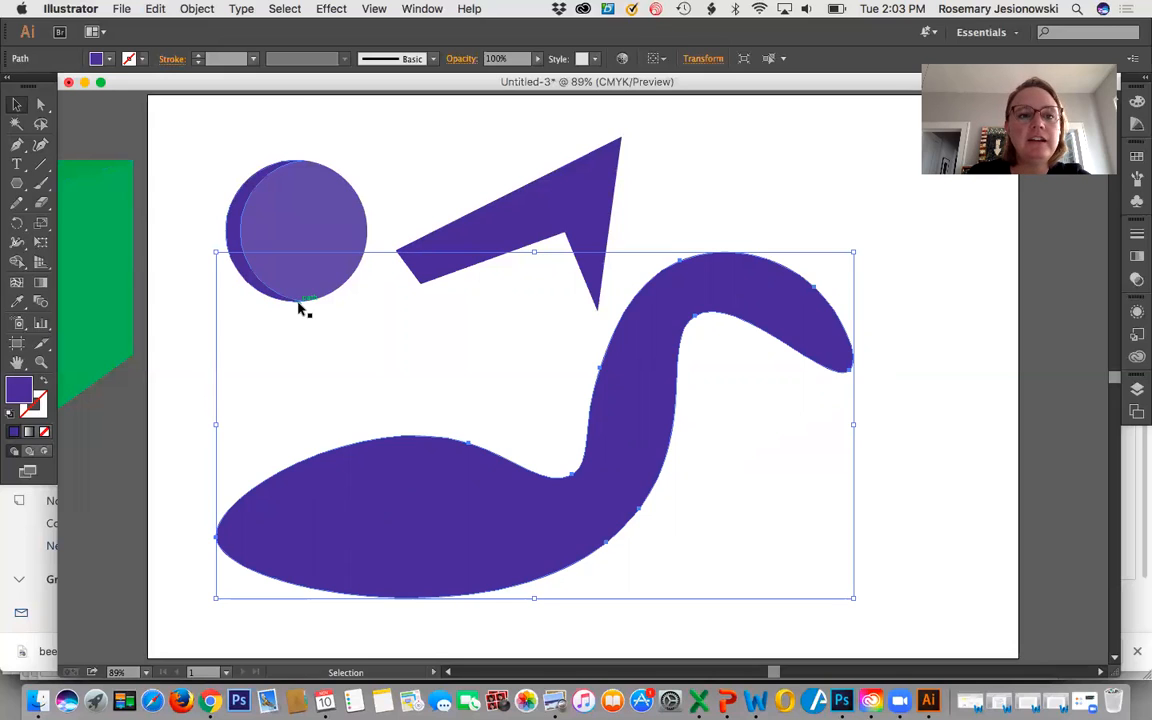
pyautogui.click(110, 60)
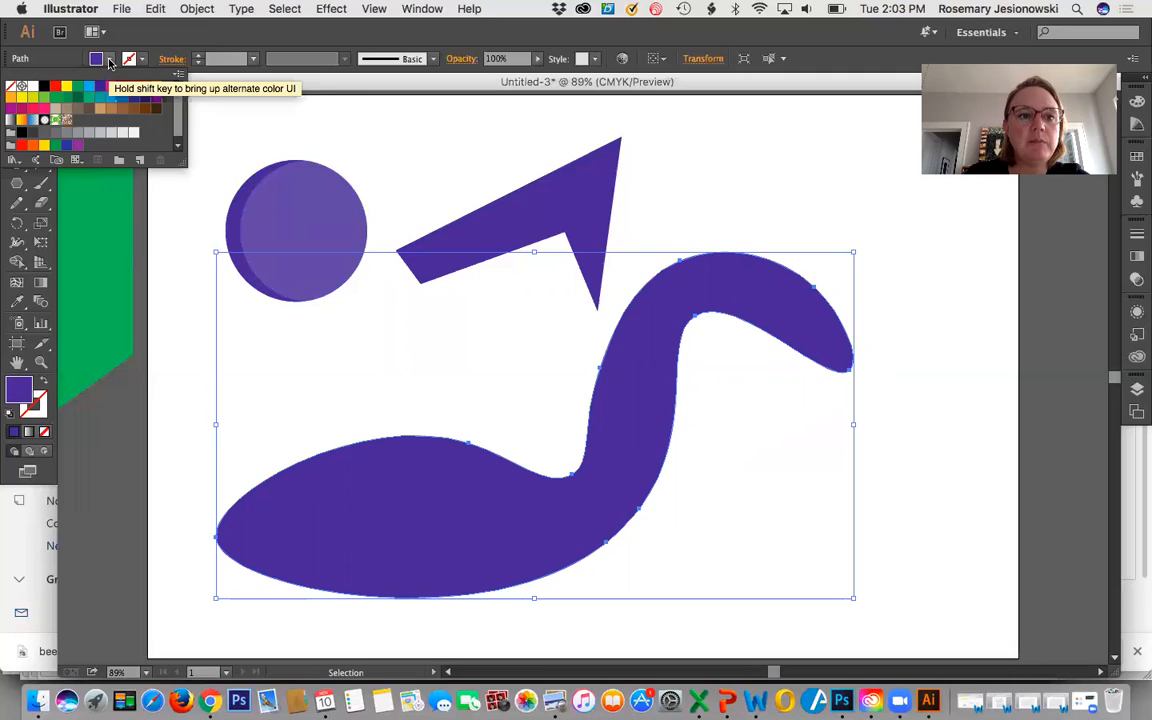
pyautogui.click(110, 60)
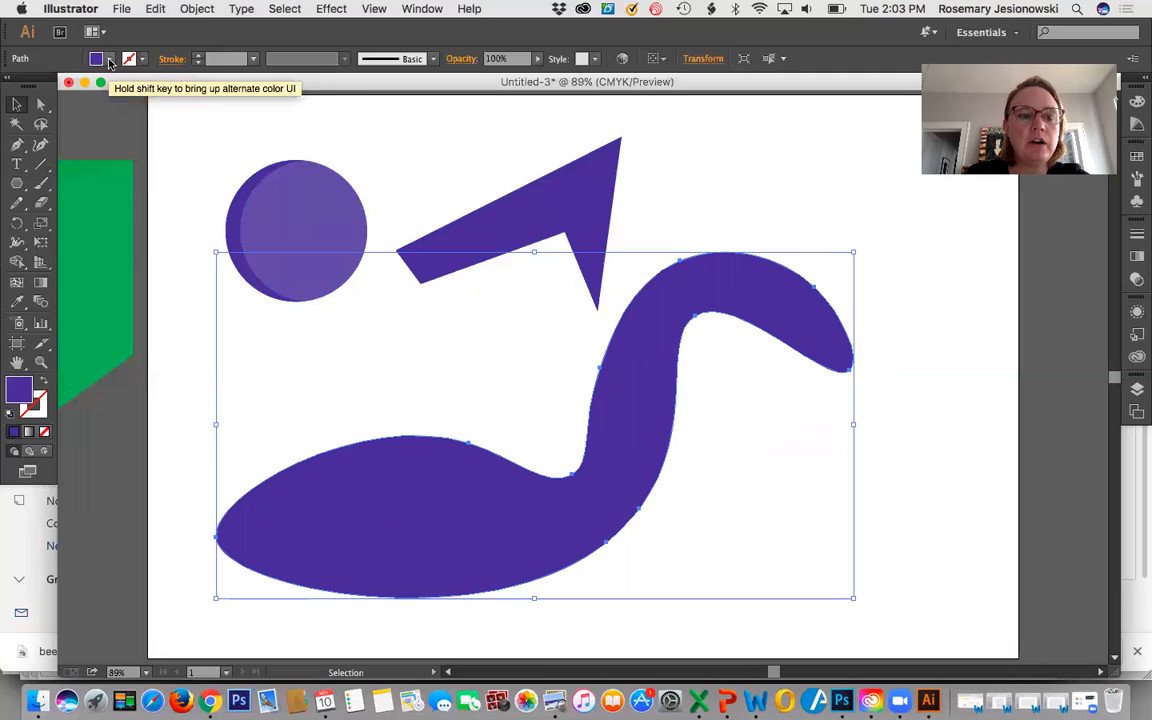
pyautogui.doubleClick(19, 393)
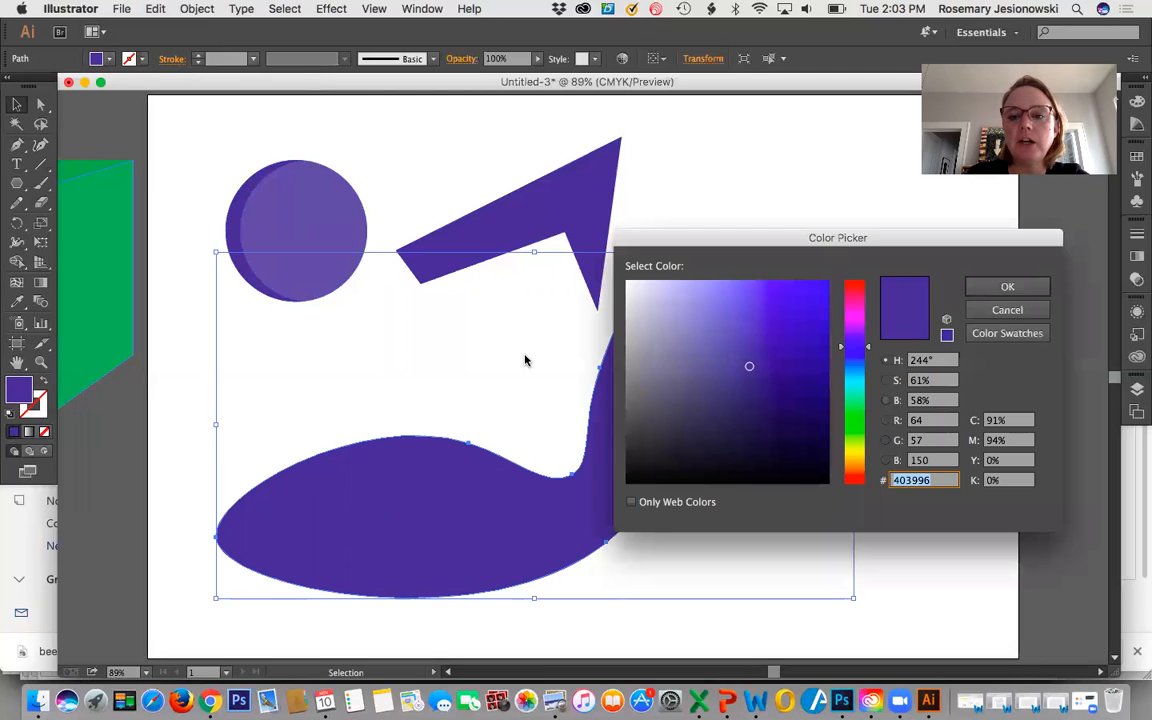
pyautogui.click(857, 418)
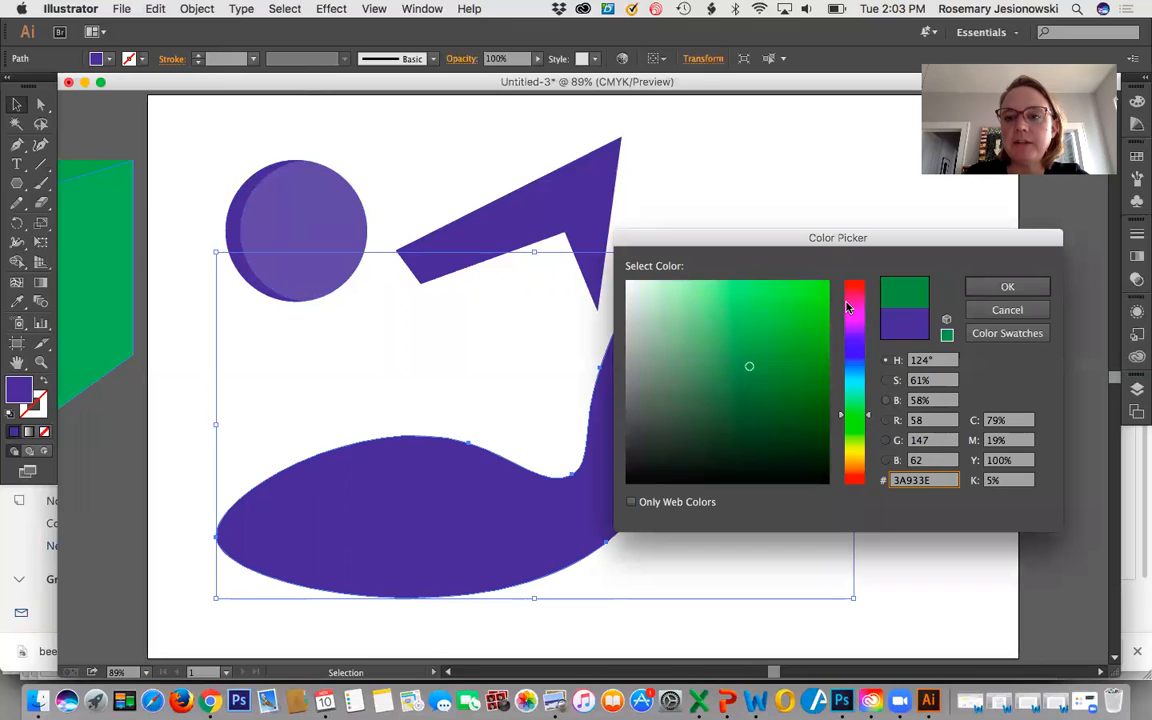
pyautogui.click(1008, 288)
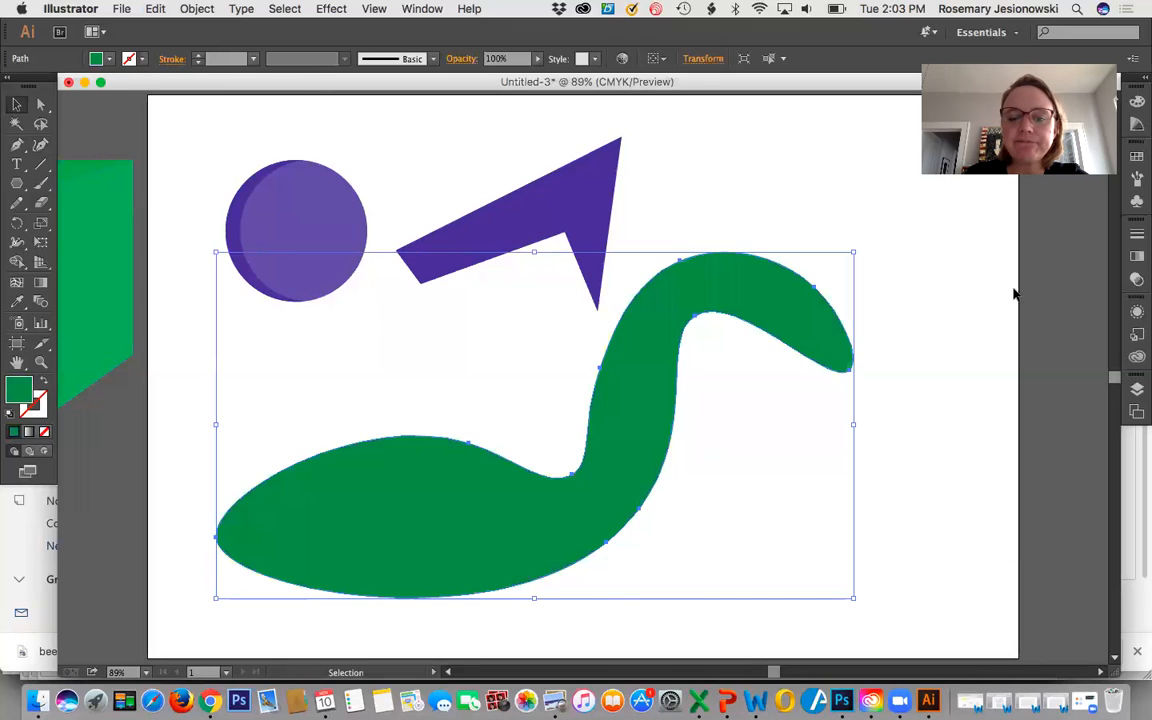
pyautogui.click(759, 160)
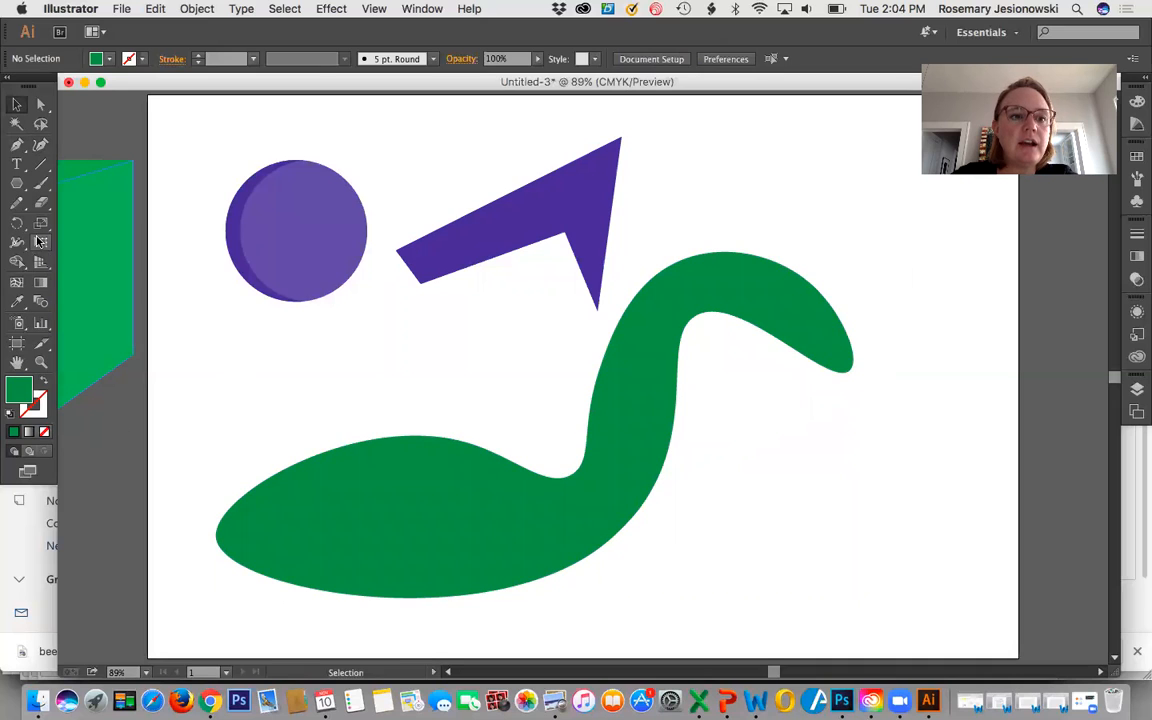
# Draw a small flat white ellipse with no stroke on the swan-like shape's head as an eye.
pyautogui.click(16, 183)
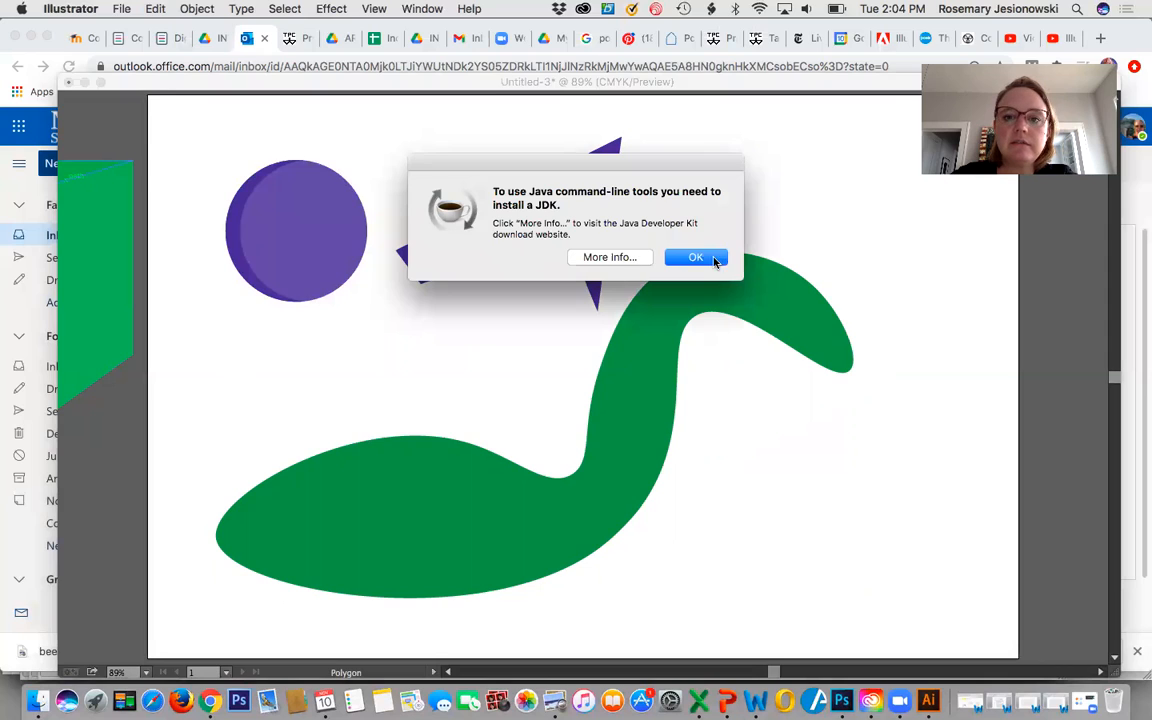
pyautogui.click(697, 257)
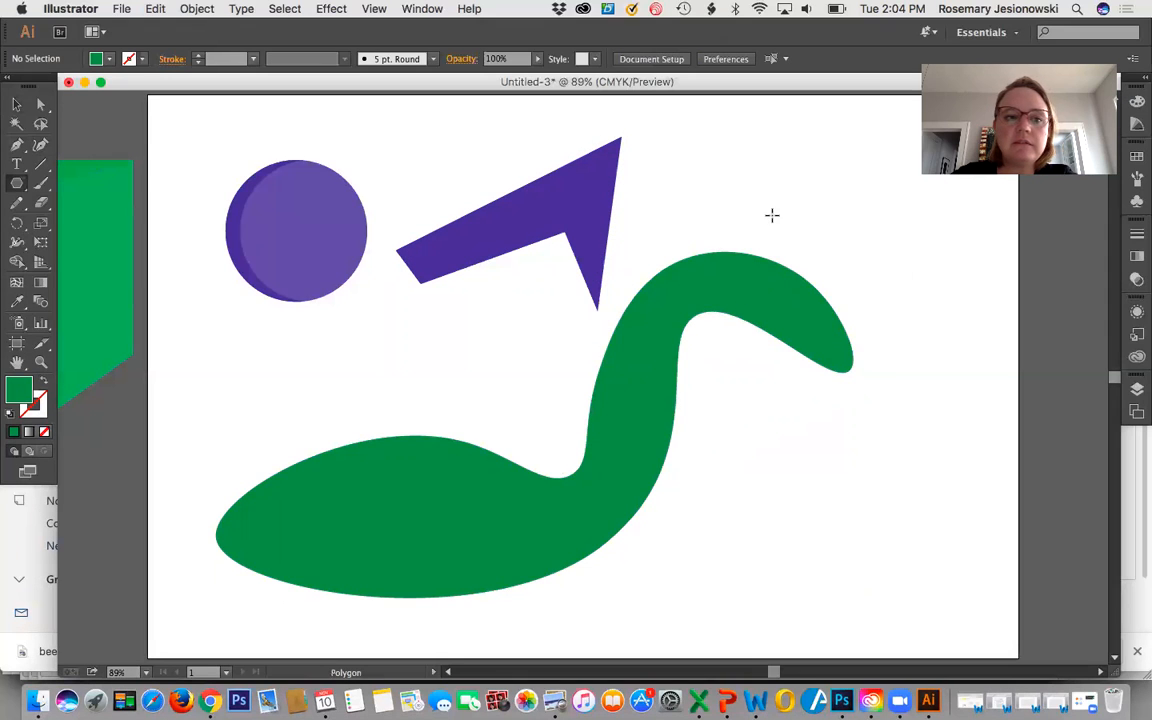
pyautogui.click(16, 185)
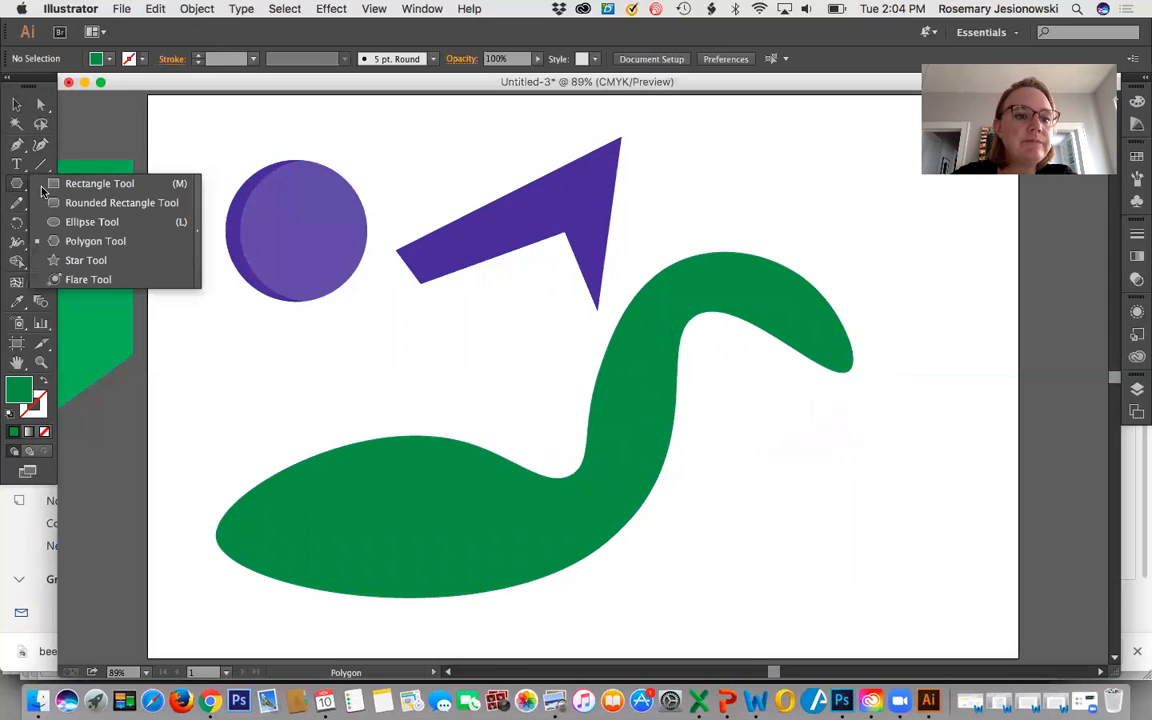
pyautogui.click(100, 228)
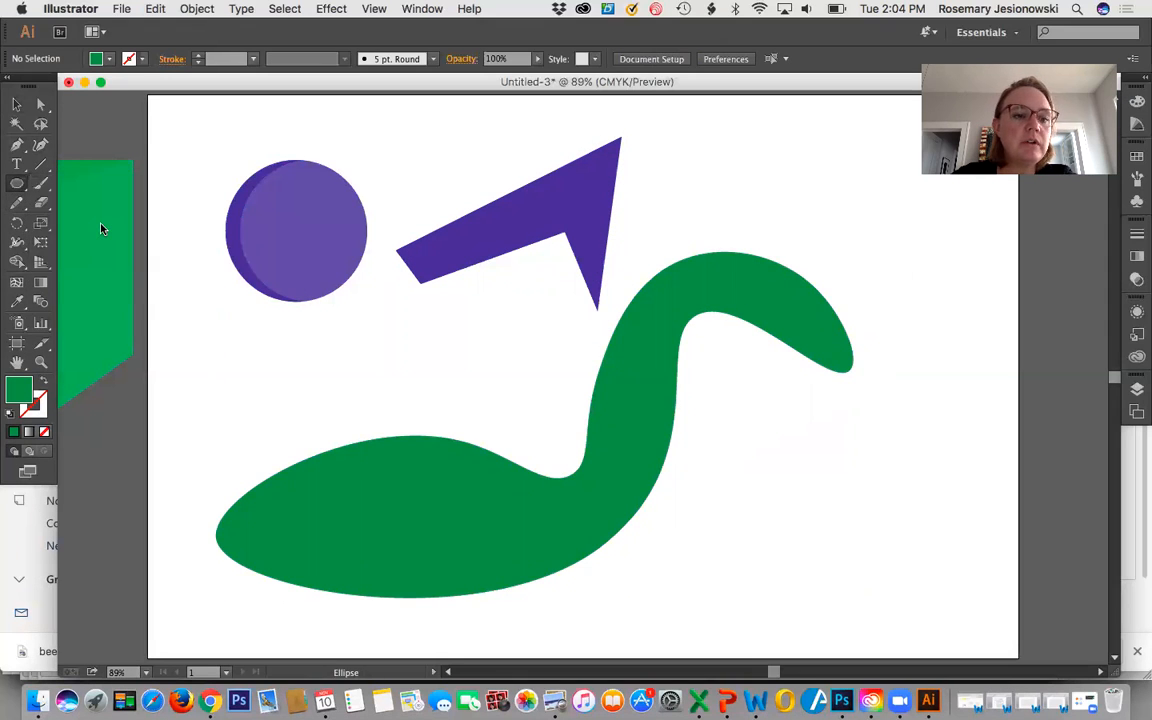
pyautogui.click(110, 62)
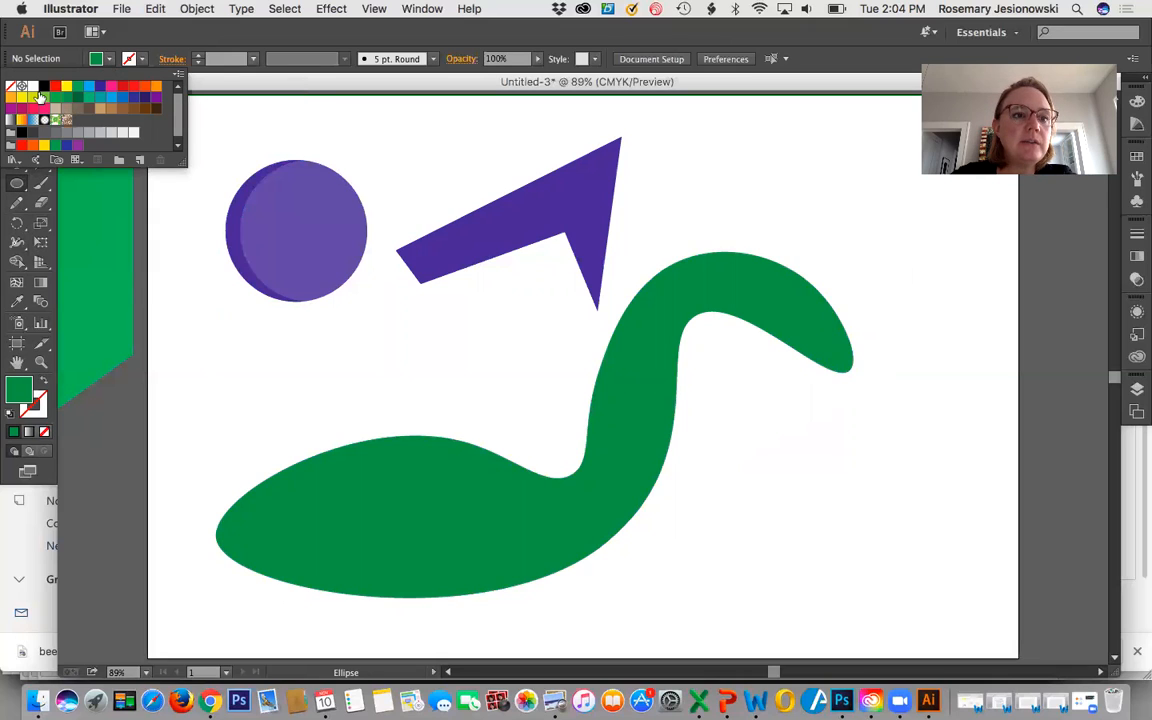
pyautogui.click(33, 87)
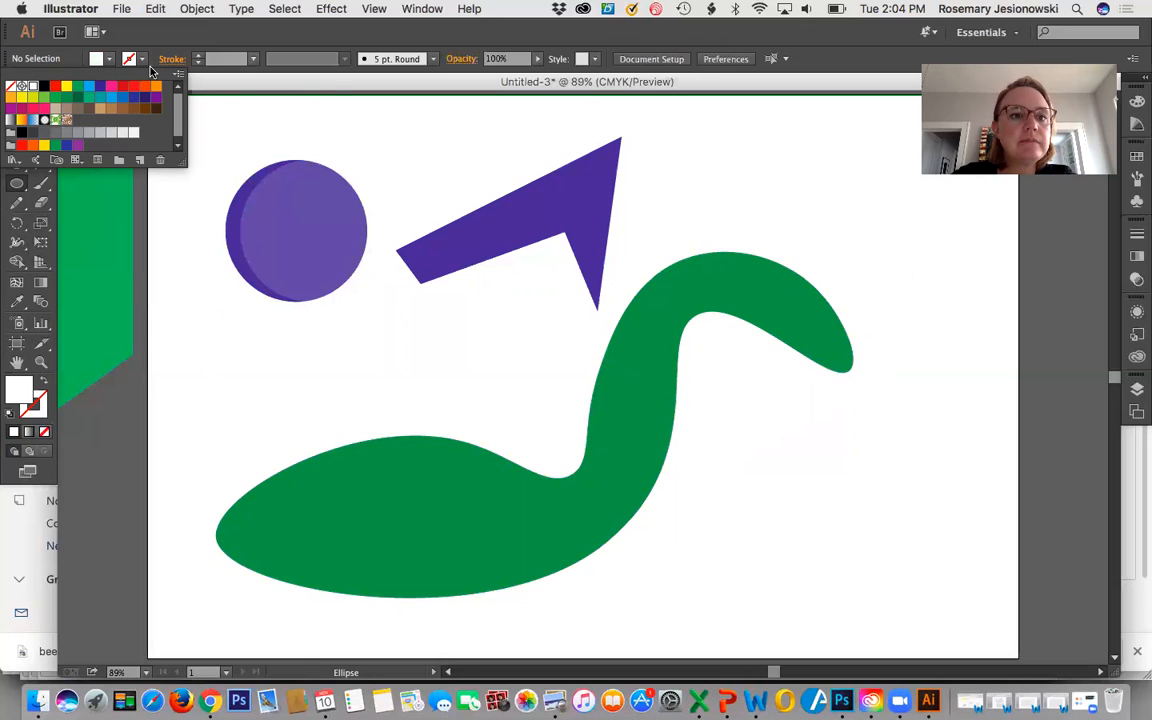
pyautogui.click(110, 62)
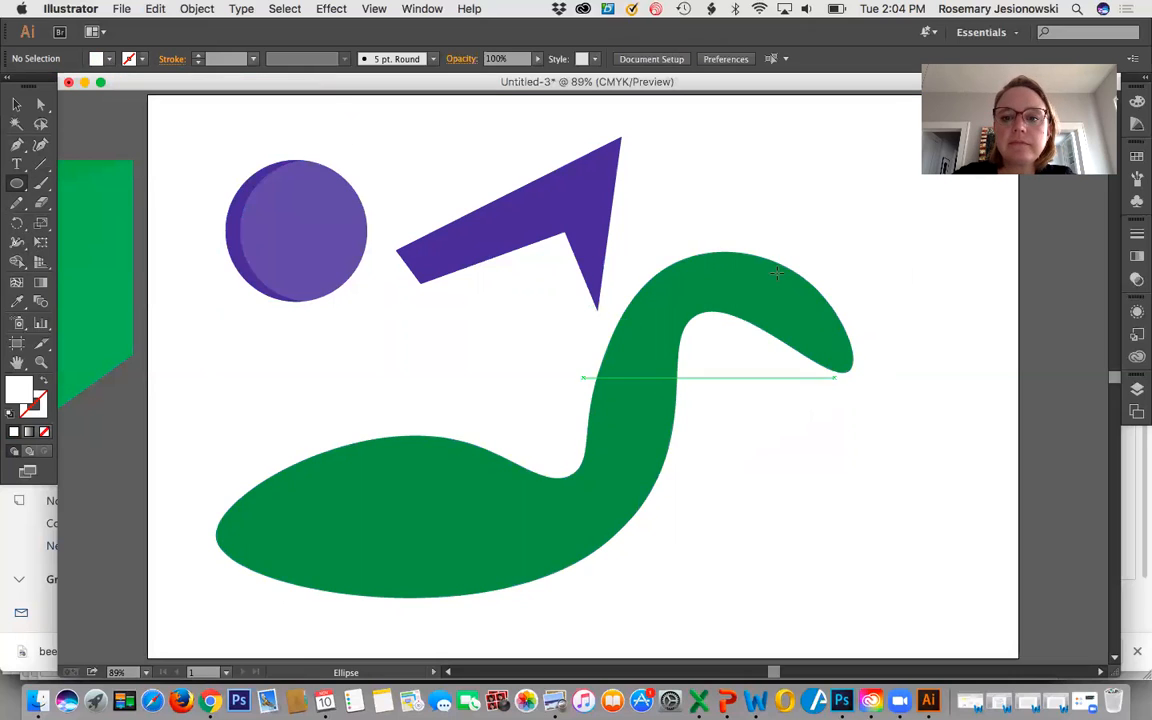
pyautogui.moveTo(778, 286); pyautogui.dragTo(799, 294)
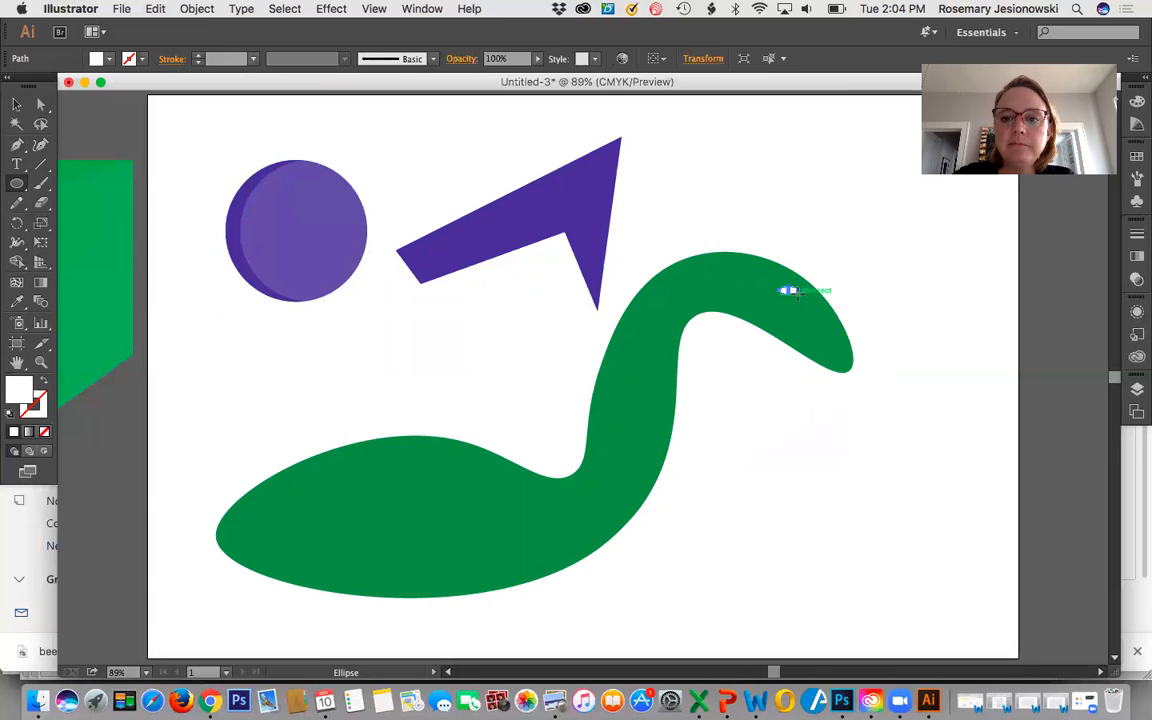
# Move the white eye ellipse slightly left and down on the head, and deselect it.
pyautogui.click(16, 106)
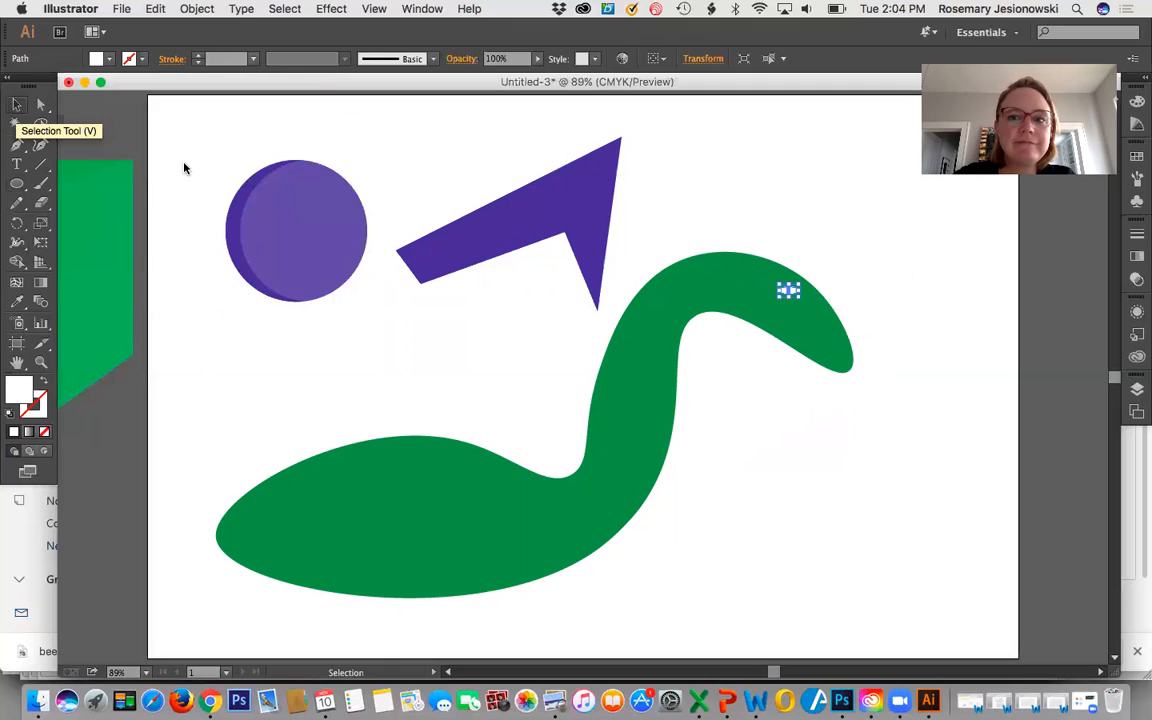
pyautogui.click(748, 360)
pyautogui.moveTo(790, 293); pyautogui.dragTo(780, 297)
pyautogui.click(767, 389)
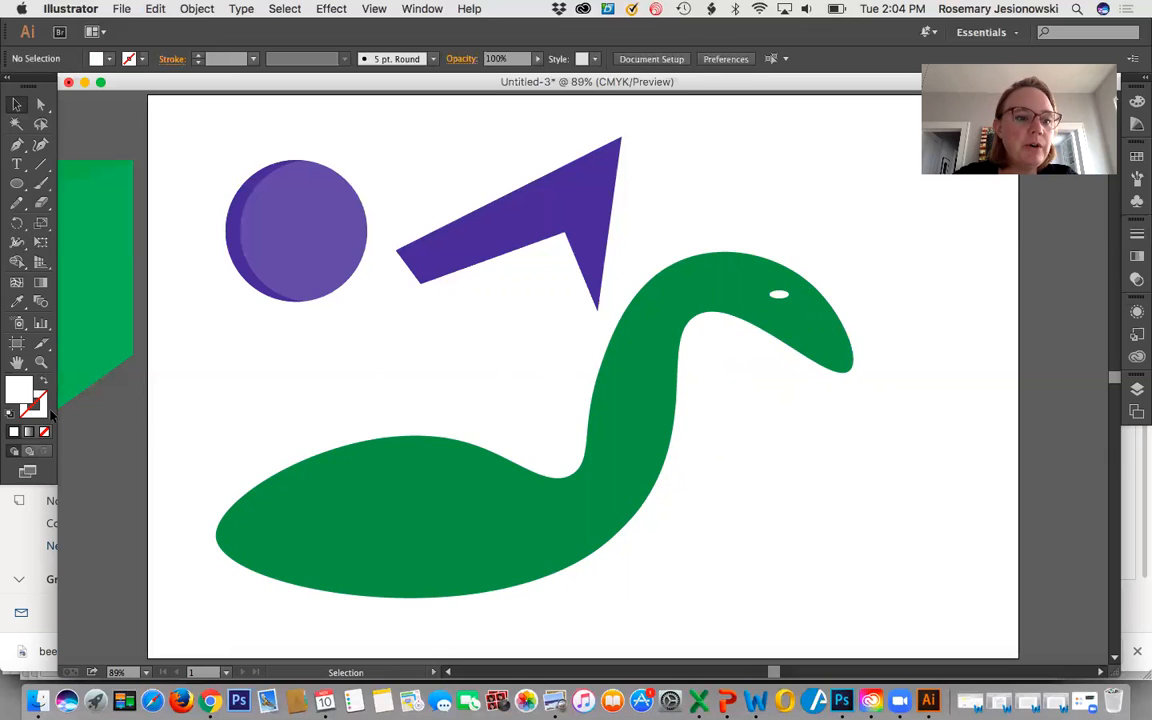
# Draw a tiny upright black ellipse just below the head as a pupil.
pyautogui.click(16, 183)
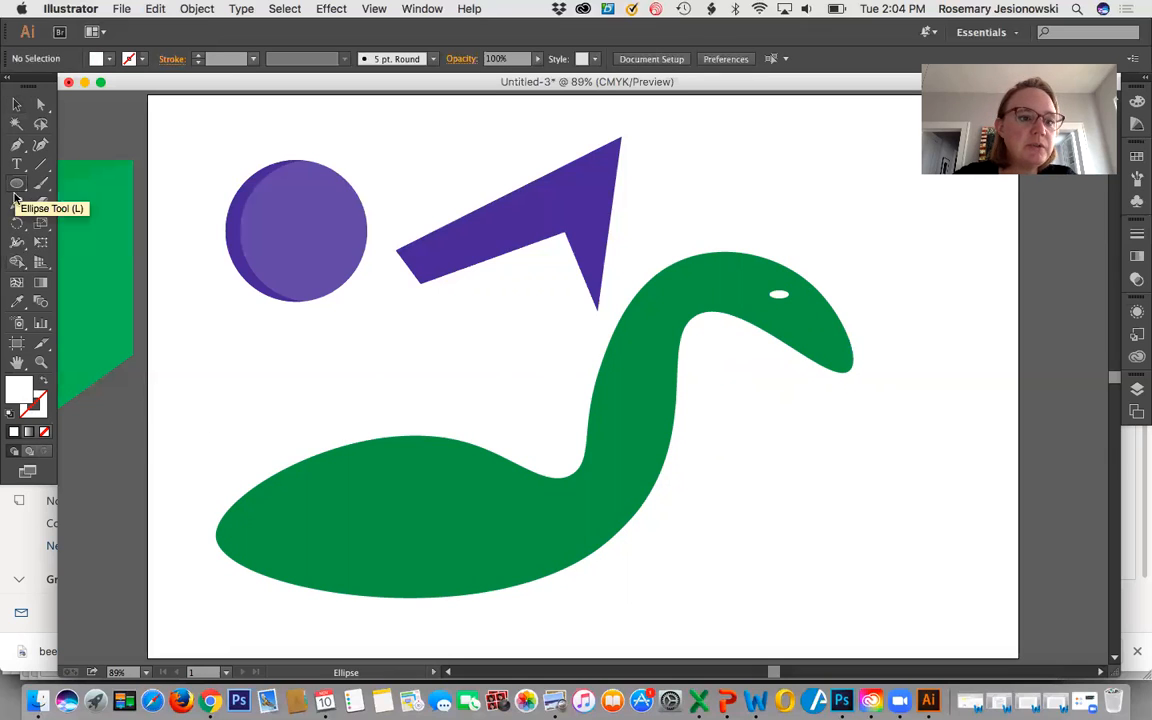
pyautogui.click(111, 60)
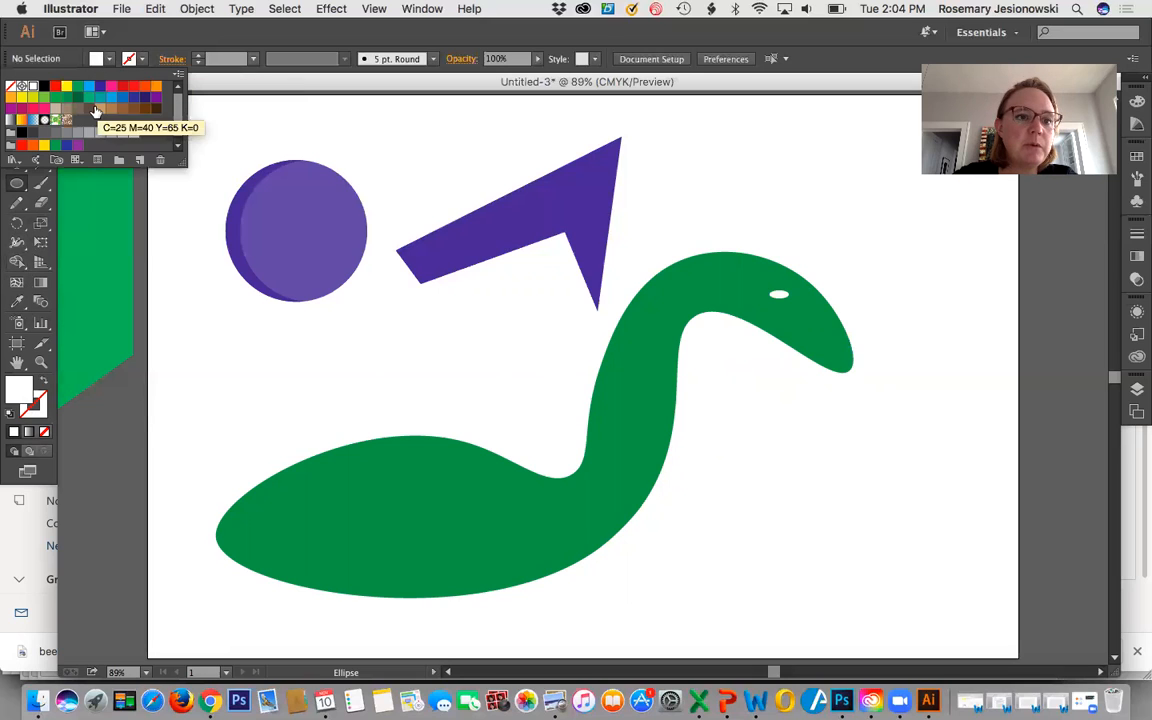
pyautogui.click(43, 89)
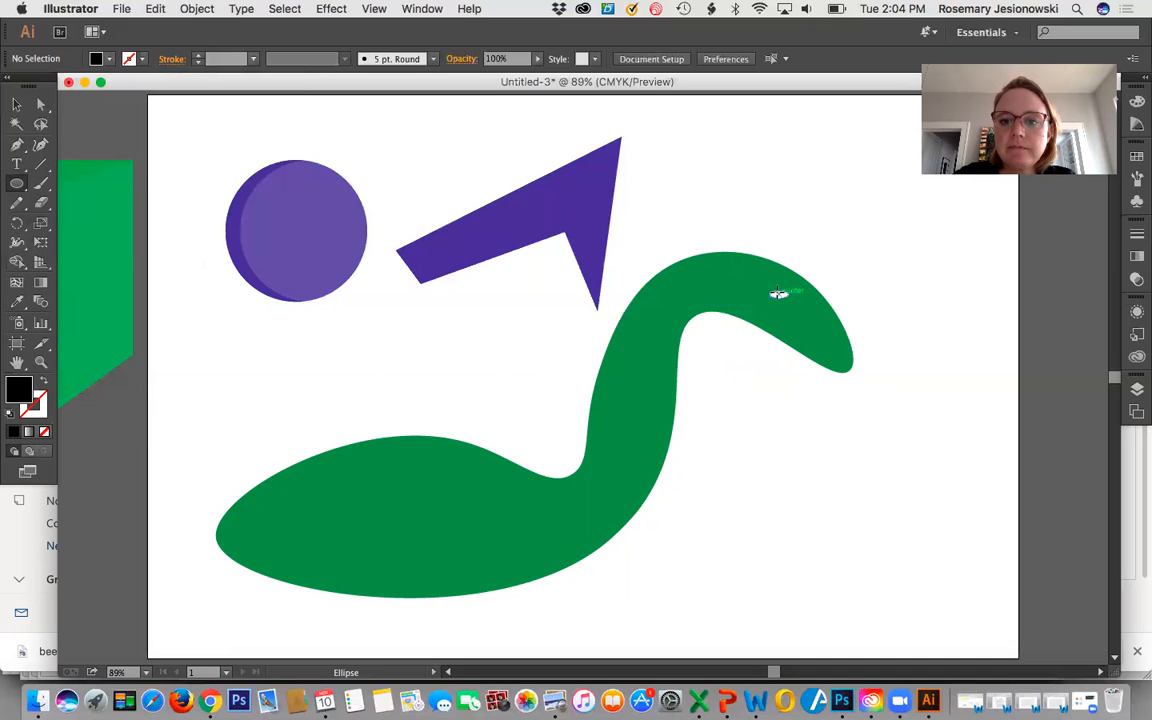
pyautogui.moveTo(779, 360); pyautogui.dragTo(784, 373)
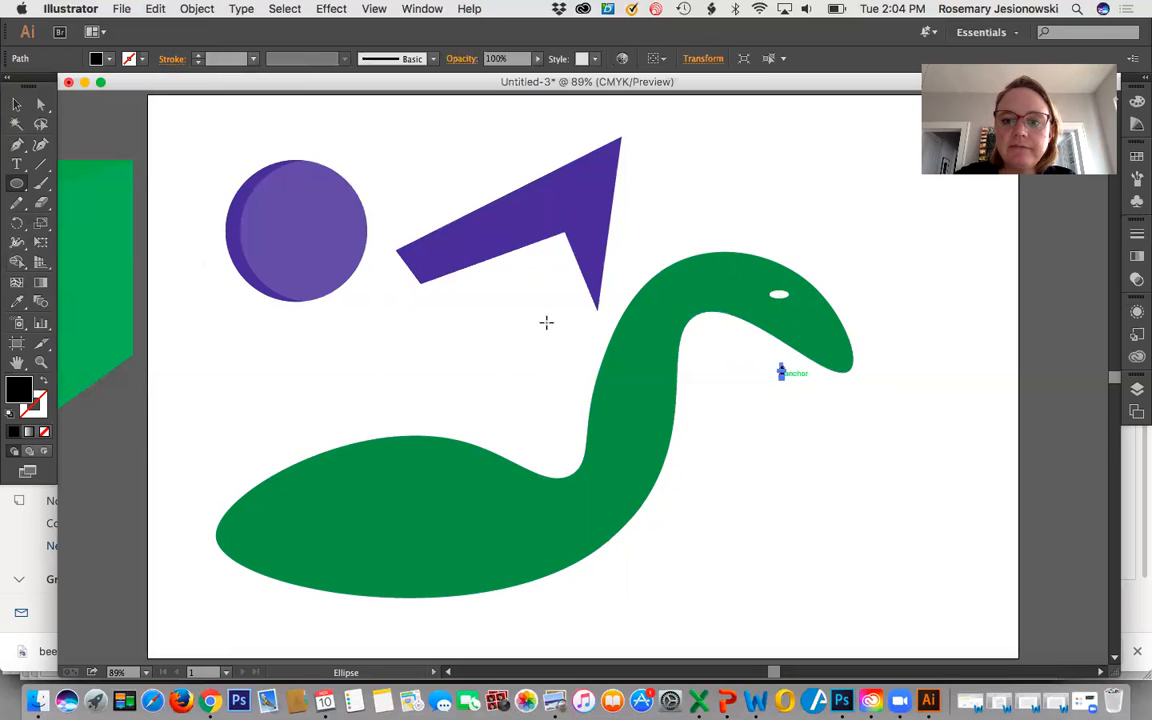
# Center the black pupil on the white eye ellipse, and deselect it.
pyautogui.click(41, 362)
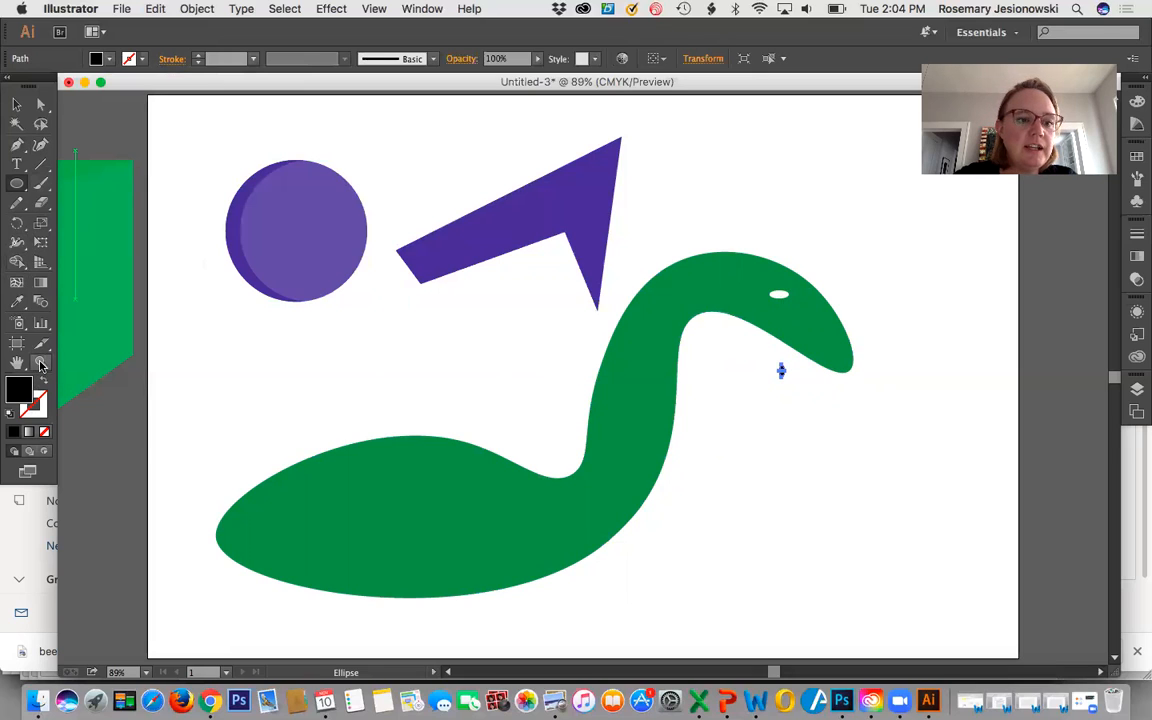
pyautogui.click(775, 302)
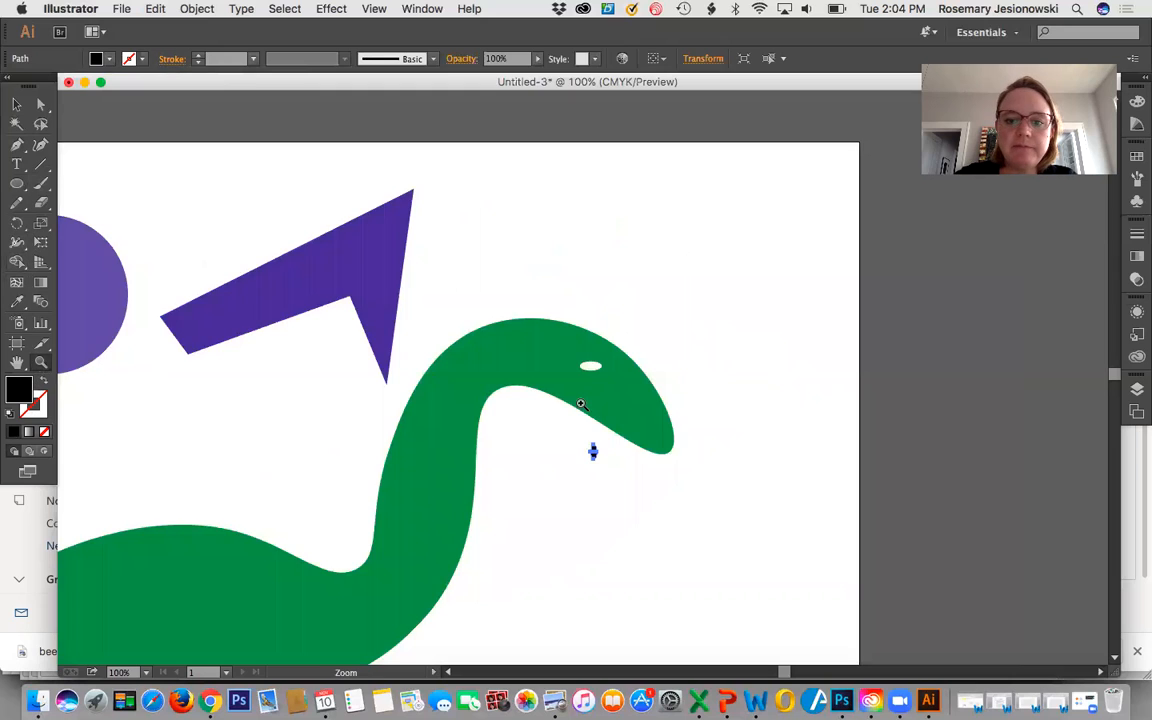
pyautogui.click(581, 402)
pyautogui.click(16, 104)
pyautogui.moveTo(609, 438); pyautogui.dragTo(602, 265)
pyautogui.click(511, 408)
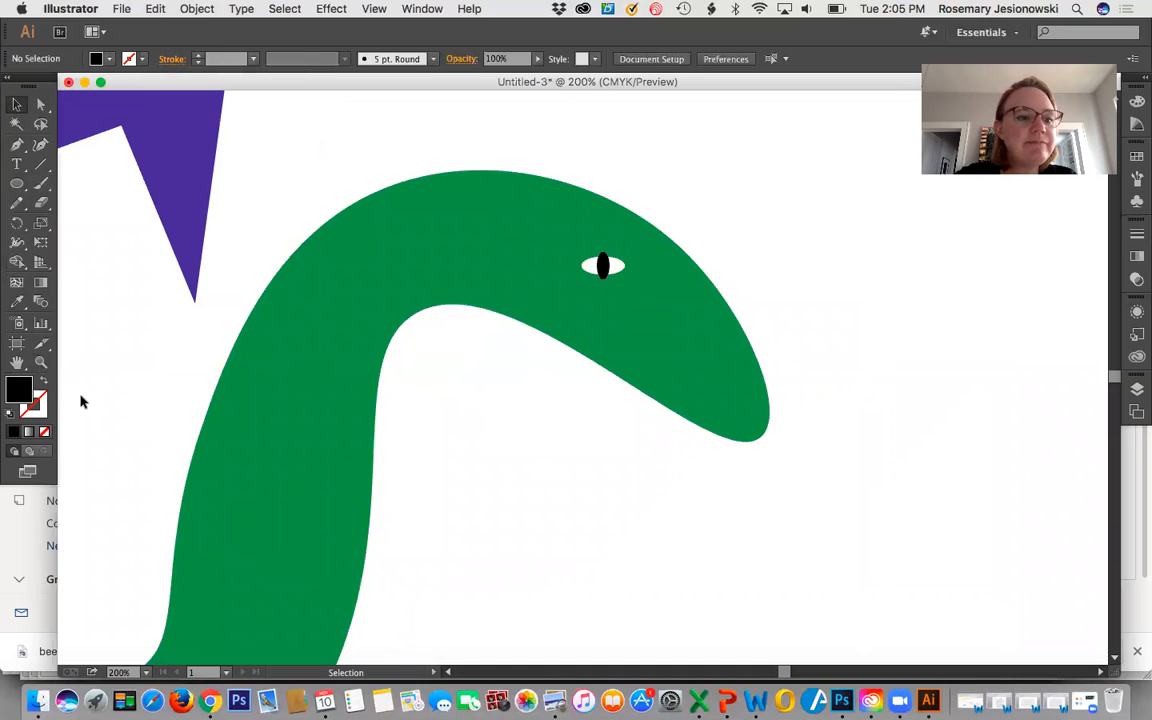
# Make two copies of the green swan-like shape to its lower right, the second offset slightly down and right from the first.
pyautogui.doubleClick(19, 365)
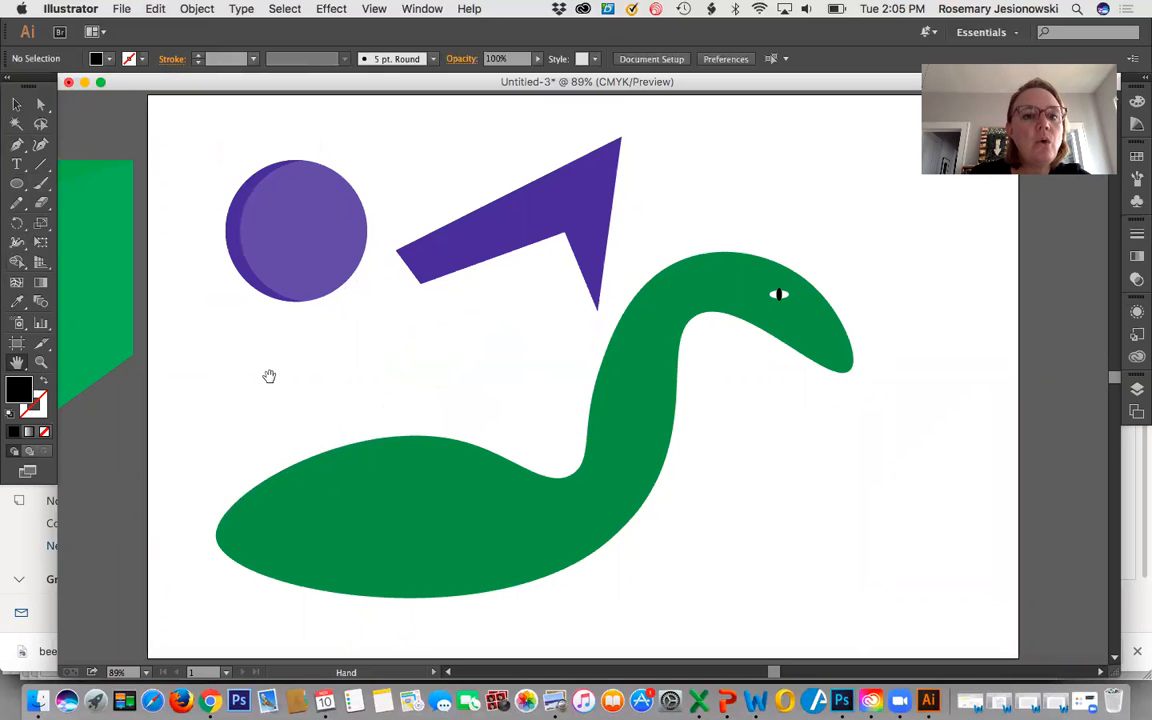
pyautogui.click(16, 104)
pyautogui.click(424, 562)
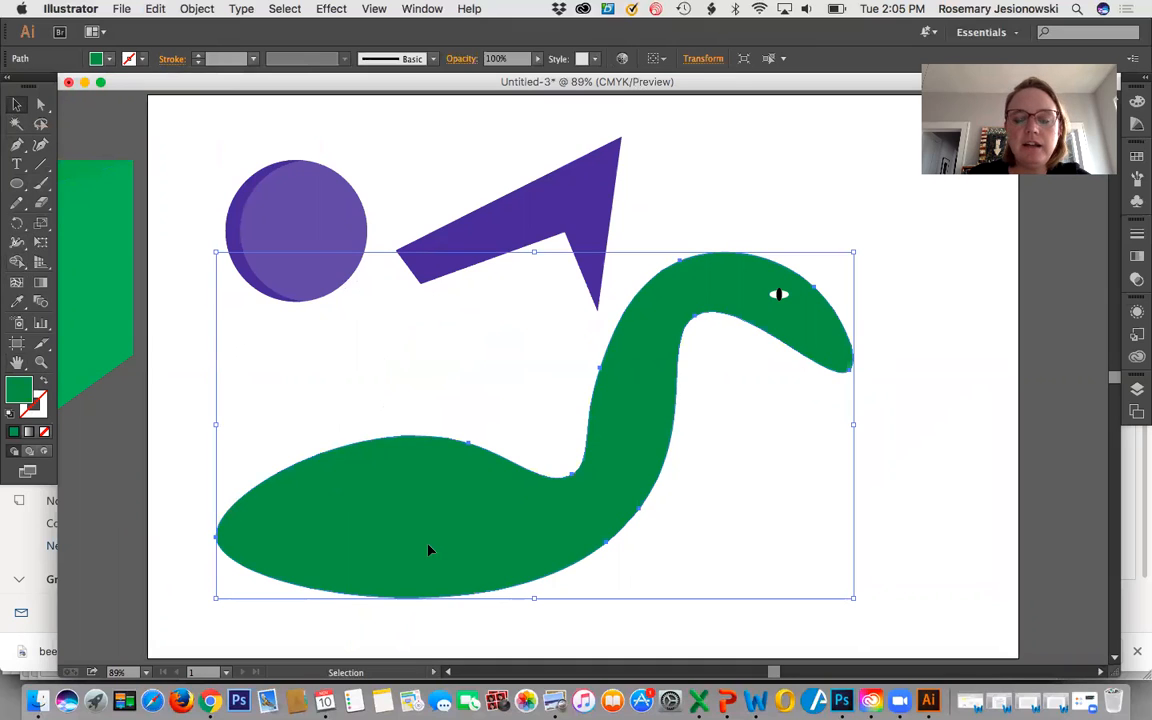
pyautogui.press('a')
pyautogui.moveTo(430, 550); pyautogui.dragTo(630, 537)
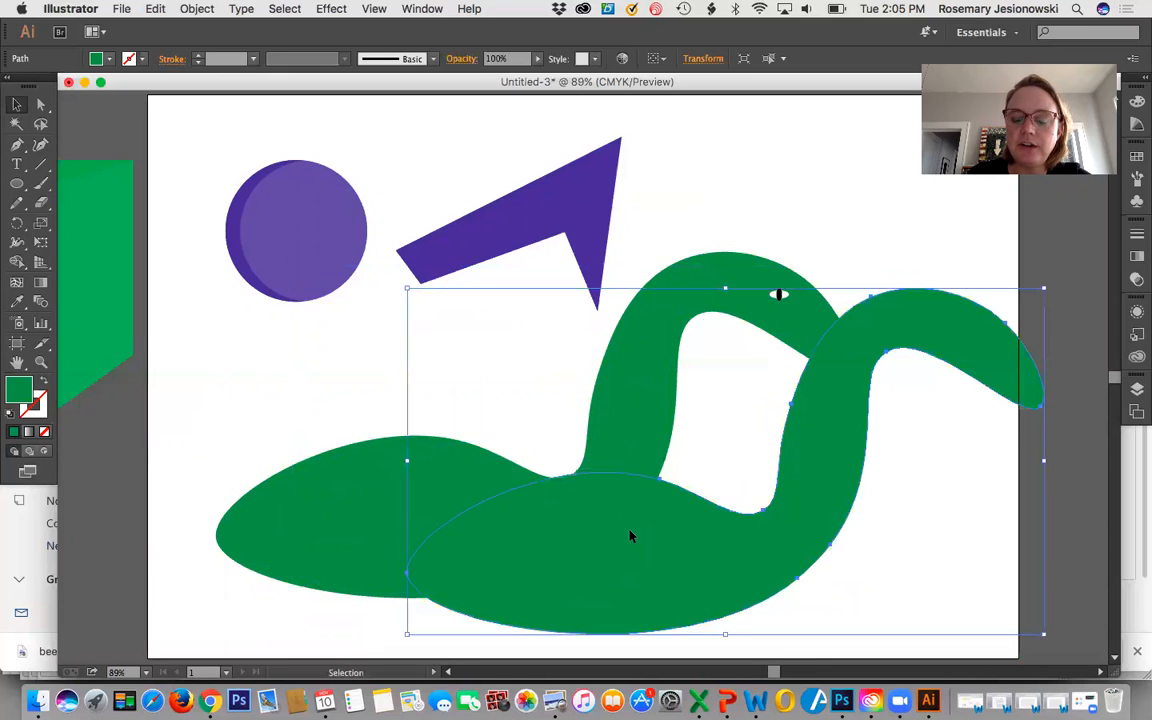
pyautogui.press('super+z')
pyautogui.moveTo(543, 475); pyautogui.dragTo(649, 571)
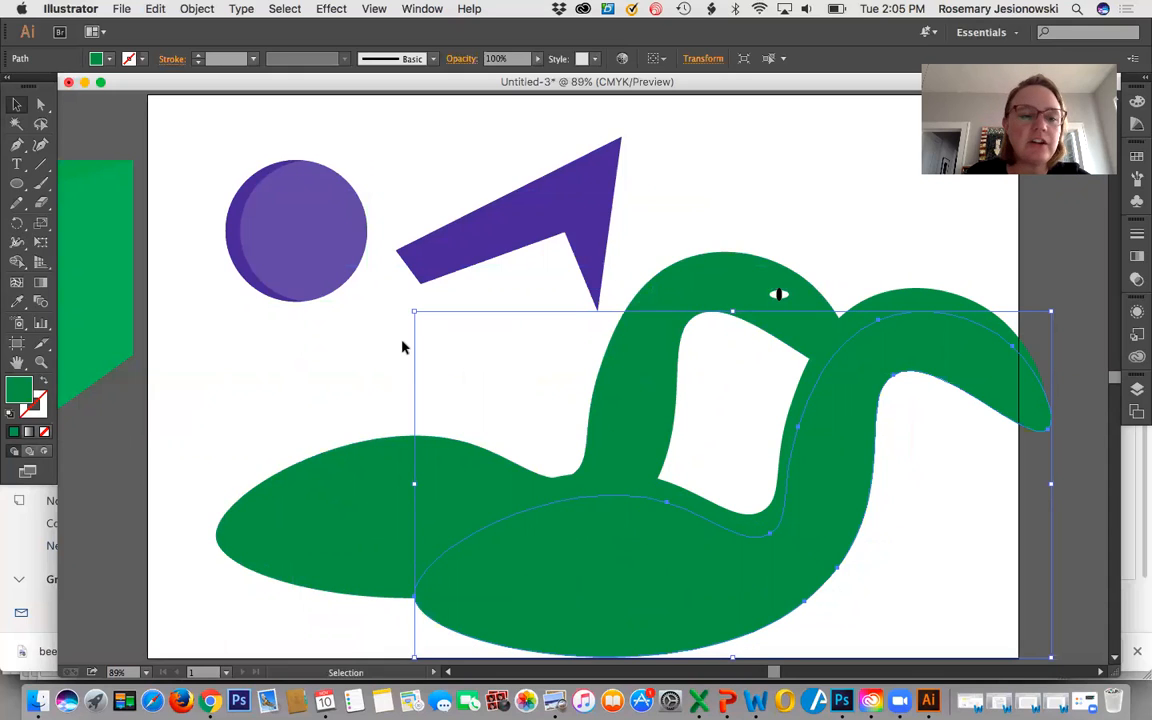
pyautogui.click(180, 146)
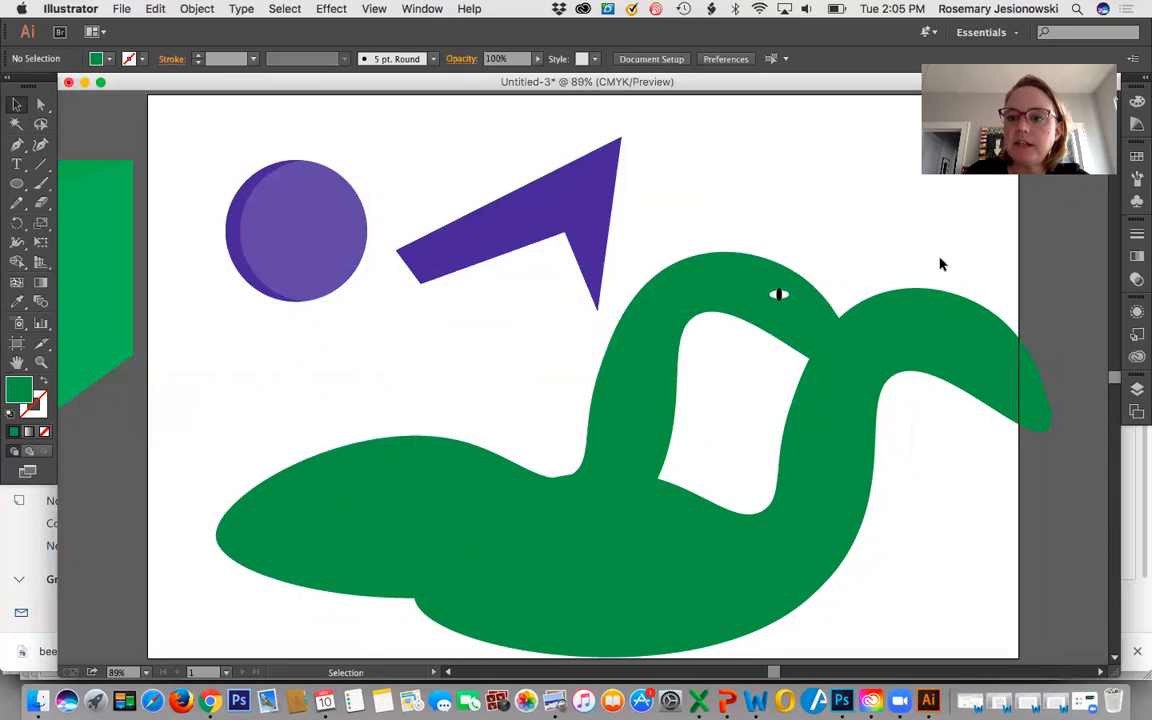
# Remove the overlap and the lower sliver of the two copies with the Shape Builder, leaving a thin strip along the upper edge.
pyautogui.click(951, 318)
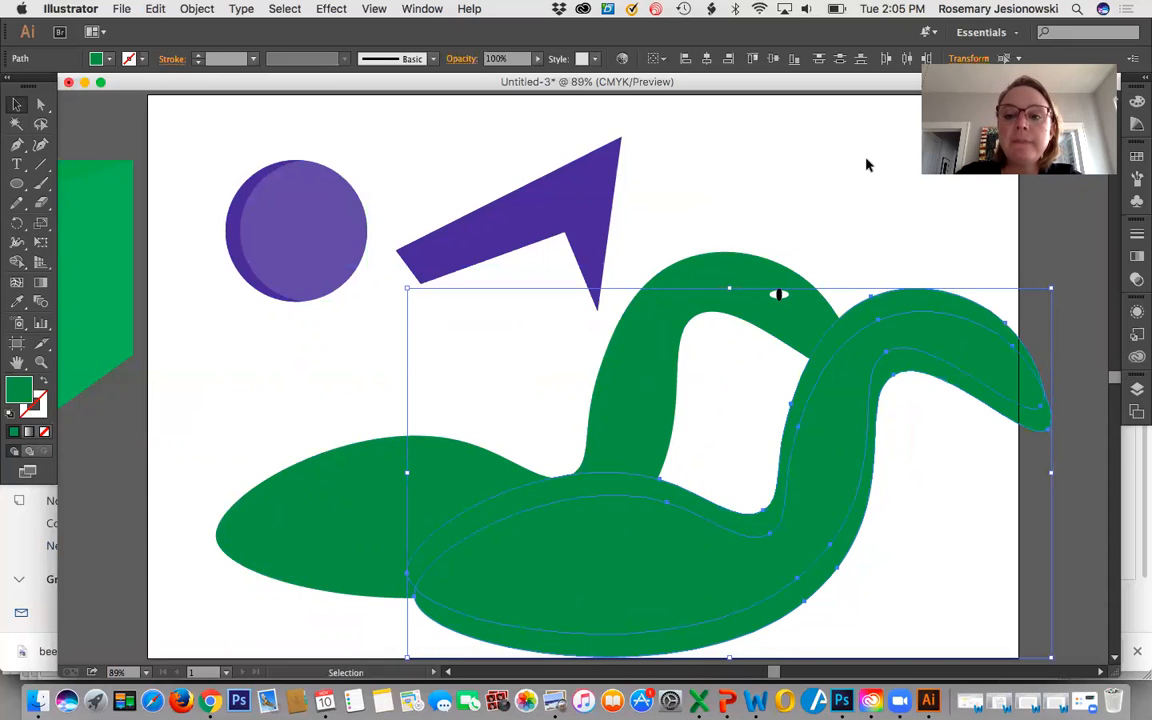
pyautogui.click(17, 263)
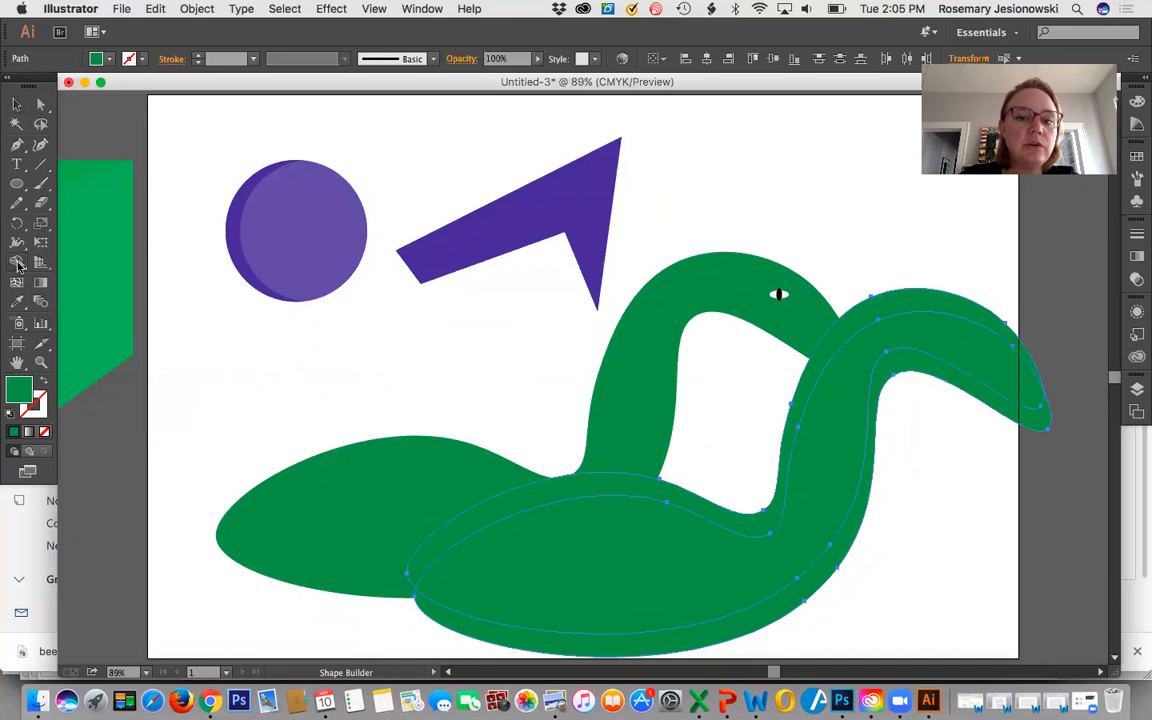
pyautogui.keyDown('alt'); pyautogui.click(845, 543); pyautogui.keyUp('alt')
pyautogui.keyDown('alt'); pyautogui.click(813, 515); pyautogui.keyUp('alt')
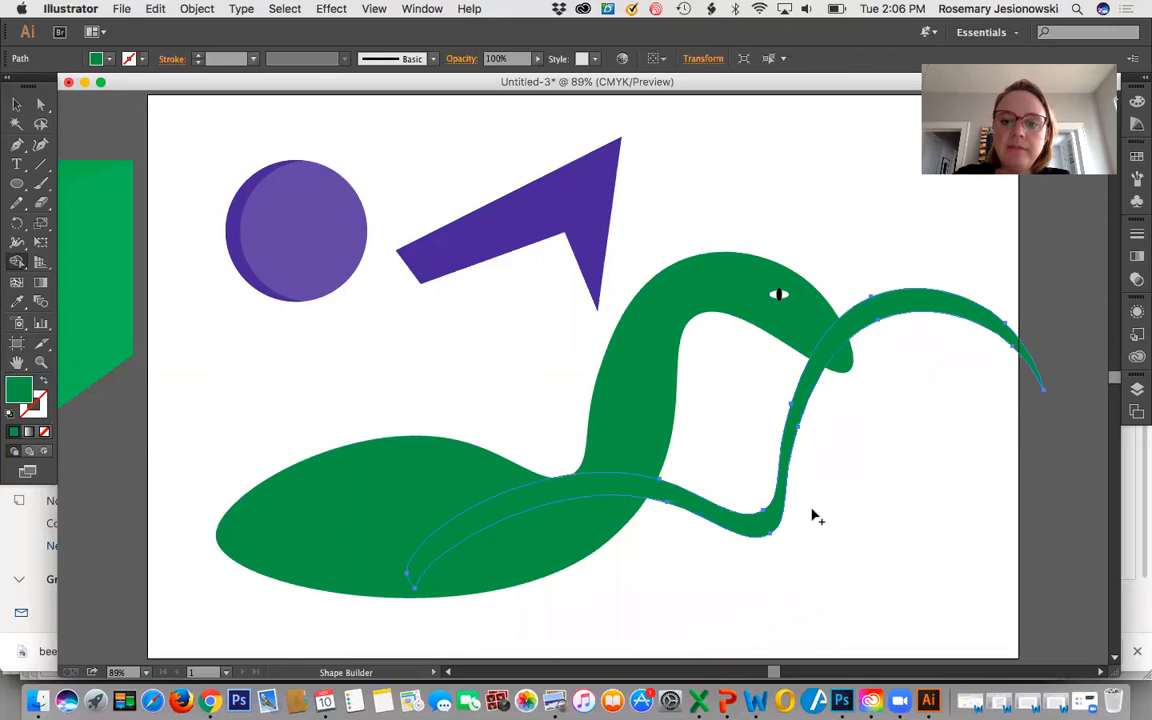
# Fill the leftover strip with a darker green, align it along the original shape's upper edge as shading, and deselect it.
pyautogui.click(17, 107)
pyautogui.moveTo(628, 490); pyautogui.dragTo(428, 467)
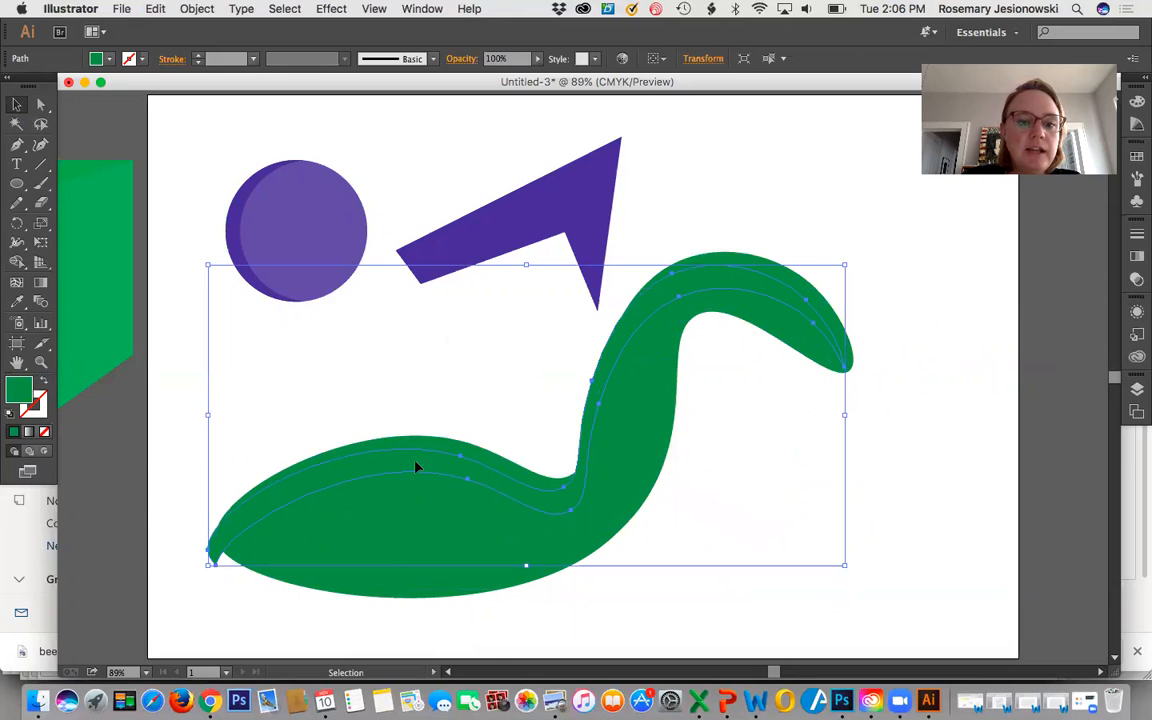
pyautogui.doubleClick(18, 388)
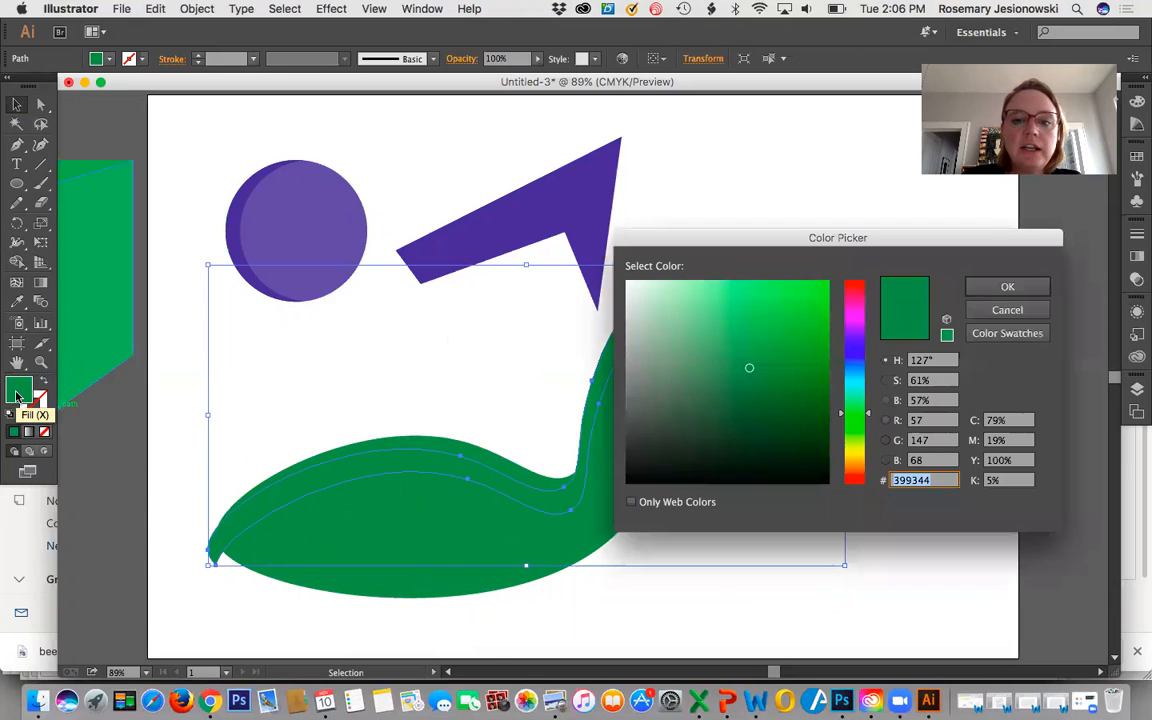
pyautogui.click(747, 392)
pyautogui.click(975, 287)
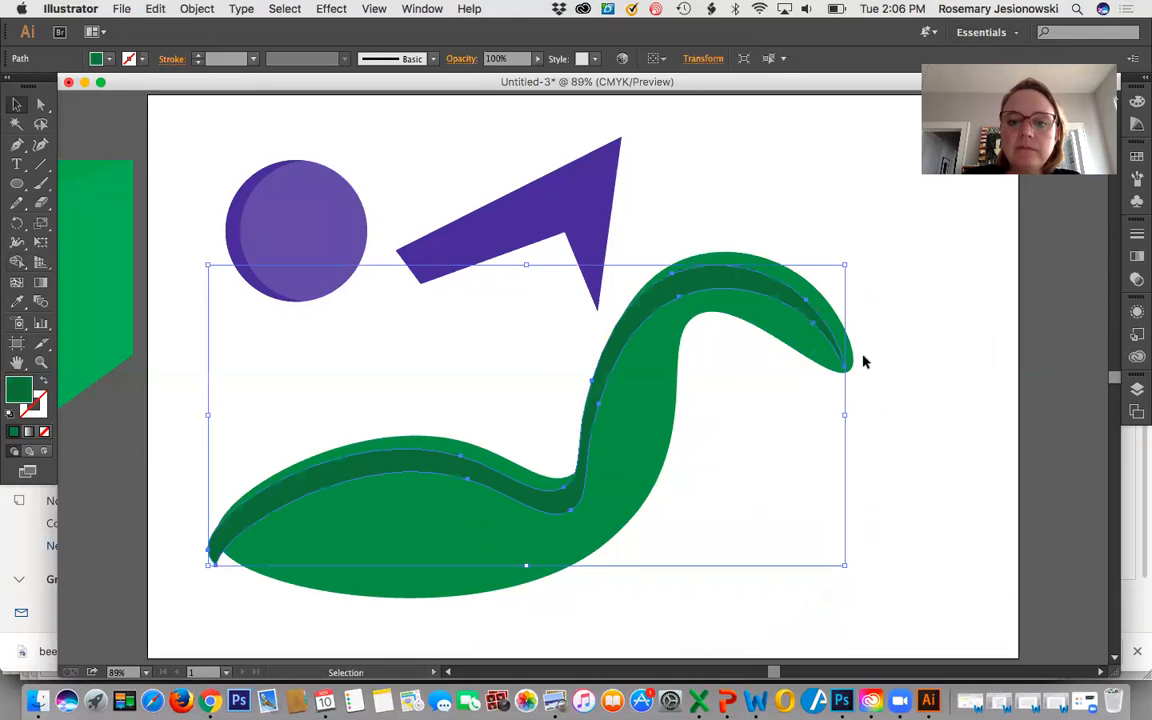
pyautogui.moveTo(586, 483); pyautogui.dragTo(587, 482)
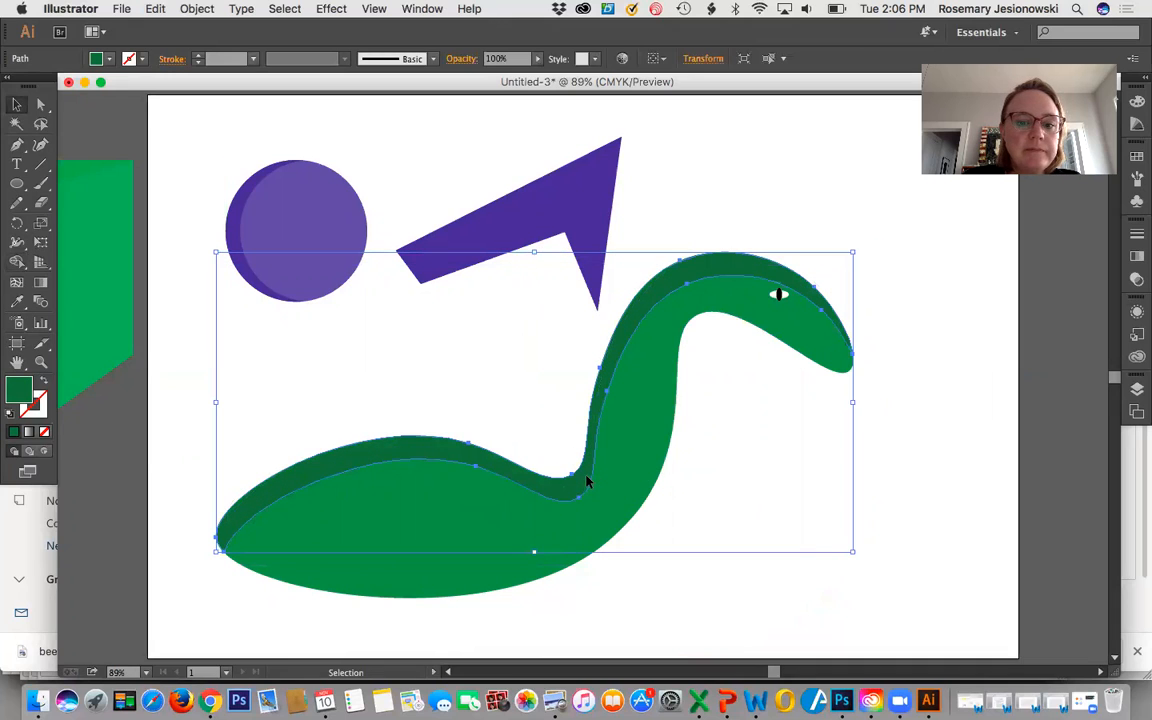
pyautogui.click(932, 490)
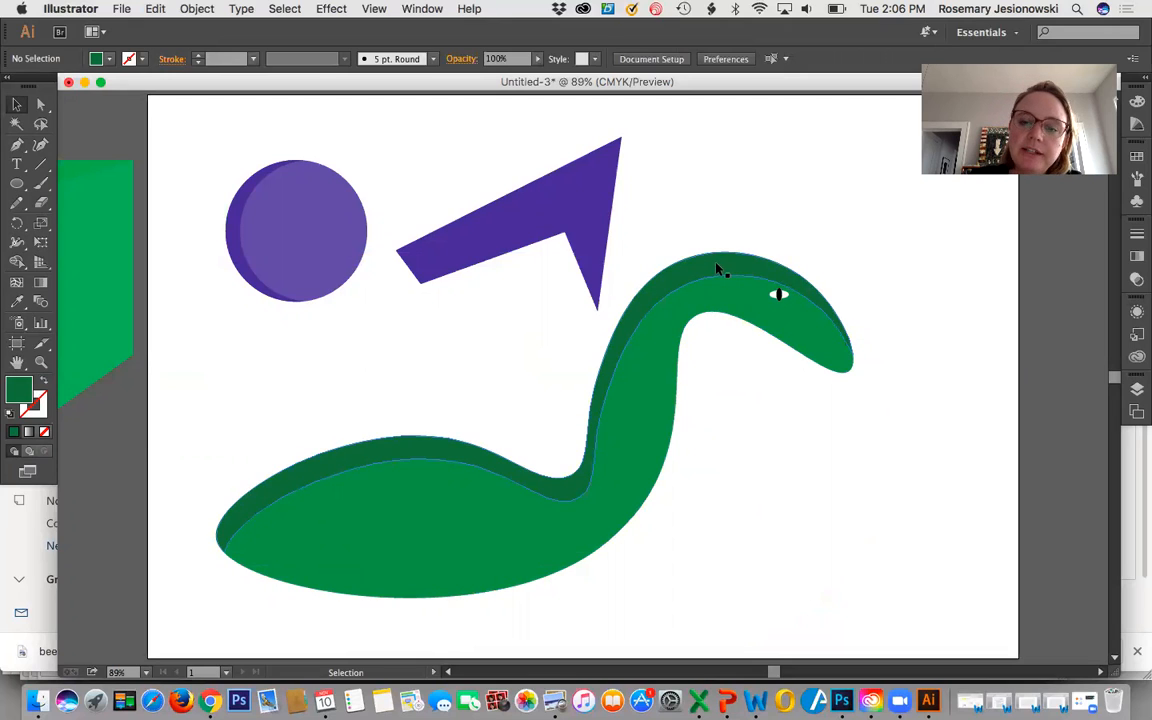
# Thin the dark green shading strip over the head with the Curvature tool, pulling its inner edge toward the outer edge.
pyautogui.click(624, 326)
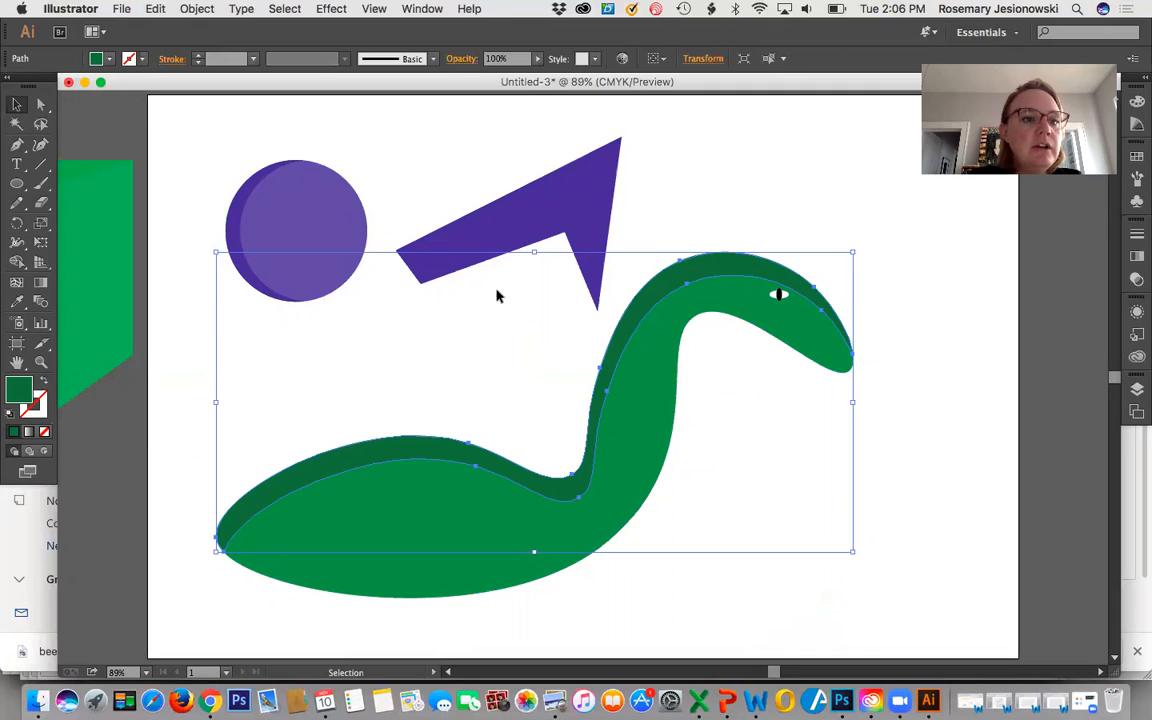
pyautogui.click(40, 147)
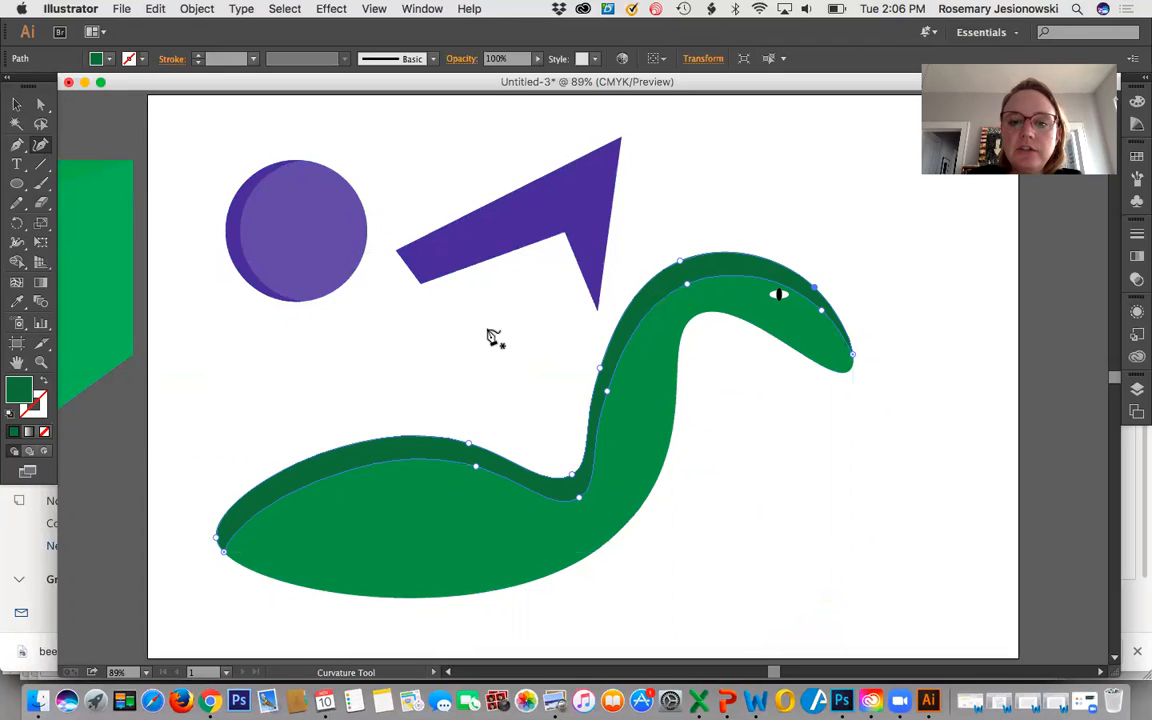
pyautogui.click(681, 272)
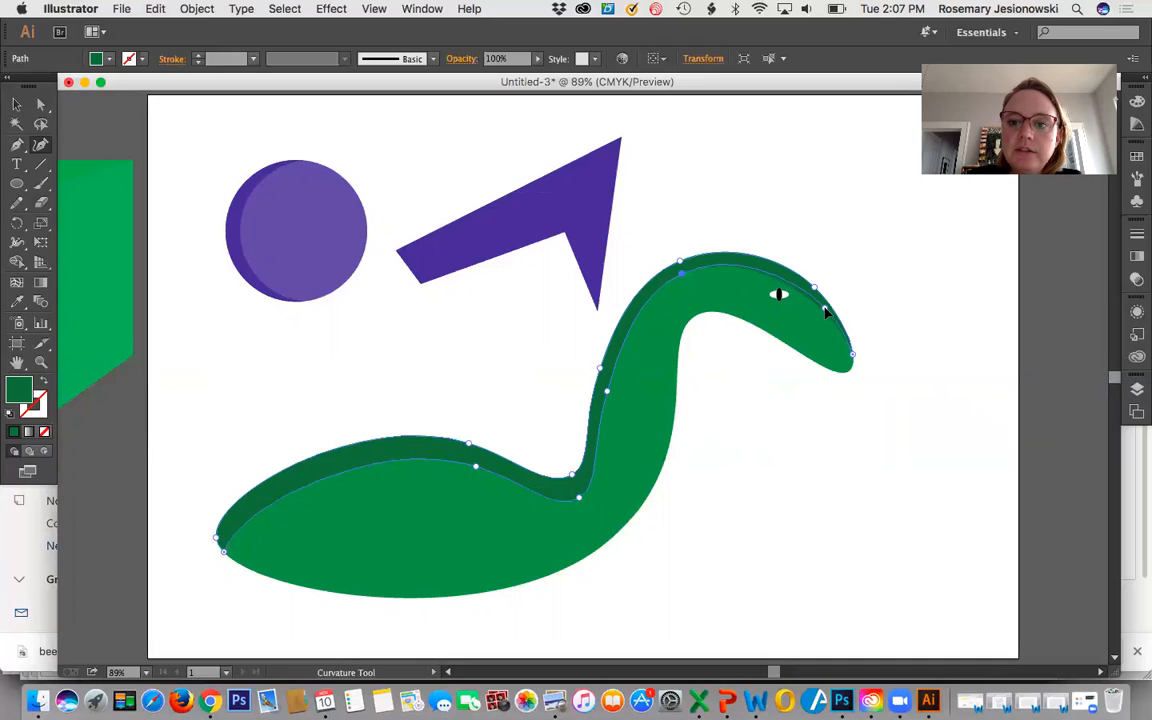
pyautogui.moveTo(826, 309); pyautogui.dragTo(826, 309)
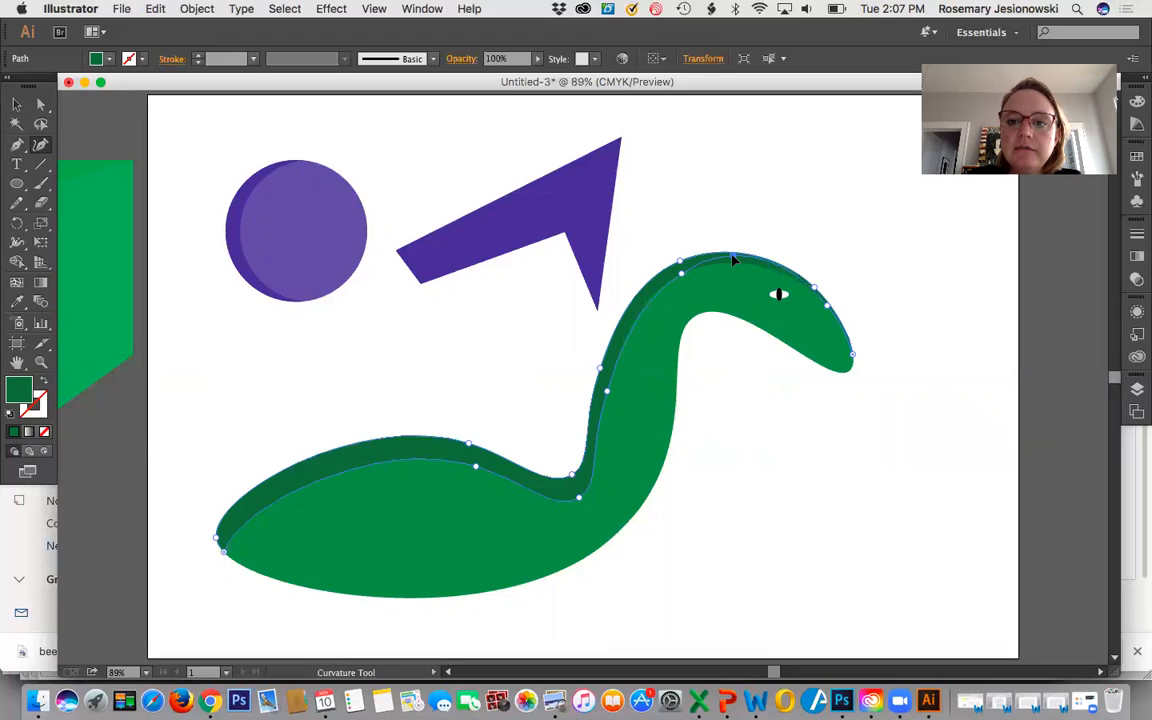
pyautogui.click(733, 257)
pyautogui.click(673, 271)
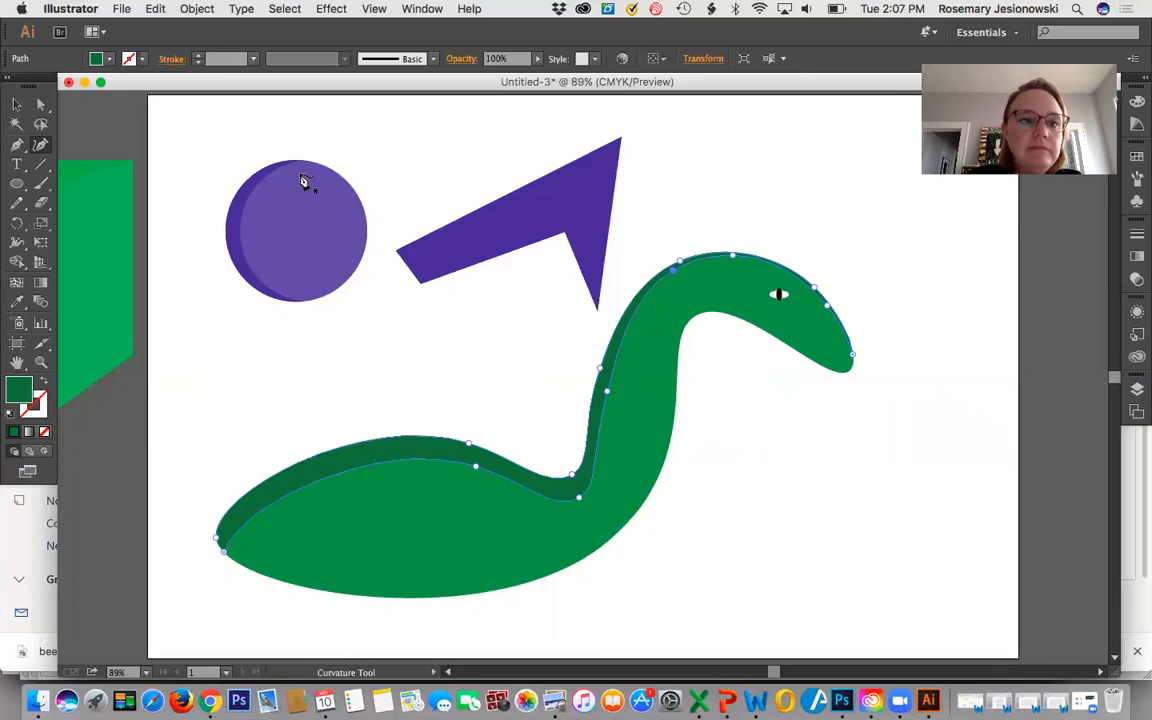
# Clear the artboard by moving the purple circle, purple arrow shape and green creature with its eye off its left side.
pyautogui.click(16, 104)
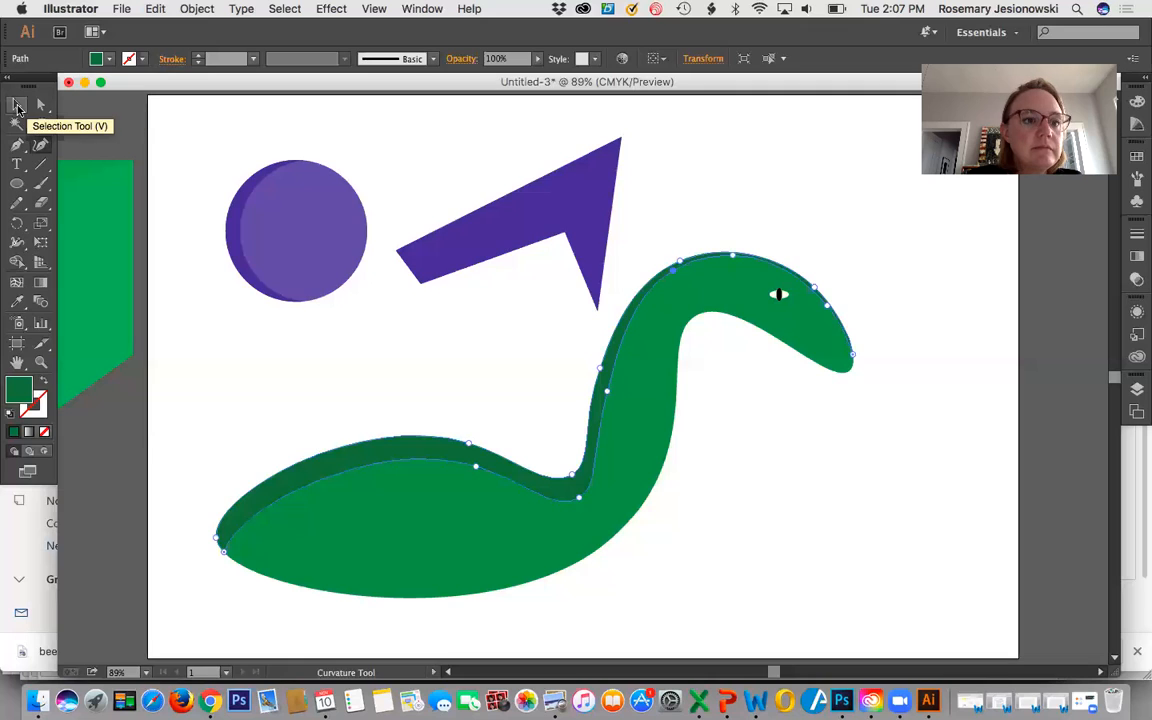
pyautogui.click(195, 288)
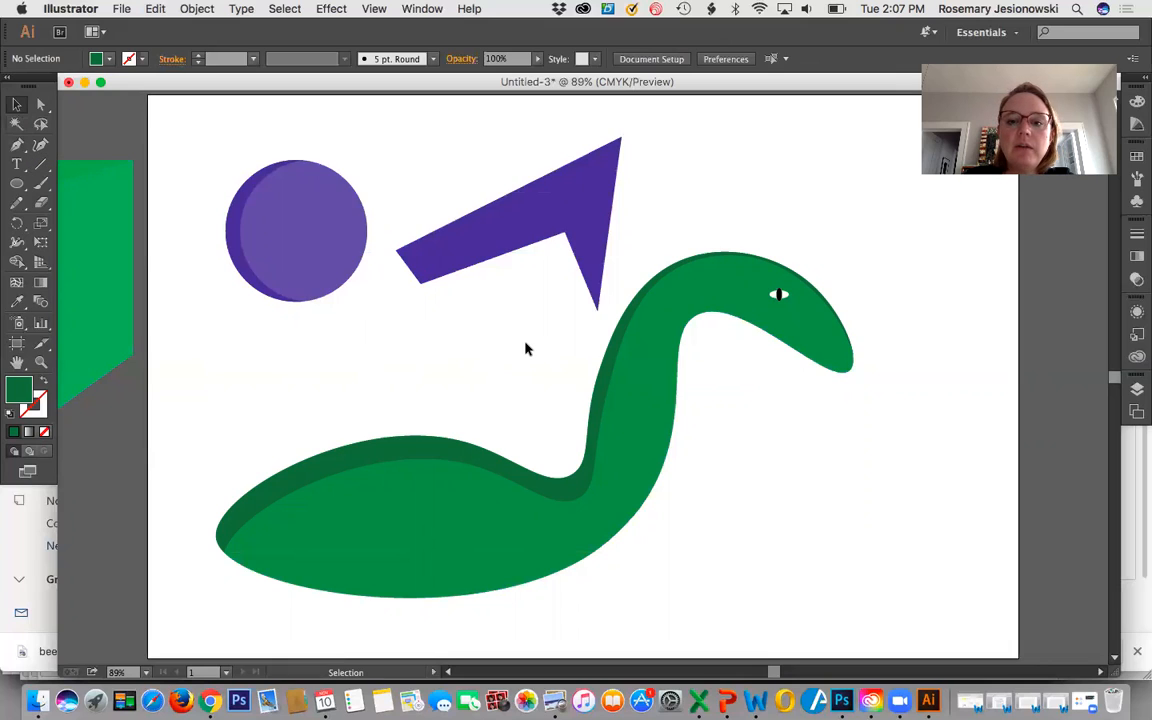
pyautogui.moveTo(437, 206); pyautogui.dragTo(620, 532)
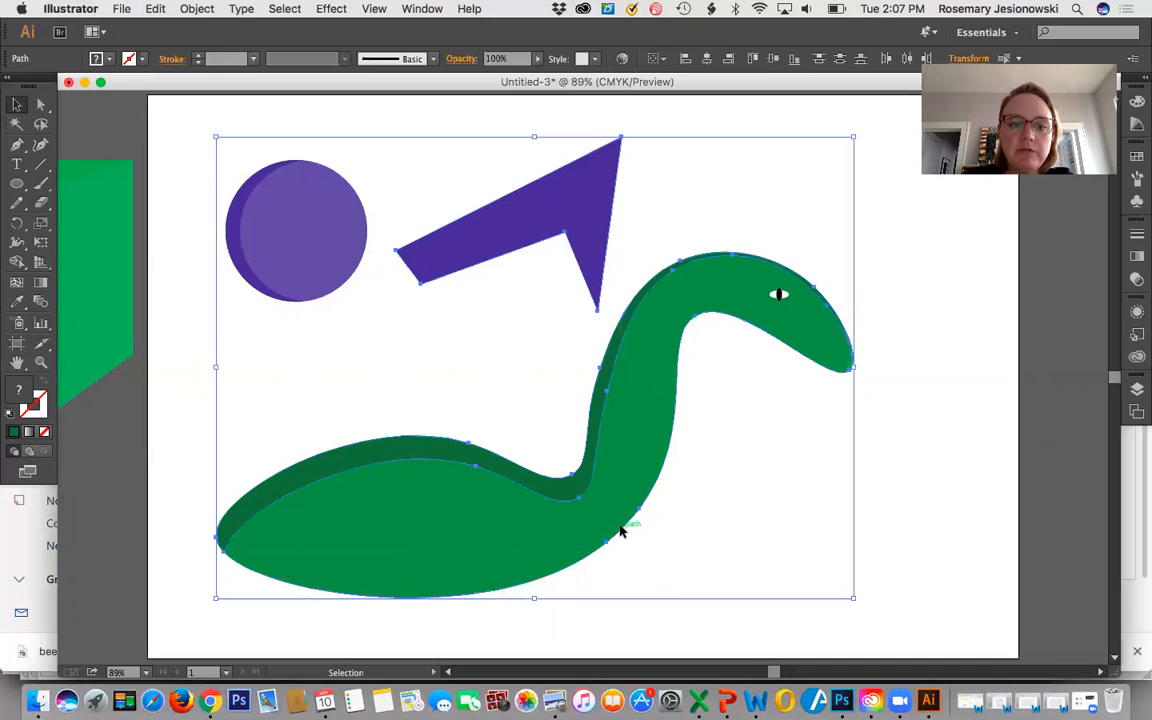
pyautogui.moveTo(437, 527); pyautogui.dragTo(114, 566)
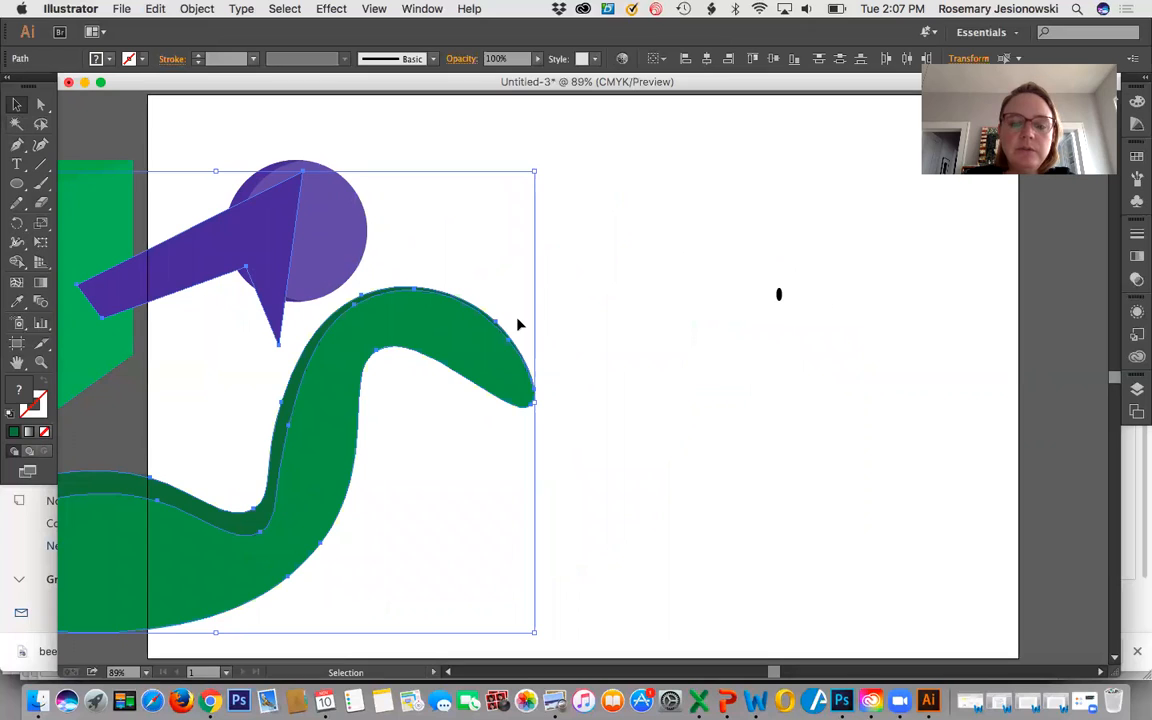
pyautogui.moveTo(776, 292); pyautogui.dragTo(438, 328)
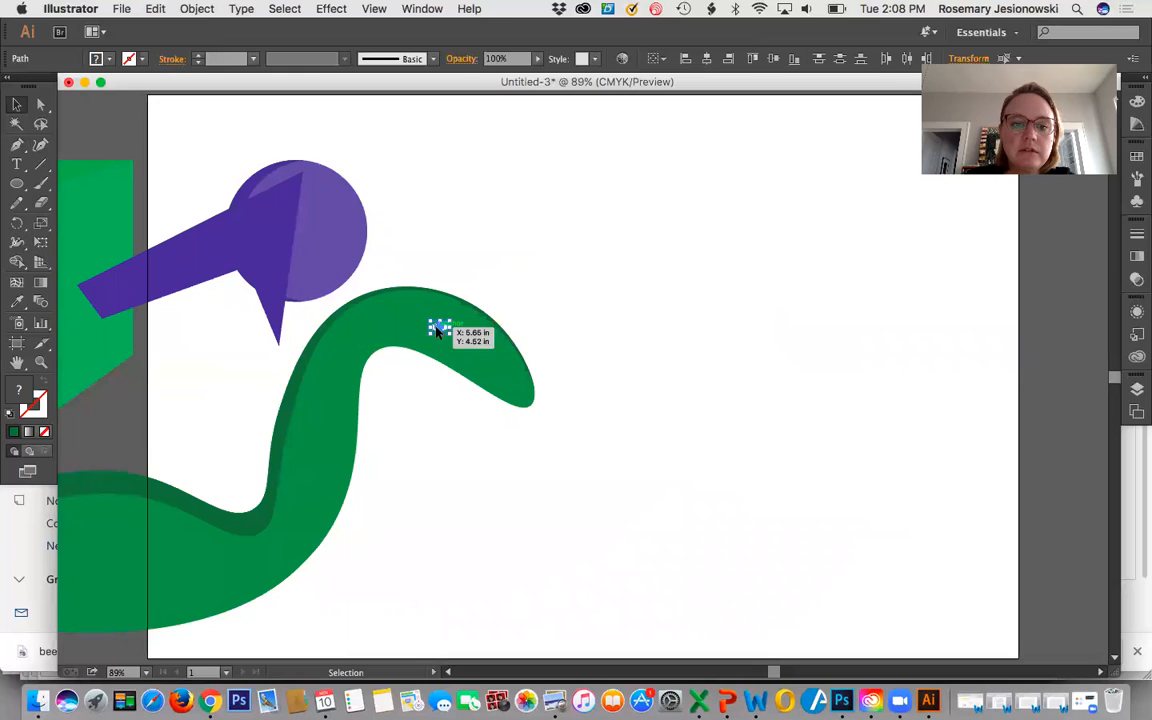
pyautogui.click(564, 298)
pyautogui.moveTo(187, 159); pyautogui.dragTo(115, 446)
pyautogui.moveTo(245, 382); pyautogui.dragTo(81, 391)
pyautogui.moveTo(404, 292); pyautogui.dragTo(76, 366)
pyautogui.click(249, 329)
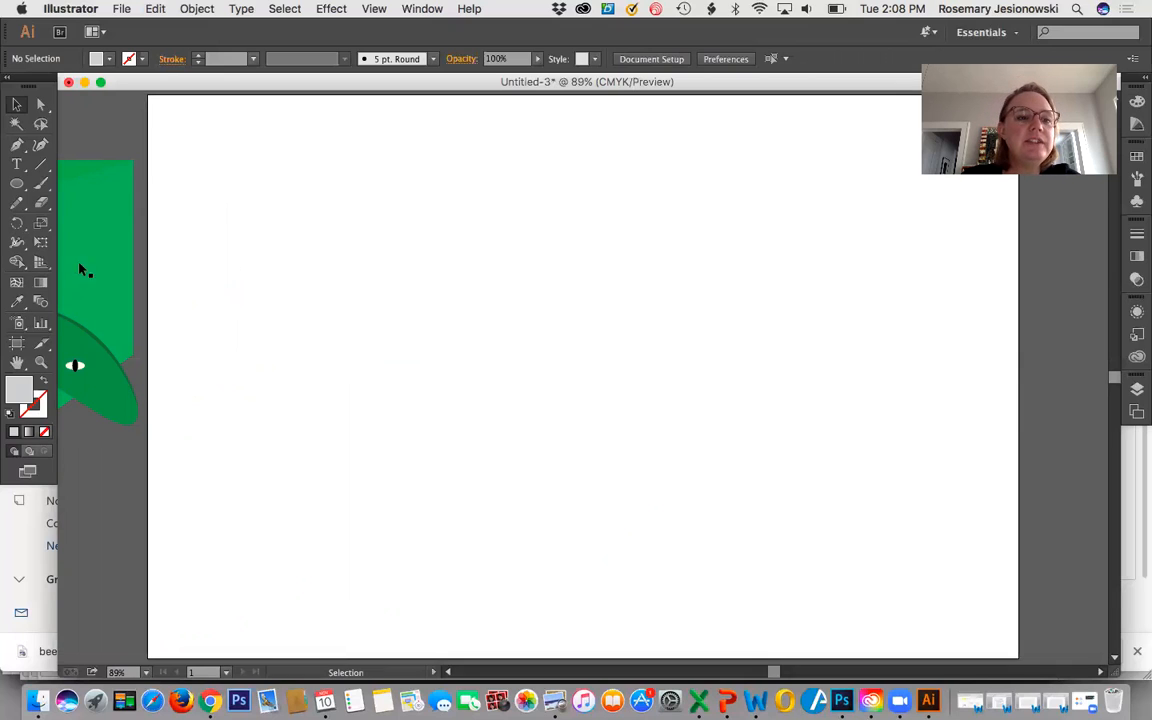
# Set the fill to bright blue #30B9EF and draw an upright rectangle about 2 by 4.4 in near the artboard's center.
pyautogui.click(17, 186)
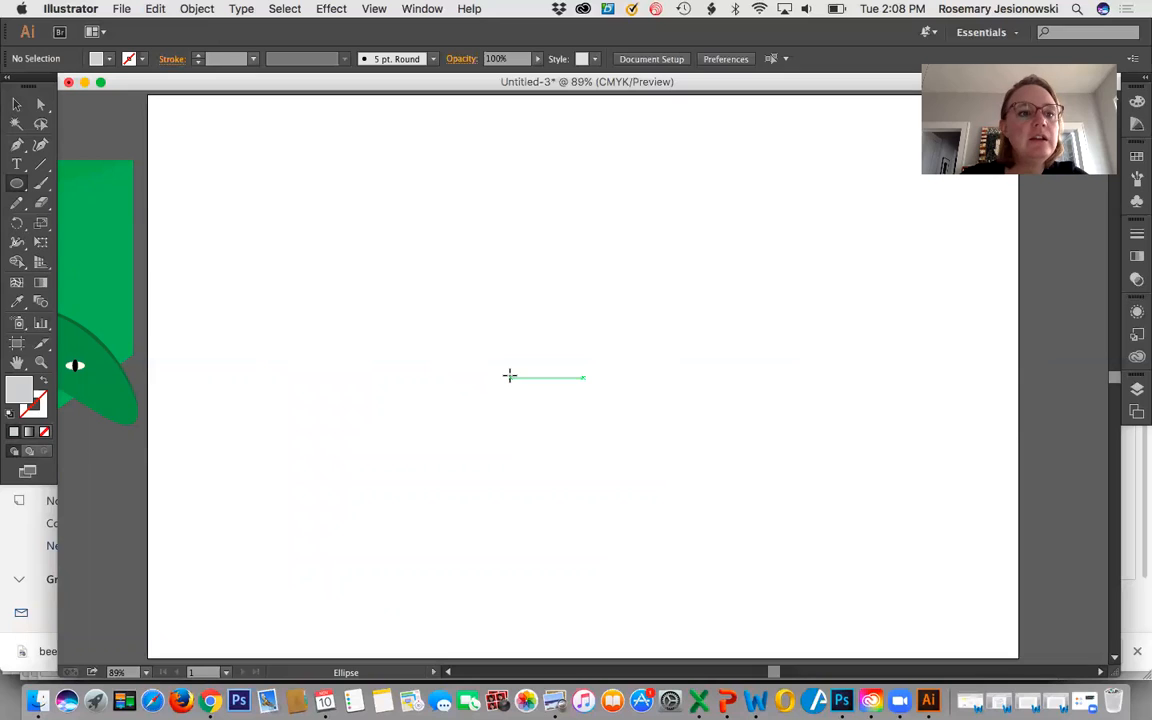
pyautogui.moveTo(15, 187); pyautogui.dragTo(77, 185)
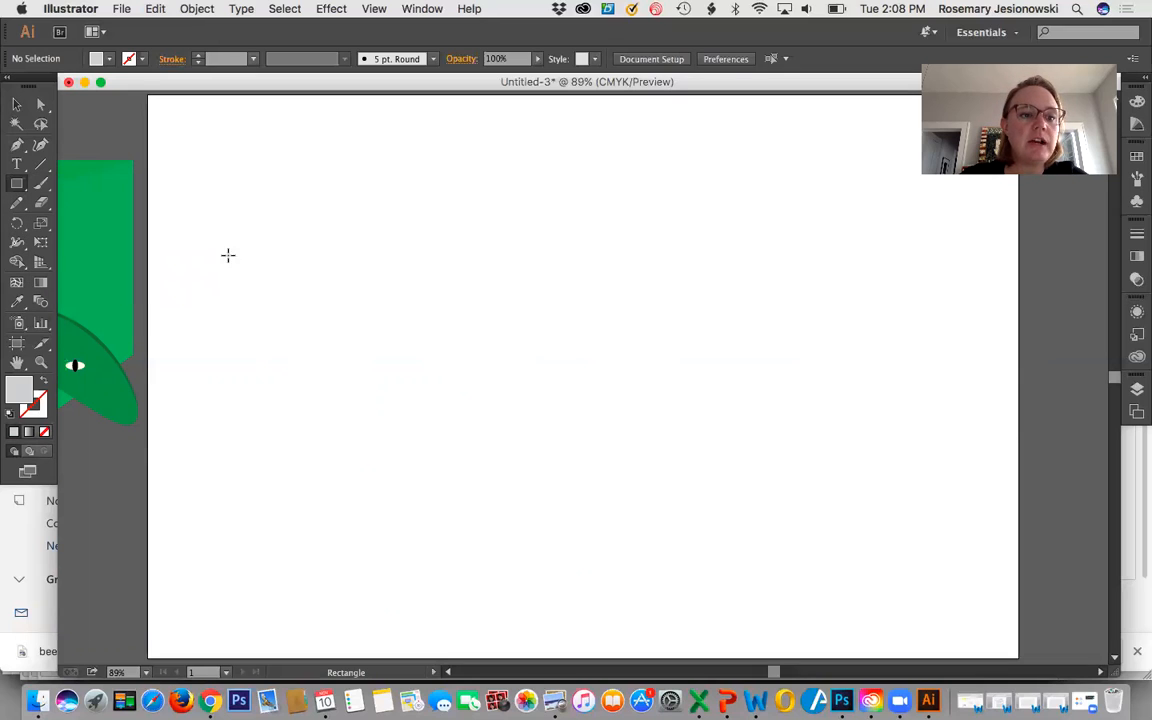
pyautogui.doubleClick(18, 392)
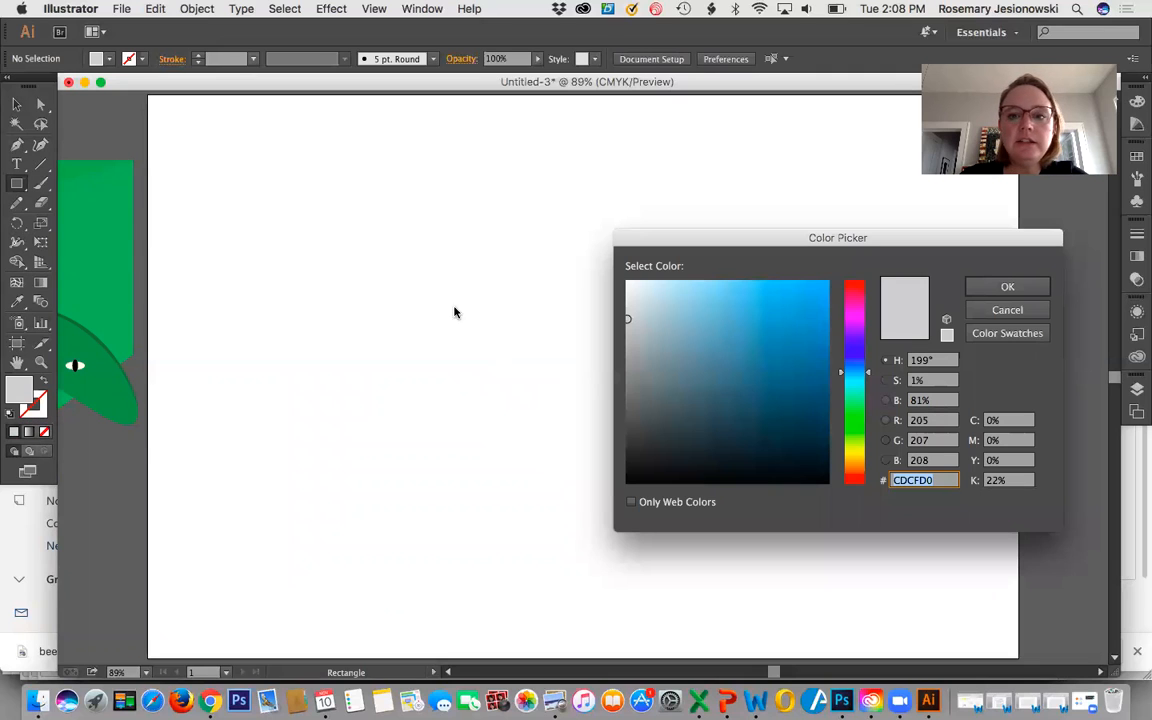
pyautogui.click(789, 293)
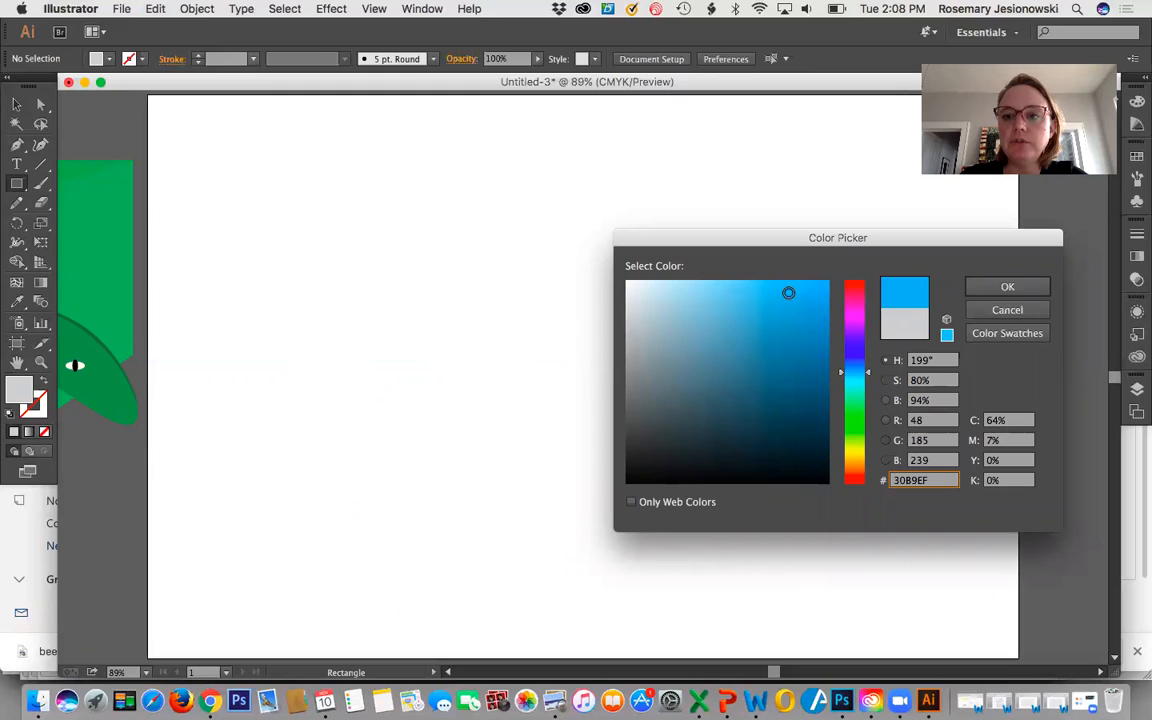
pyautogui.click(1006, 286)
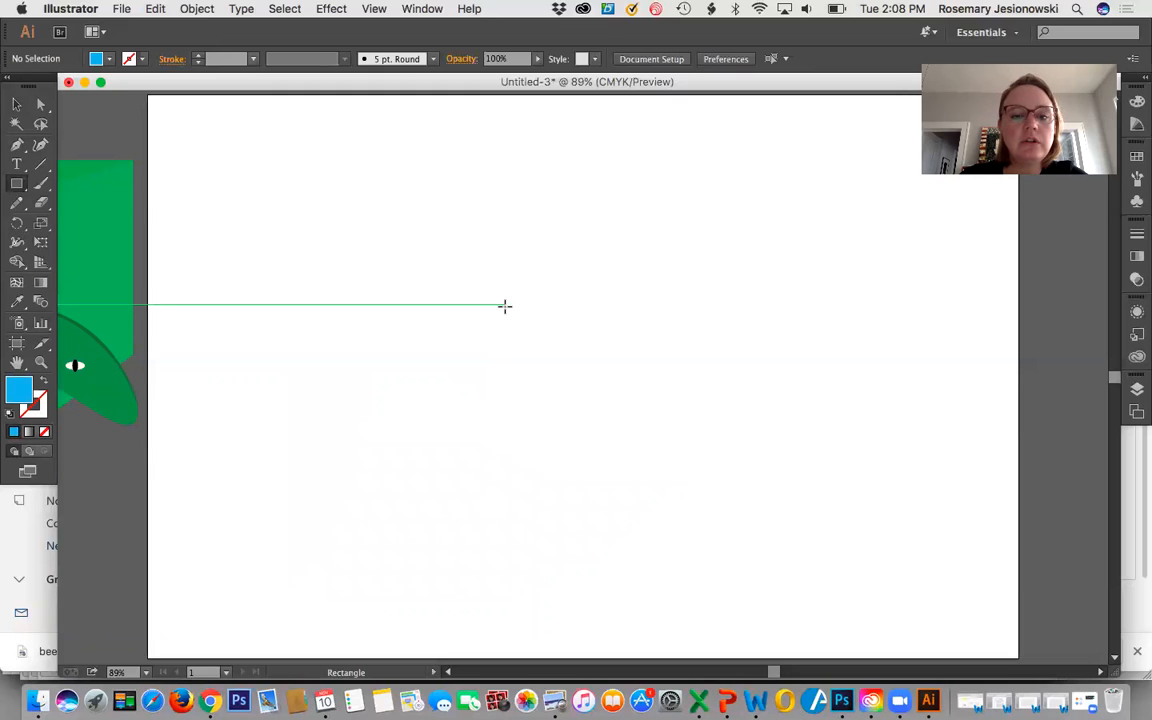
pyautogui.moveTo(505, 307); pyautogui.dragTo(607, 532)
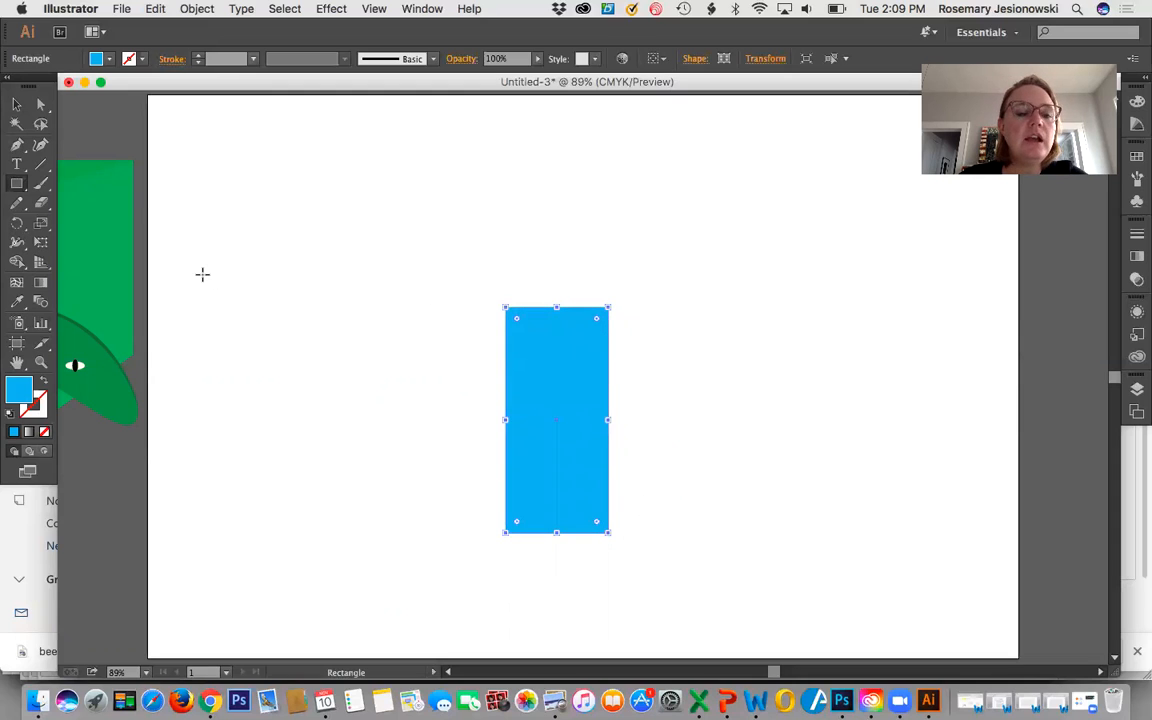
# Draw a blue circle about as tall as the rectangle and place it over the rectangle with their left edges aligned.
pyautogui.moveTo(15, 186); pyautogui.dragTo(88, 222)
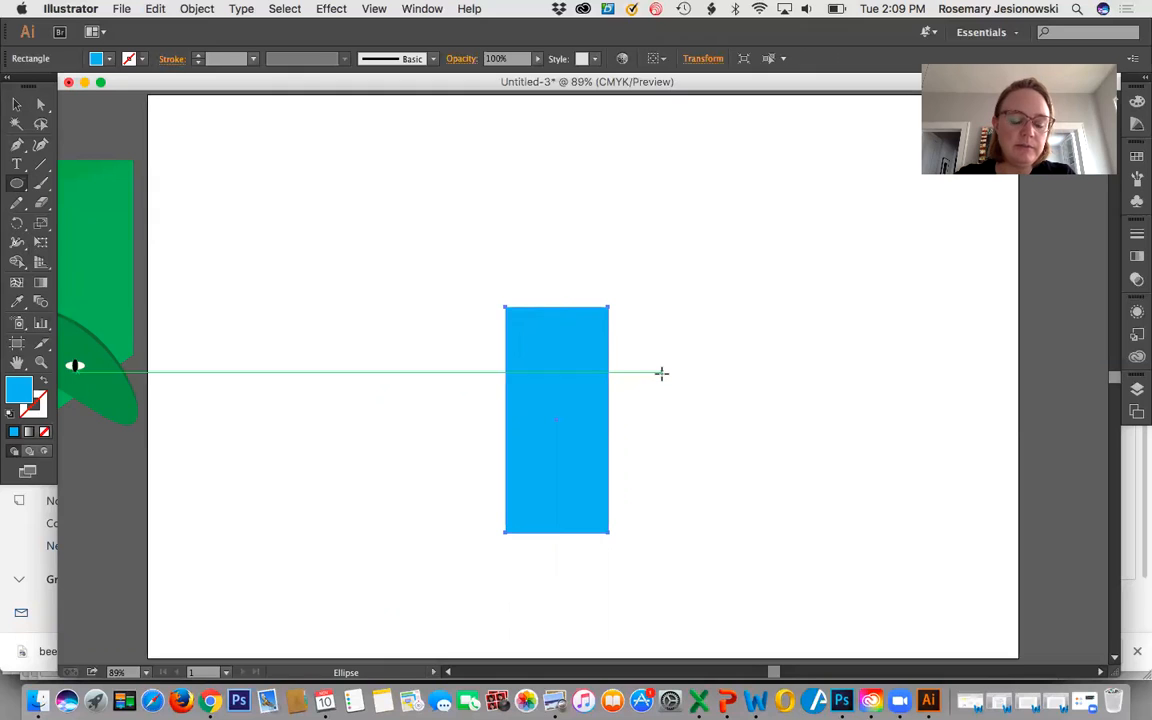
pyautogui.moveTo(661, 373); pyautogui.dragTo(885, 555)
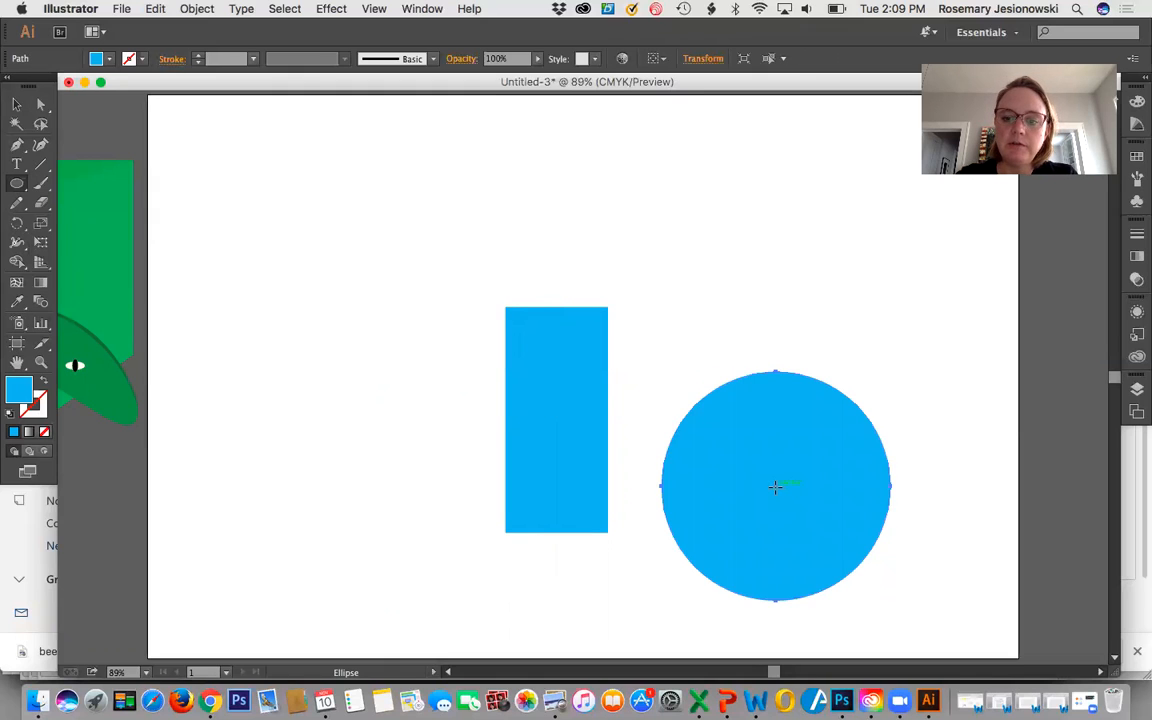
pyautogui.click(16, 104)
pyautogui.moveTo(762, 481); pyautogui.dragTo(618, 426)
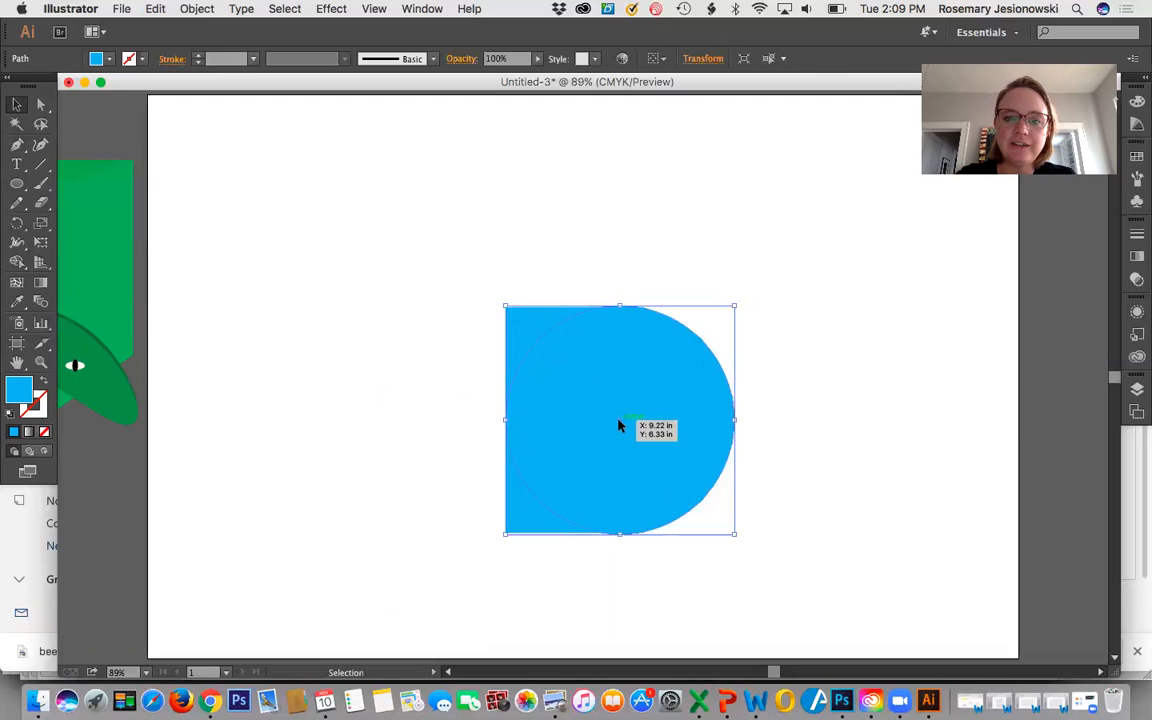
pyautogui.click(921, 400)
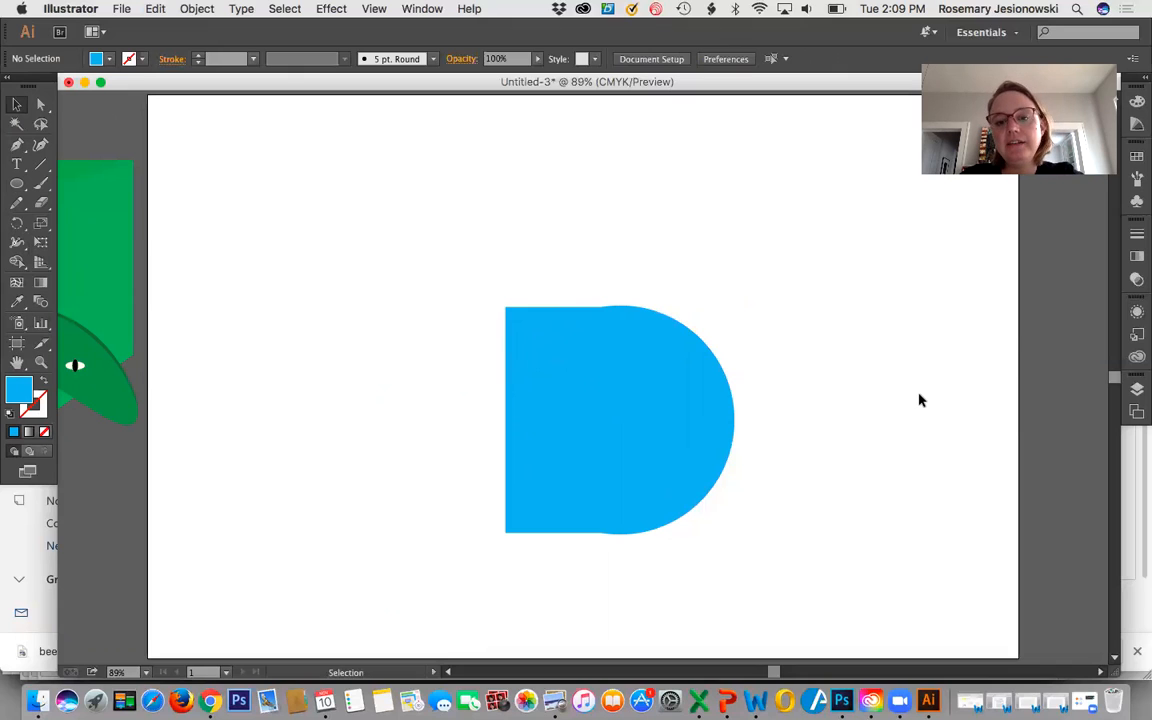
# Scale the circle down slightly to match the rectangle's height and edges, and move both shapes up and left on the artboard.
pyautogui.click(689, 429)
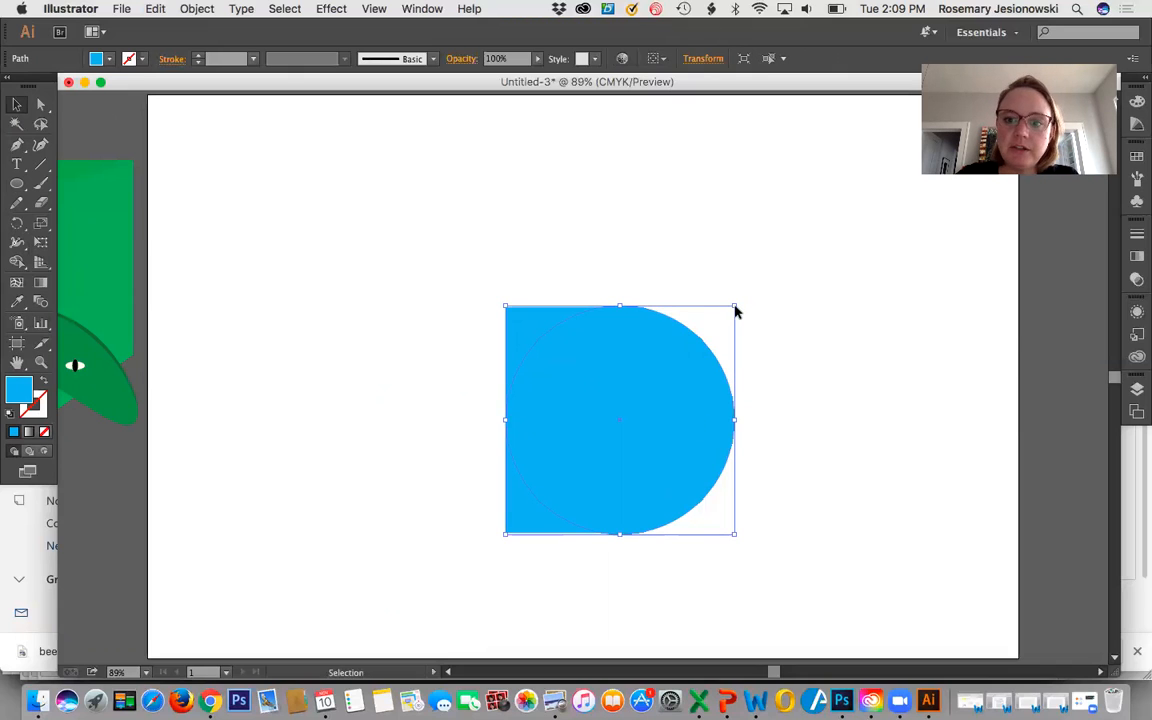
pyautogui.moveTo(734, 307); pyautogui.dragTo(730, 314)
pyautogui.click(812, 368)
pyautogui.moveTo(678, 389); pyautogui.dragTo(676, 381)
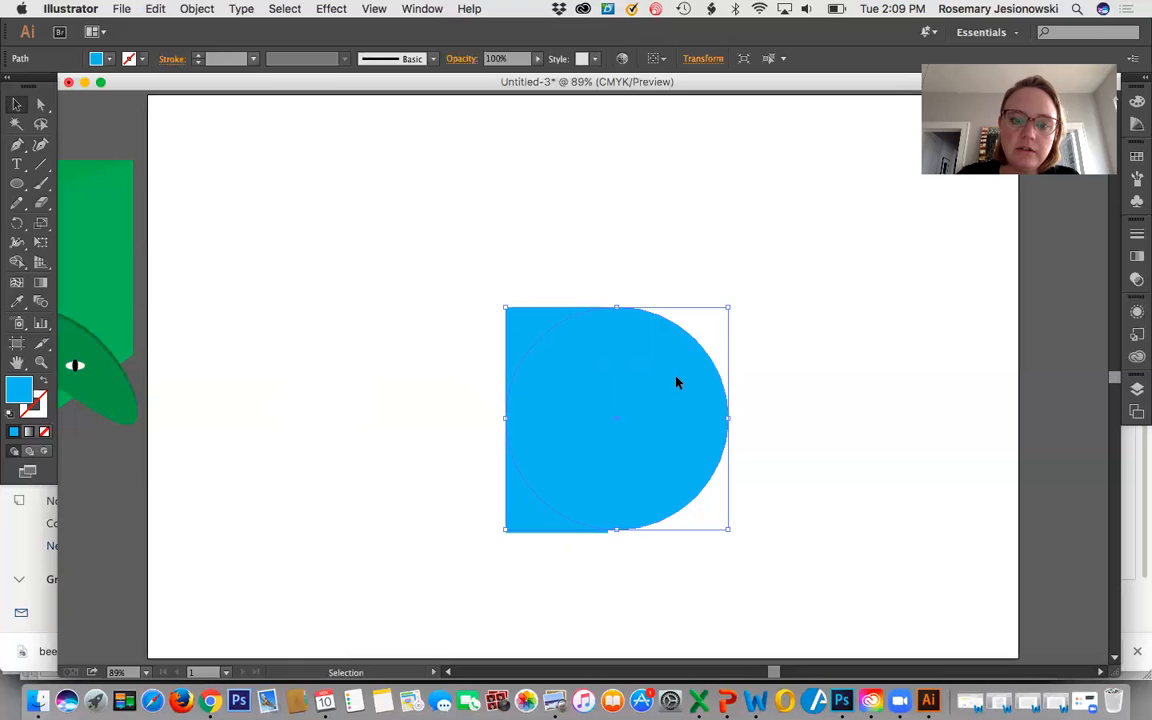
pyautogui.click(855, 433)
pyautogui.click(679, 481)
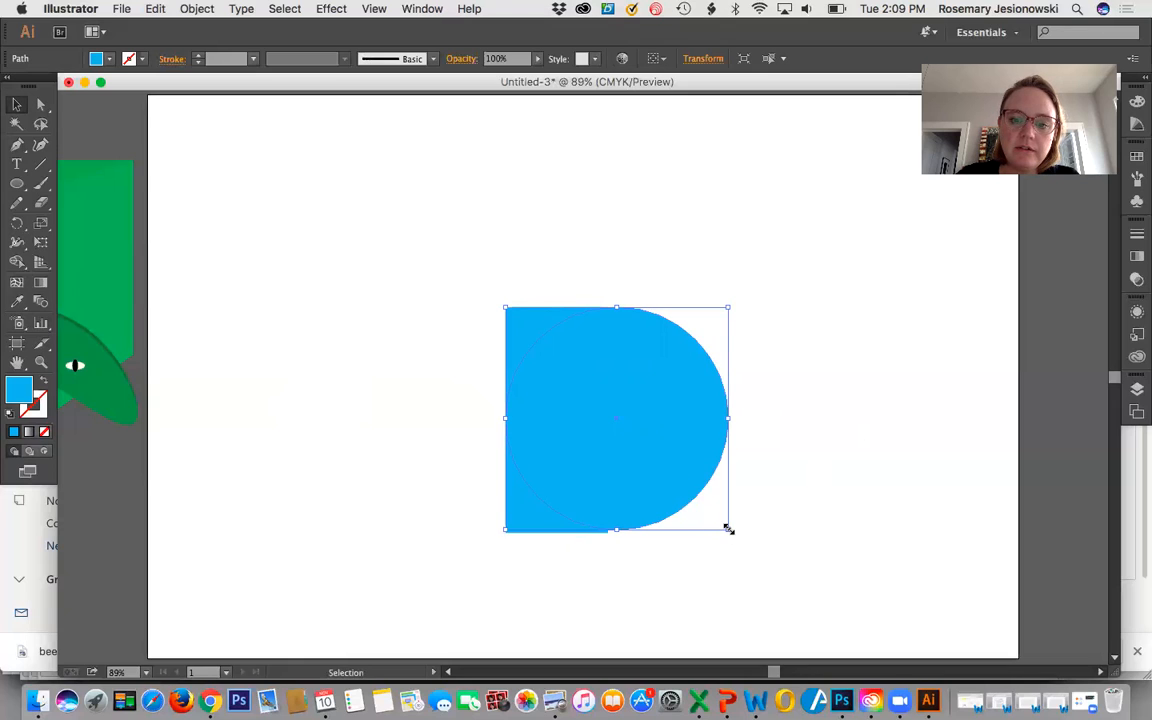
pyautogui.moveTo(729, 530); pyautogui.dragTo(735, 530)
pyautogui.click(818, 500)
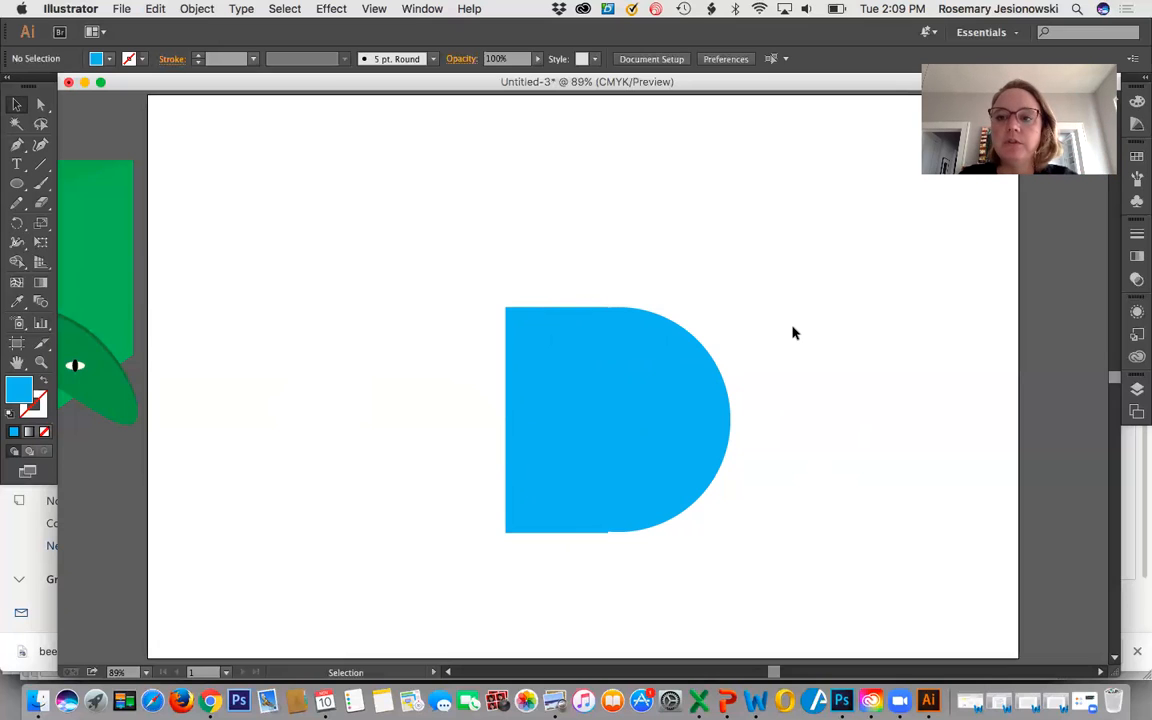
pyautogui.moveTo(544, 284); pyautogui.dragTo(513, 290)
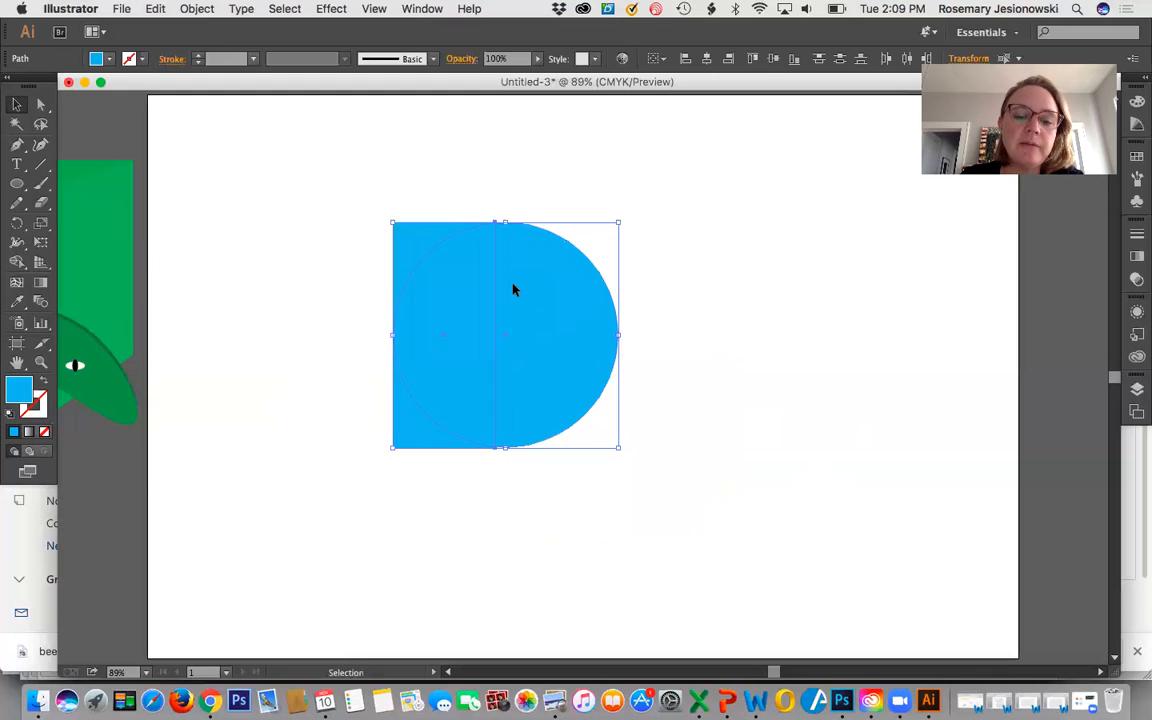
pyautogui.click(484, 484)
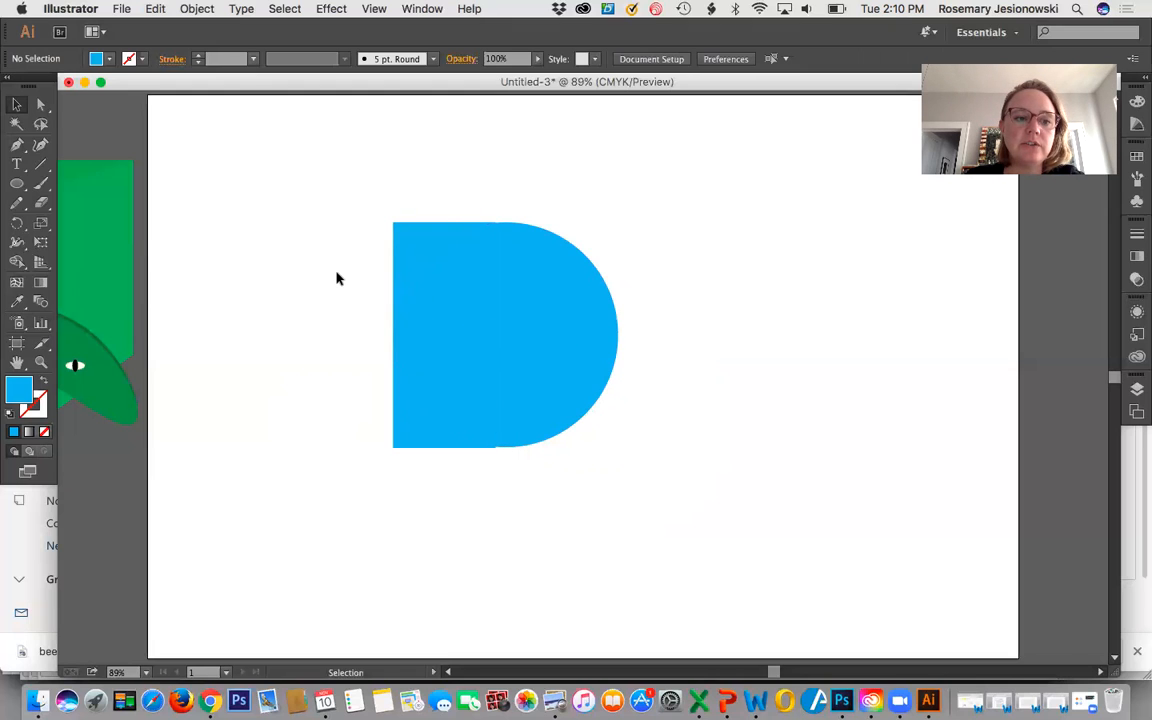
# Give the circle a pink stroke with a weight of 15 pt and deselect it.
pyautogui.click(518, 321)
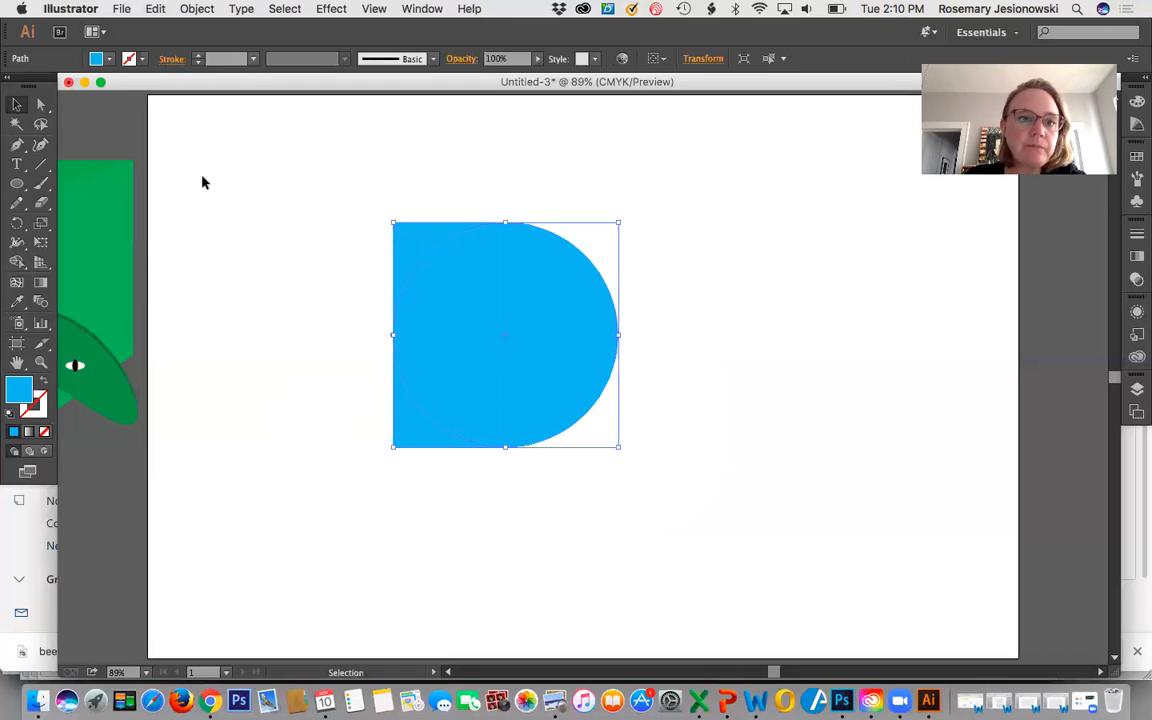
pyautogui.click(109, 58)
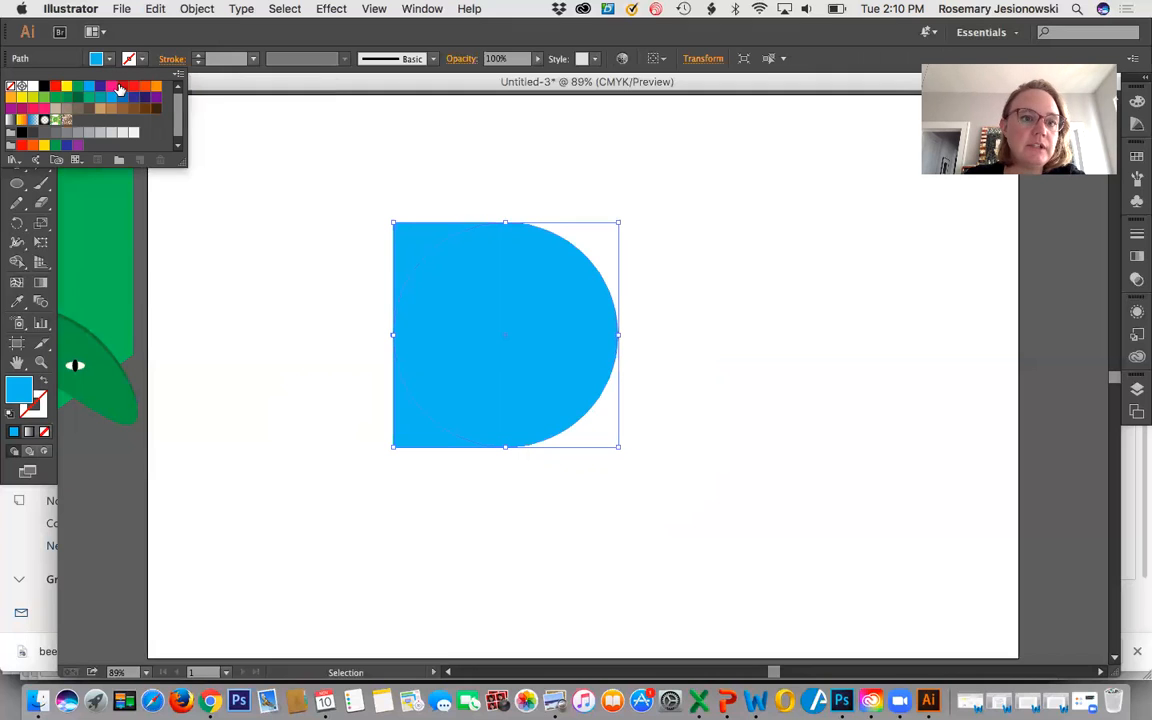
pyautogui.click(110, 88)
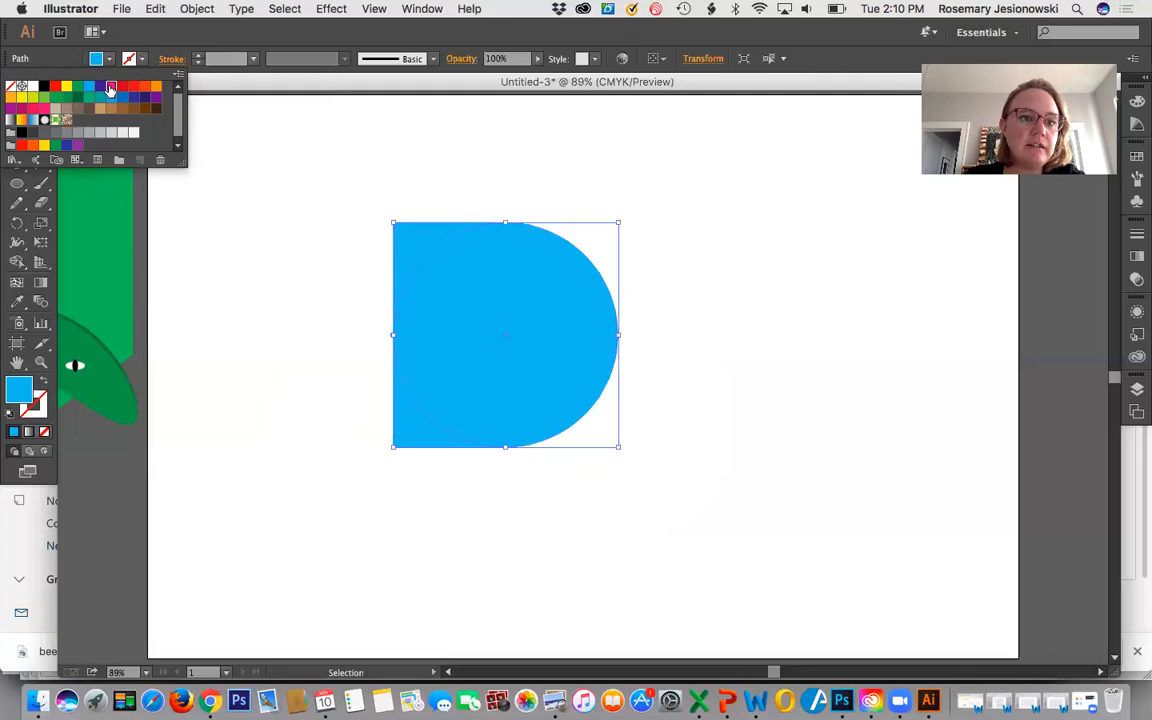
pyautogui.click(199, 58)
pyautogui.click(199, 58)
pyautogui.click(199, 58)
pyautogui.click(199, 58)
pyautogui.click(199, 58)
pyautogui.click(199, 58)
pyautogui.click(199, 58)
pyautogui.click(199, 58)
pyautogui.click(199, 58)
pyautogui.click(199, 58)
pyautogui.click(213, 270)
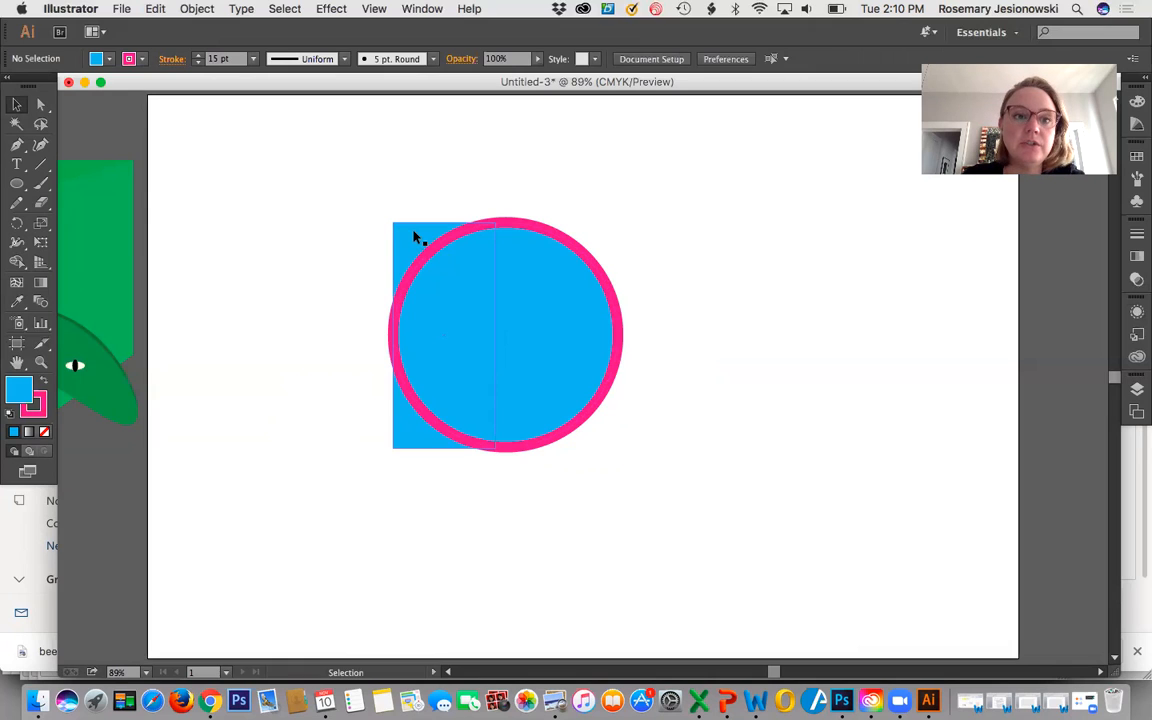
# Give the rectangle a matching pink 15 pt stroke and deselect it.
pyautogui.click(413, 234)
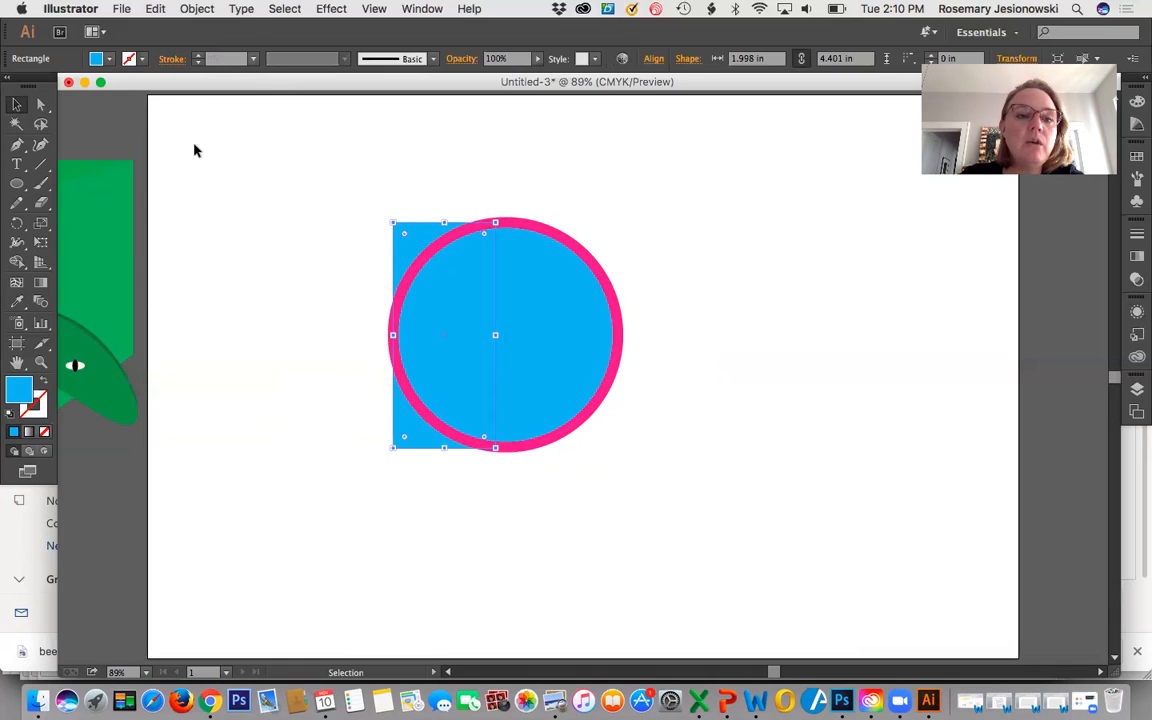
pyautogui.click(253, 60)
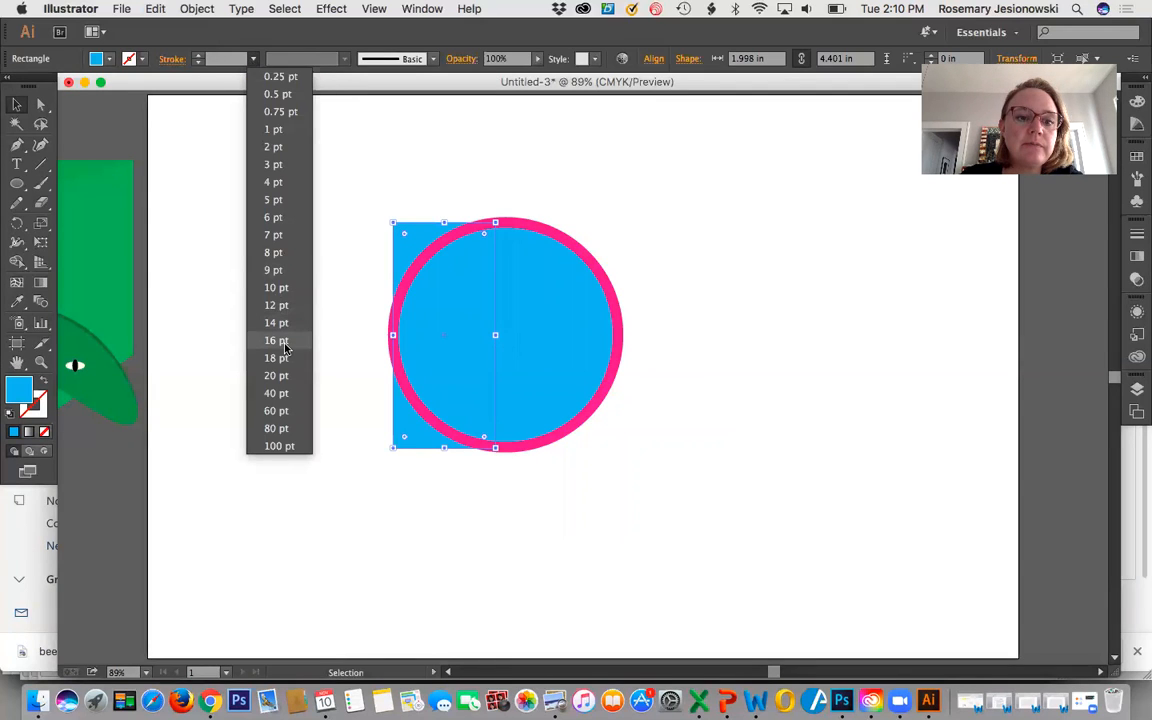
pyautogui.click(222, 58)
pyautogui.write('15')
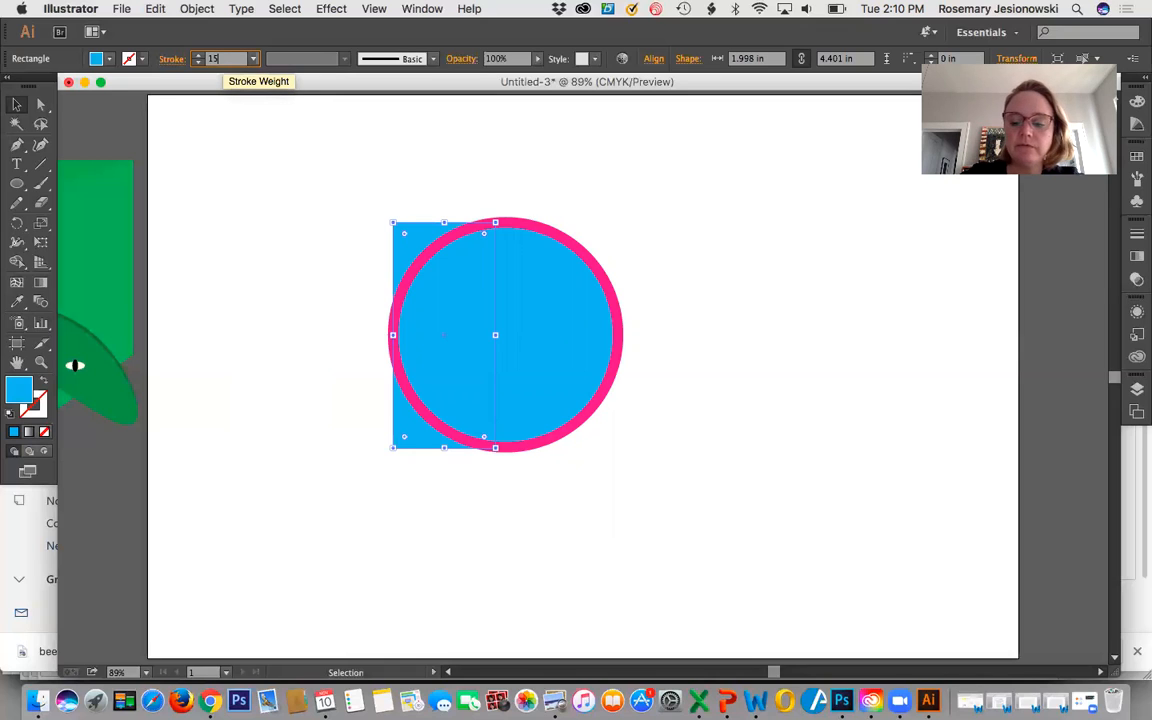
pyautogui.press('Return')
pyautogui.click(270, 278)
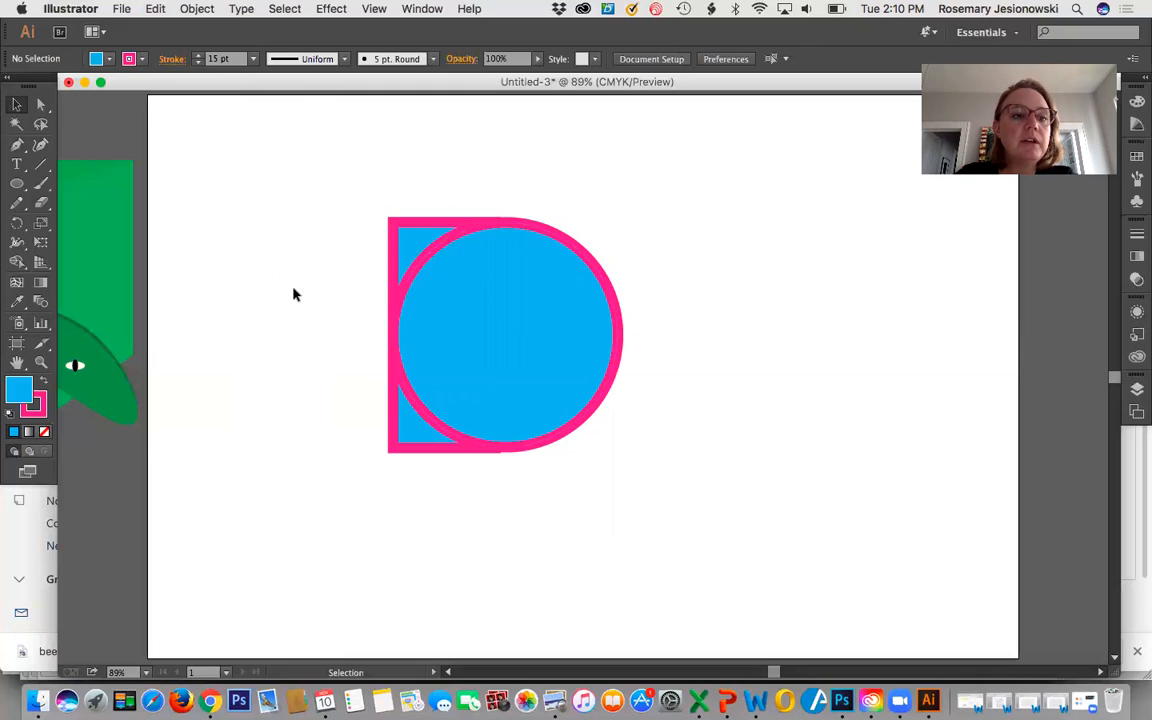
# Merge the circle, the rectangle and its two leftover corner areas into a single D shape with the Shape Builder.
pyautogui.click(18, 263)
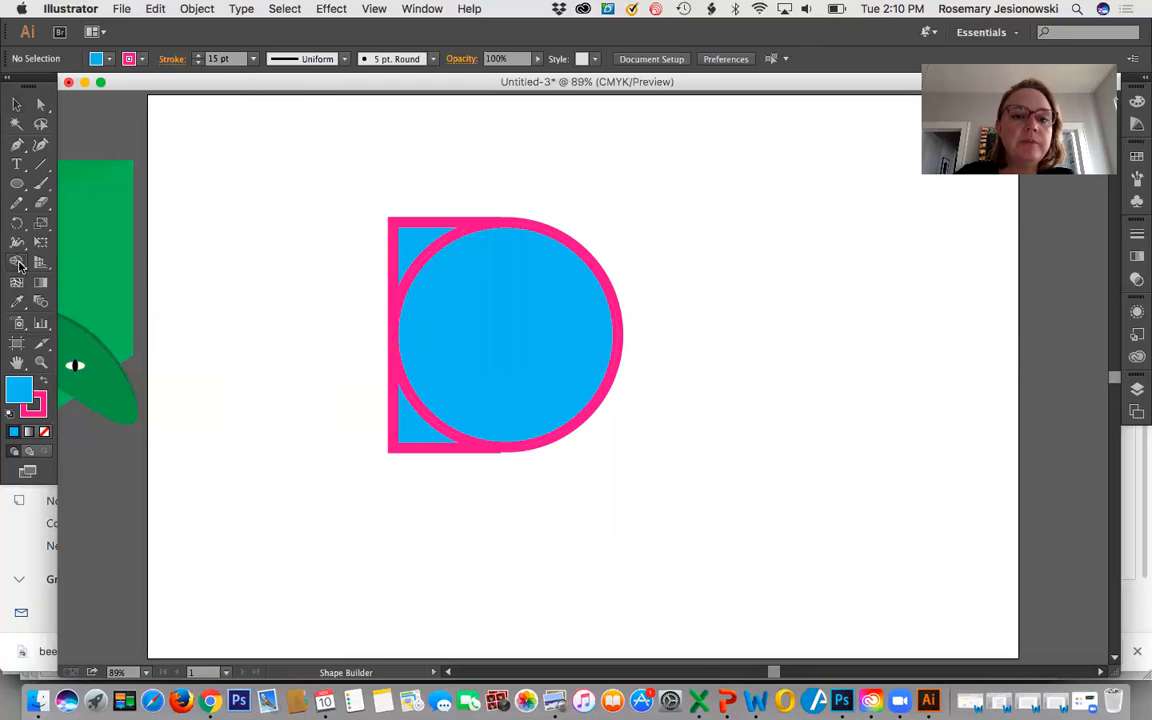
pyautogui.click(16, 104)
pyautogui.moveTo(355, 170); pyautogui.dragTo(488, 326)
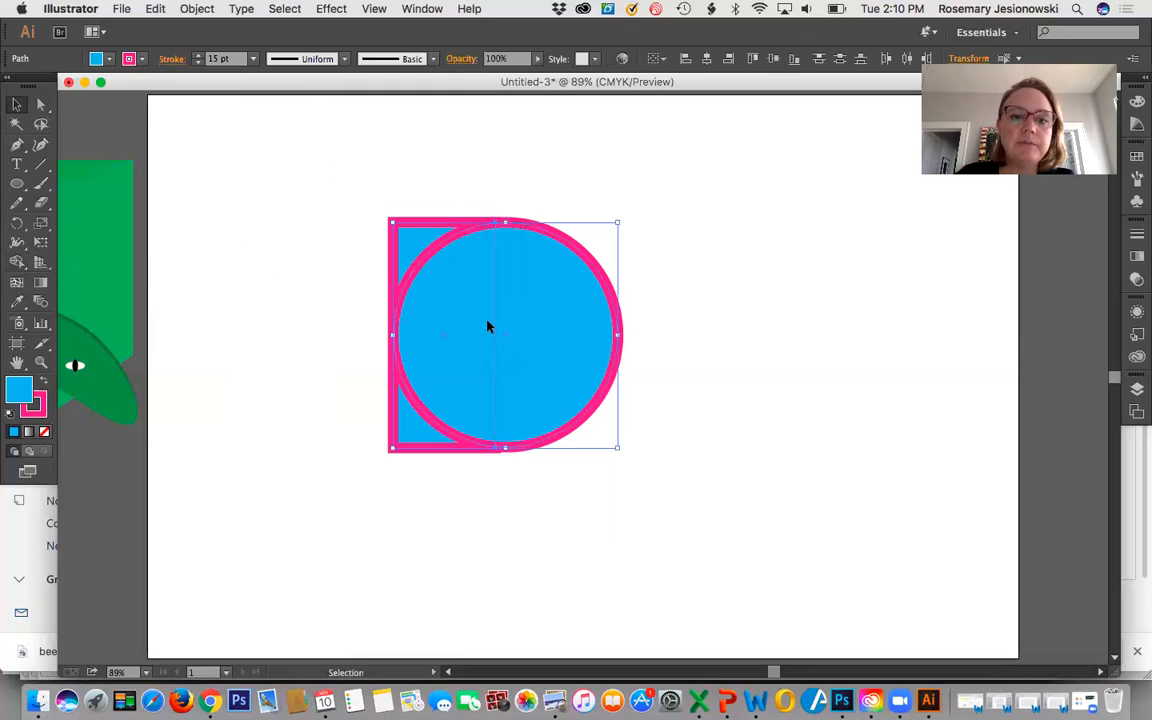
pyautogui.click(17, 264)
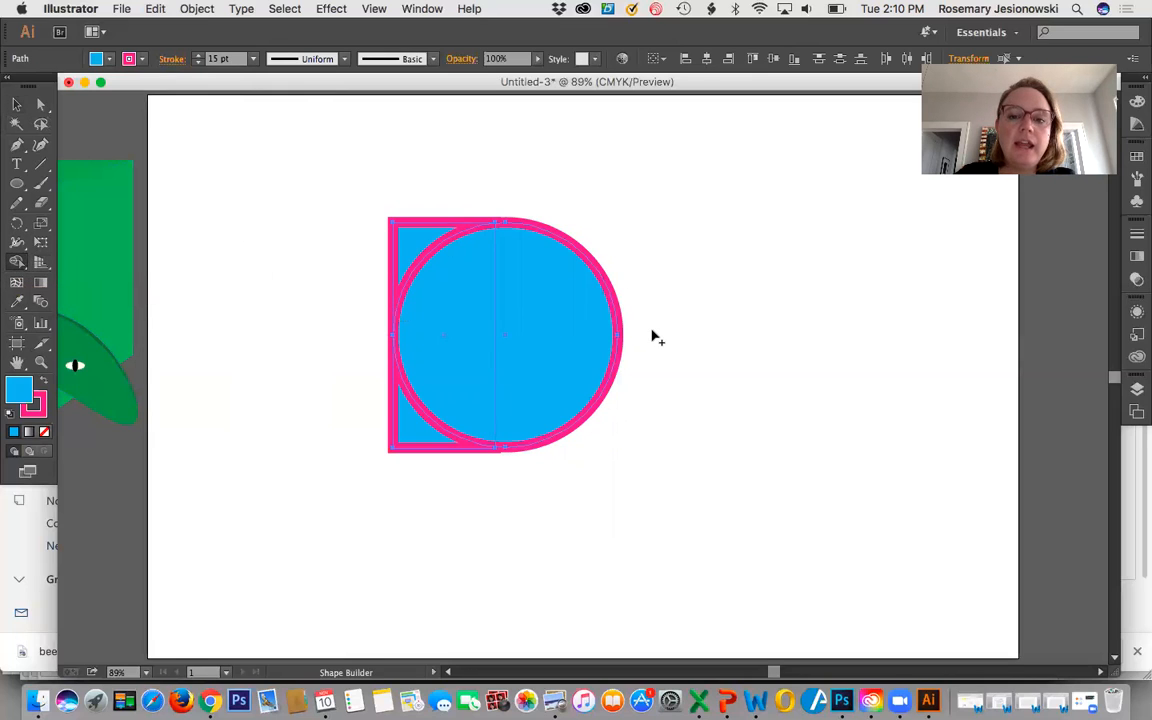
pyautogui.moveTo(646, 332); pyautogui.dragTo(465, 336)
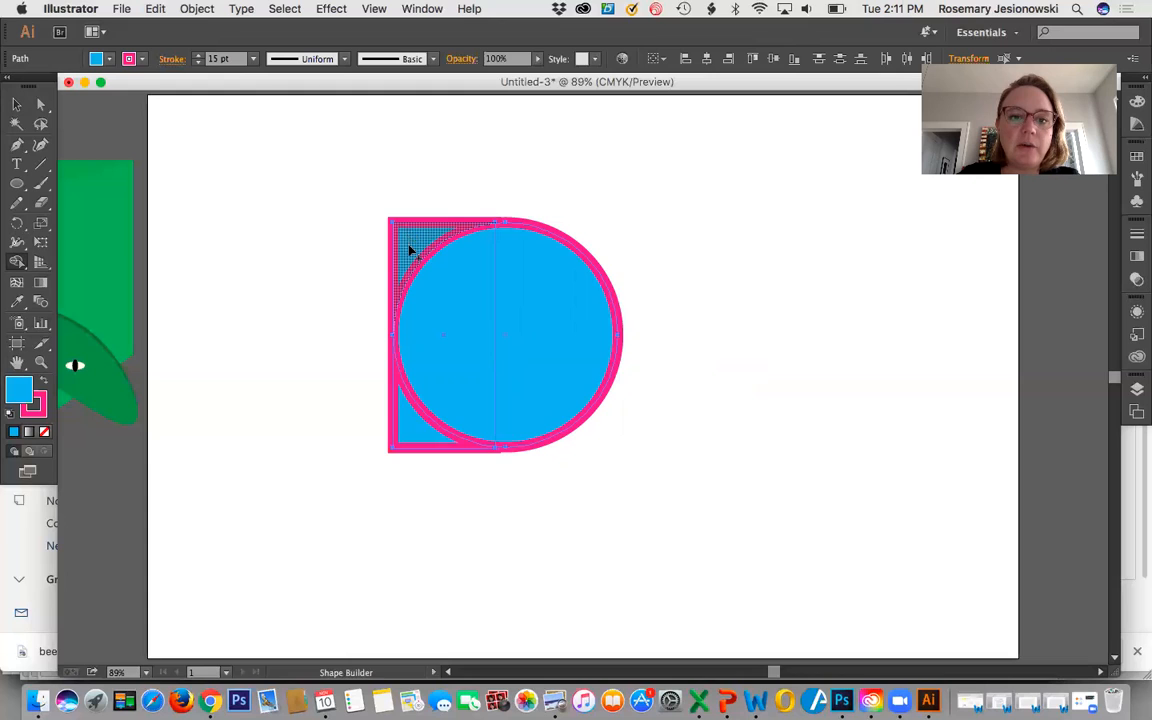
pyautogui.moveTo(593, 464)
pyautogui.mouseDown()
pyautogui.moveTo(429, 291)
pyautogui.moveTo(410, 245)
pyautogui.mouseUp()
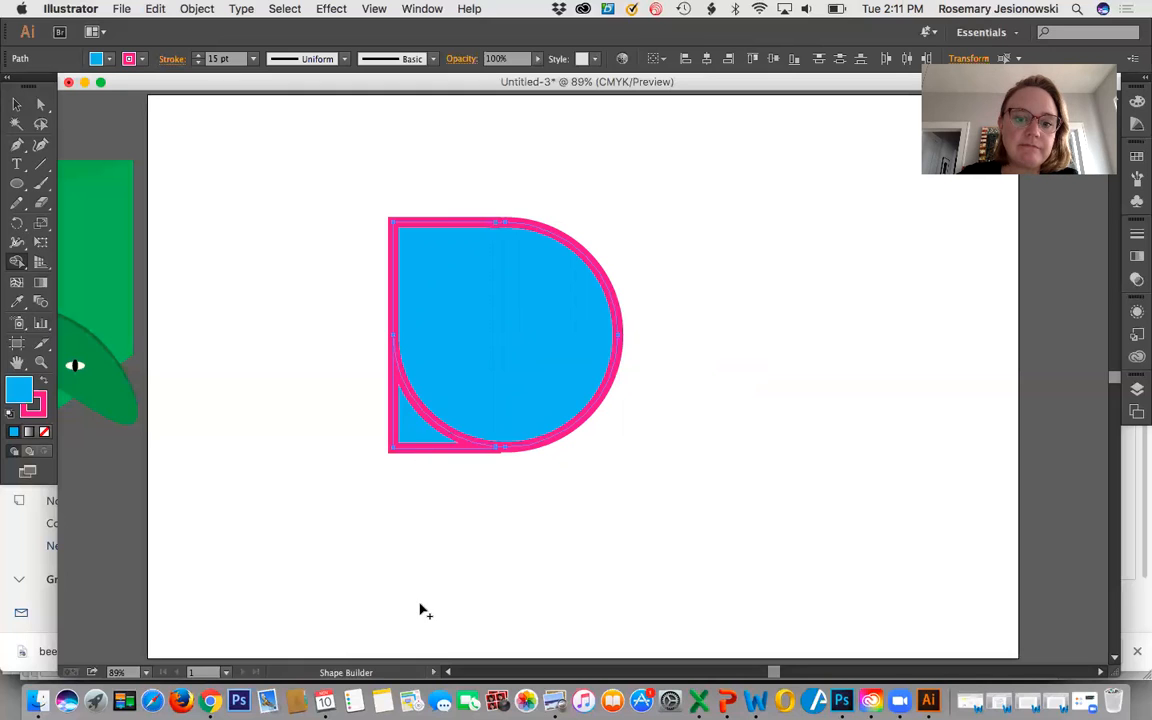
pyautogui.moveTo(386, 476); pyautogui.dragTo(455, 402)
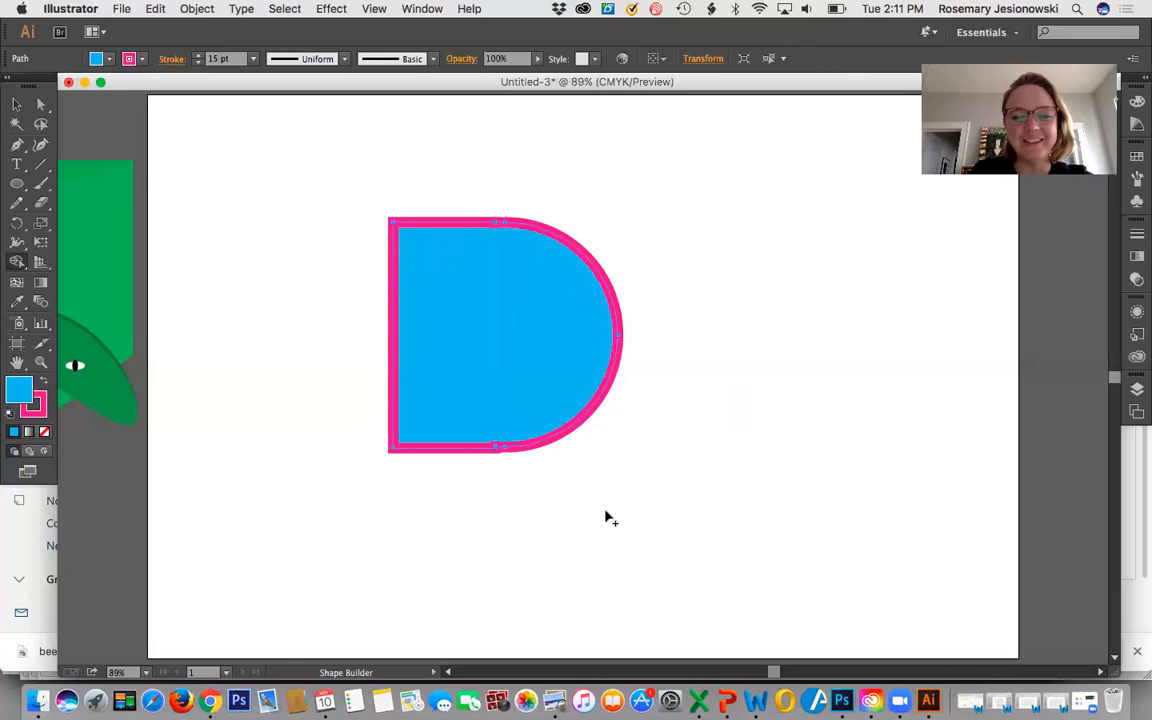
# Move the merged D shape down and right on the artboard, and enlarge it, stretching its width more than its height.
pyautogui.click(16, 104)
pyautogui.click(267, 265)
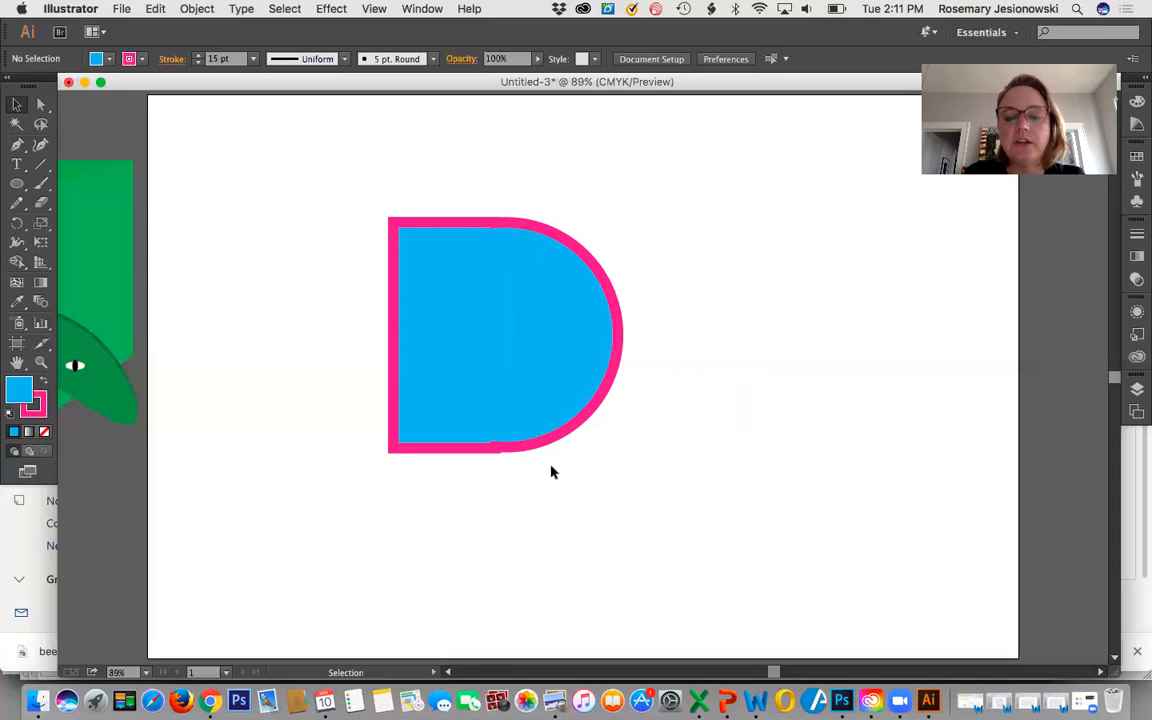
pyautogui.click(556, 395)
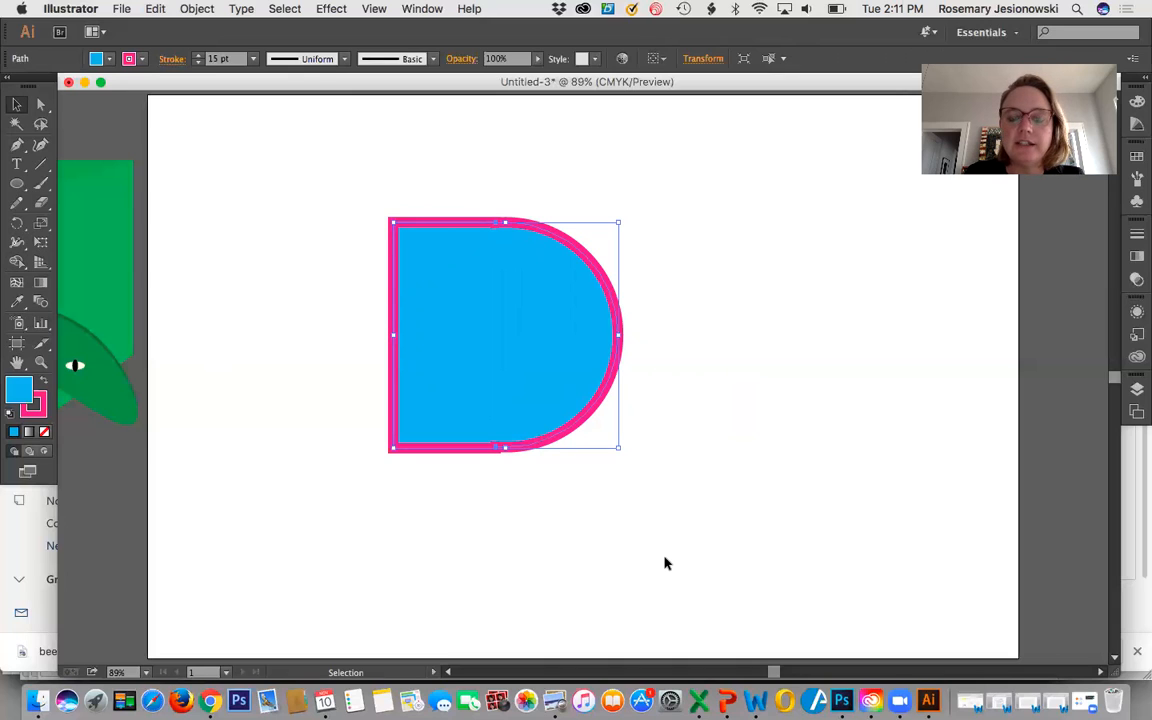
pyautogui.moveTo(578, 404); pyautogui.dragTo(662, 432)
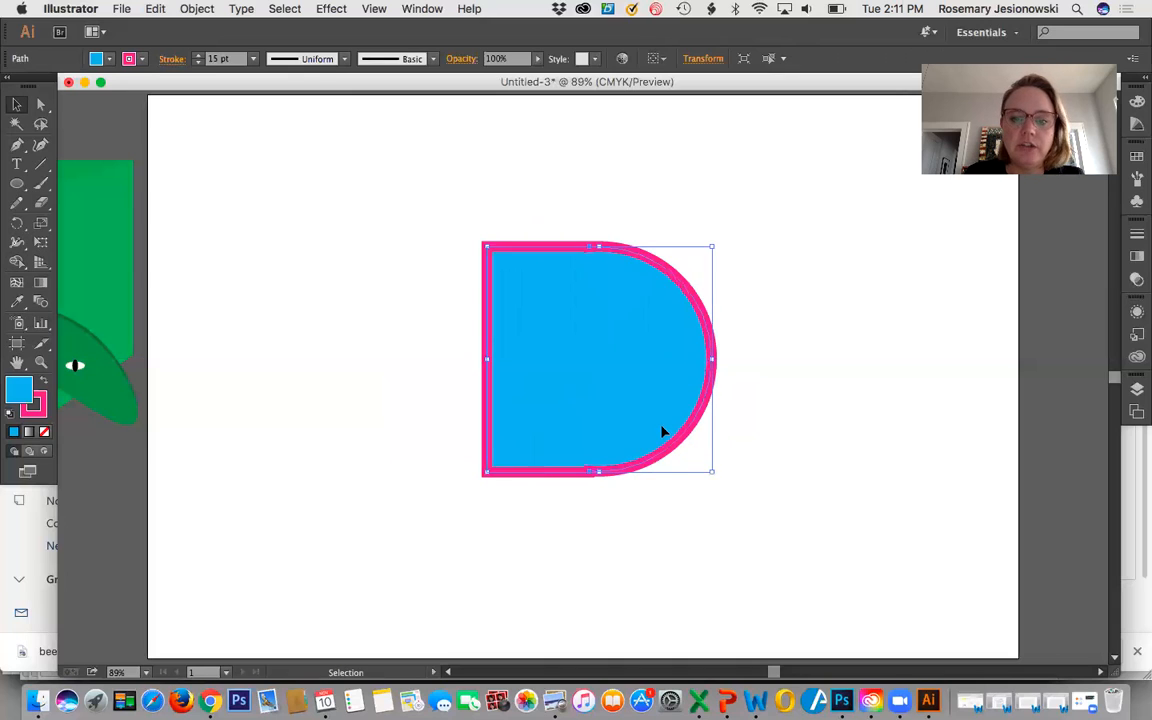
pyautogui.moveTo(712, 471); pyautogui.dragTo(856, 534)
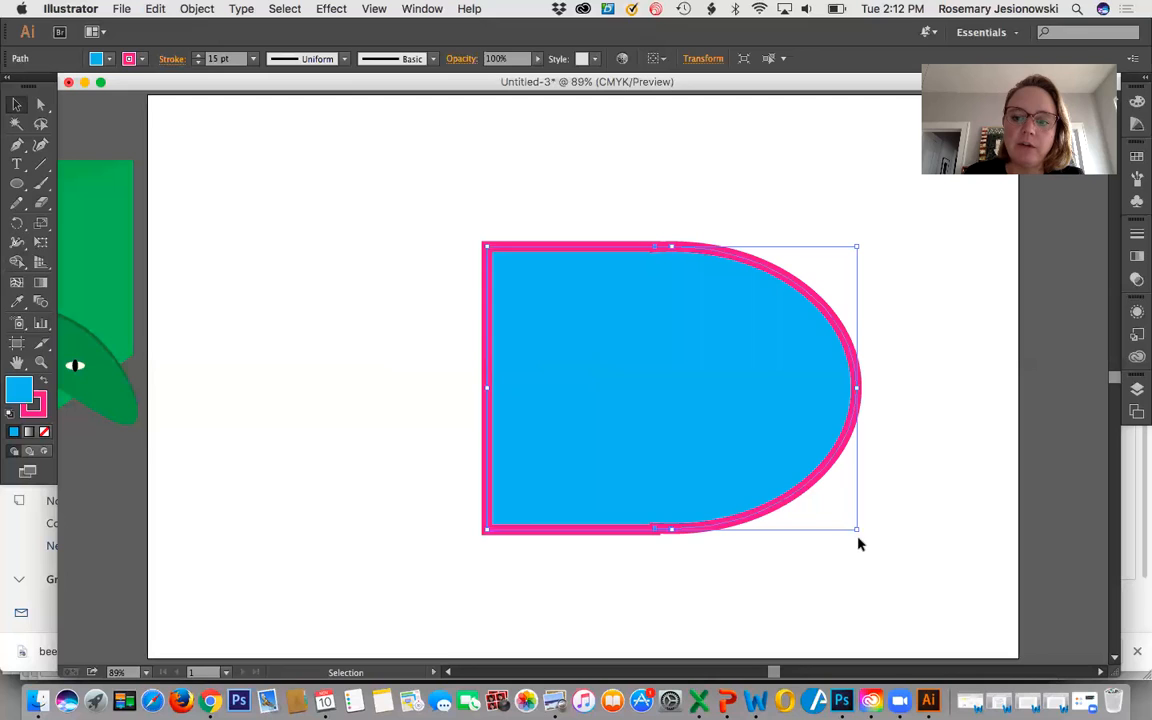
# Rotate the enlarged D shape clockwise to a diagonal tilt, move it to the artboard's upper left area and deselect it.
pyautogui.moveTo(861, 535); pyautogui.dragTo(793, 649)
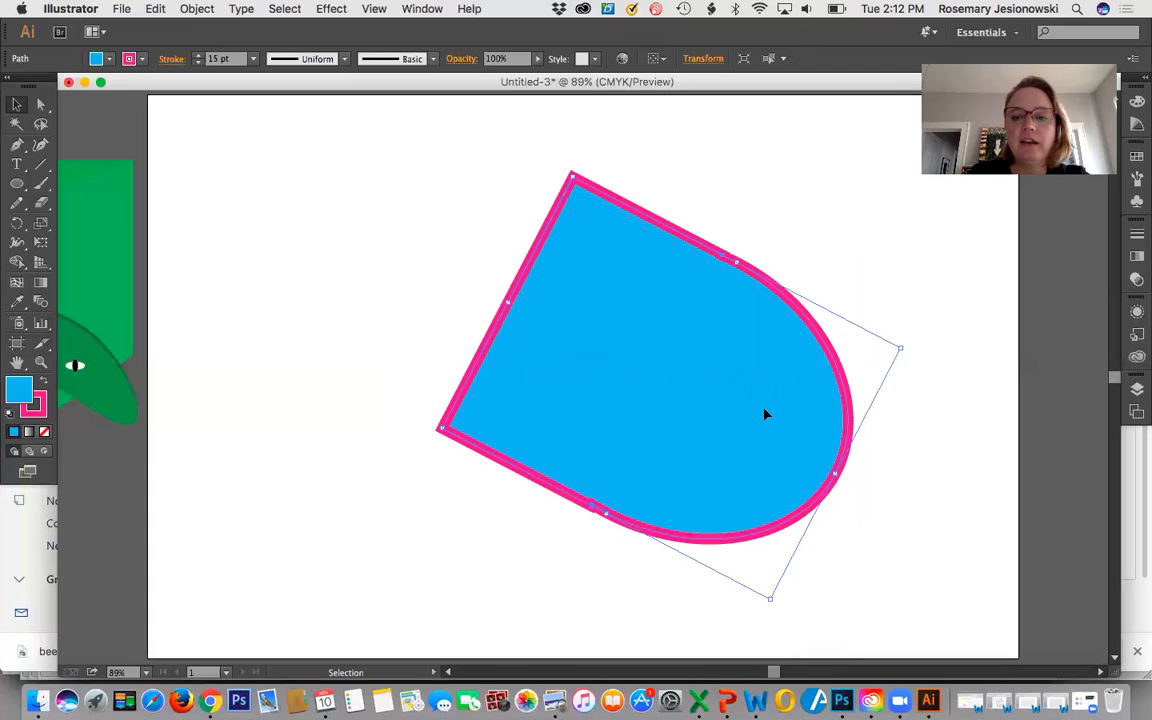
pyautogui.moveTo(797, 378); pyautogui.dragTo(581, 332)
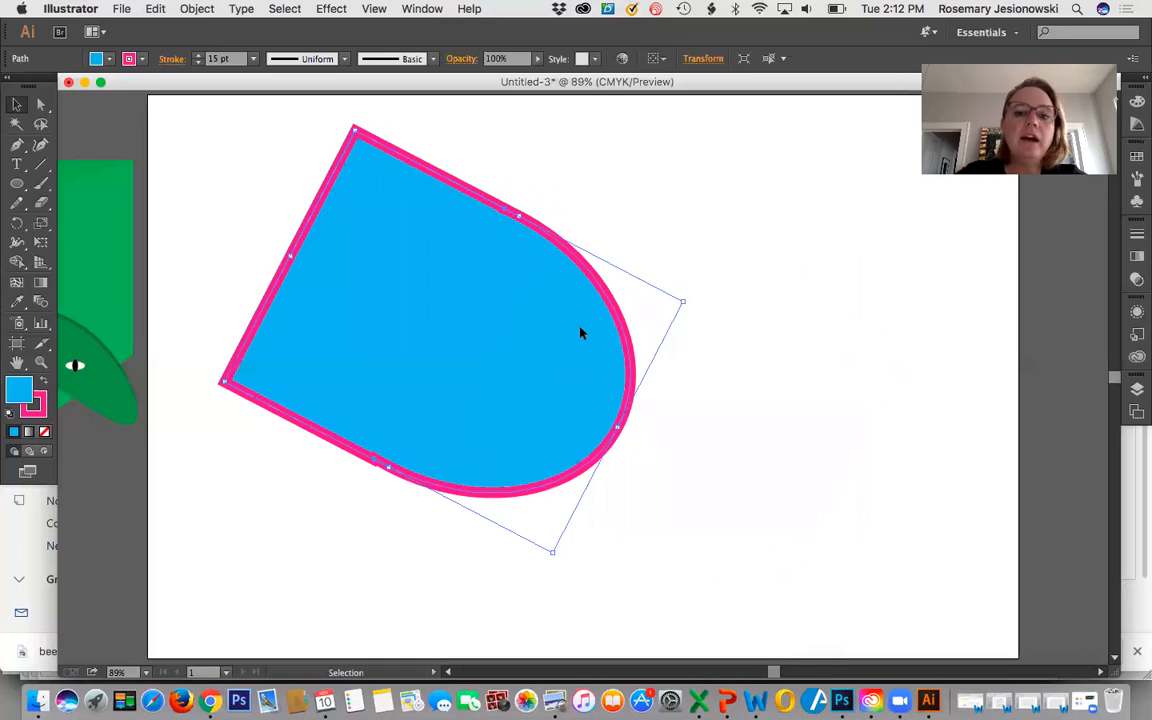
pyautogui.click(766, 383)
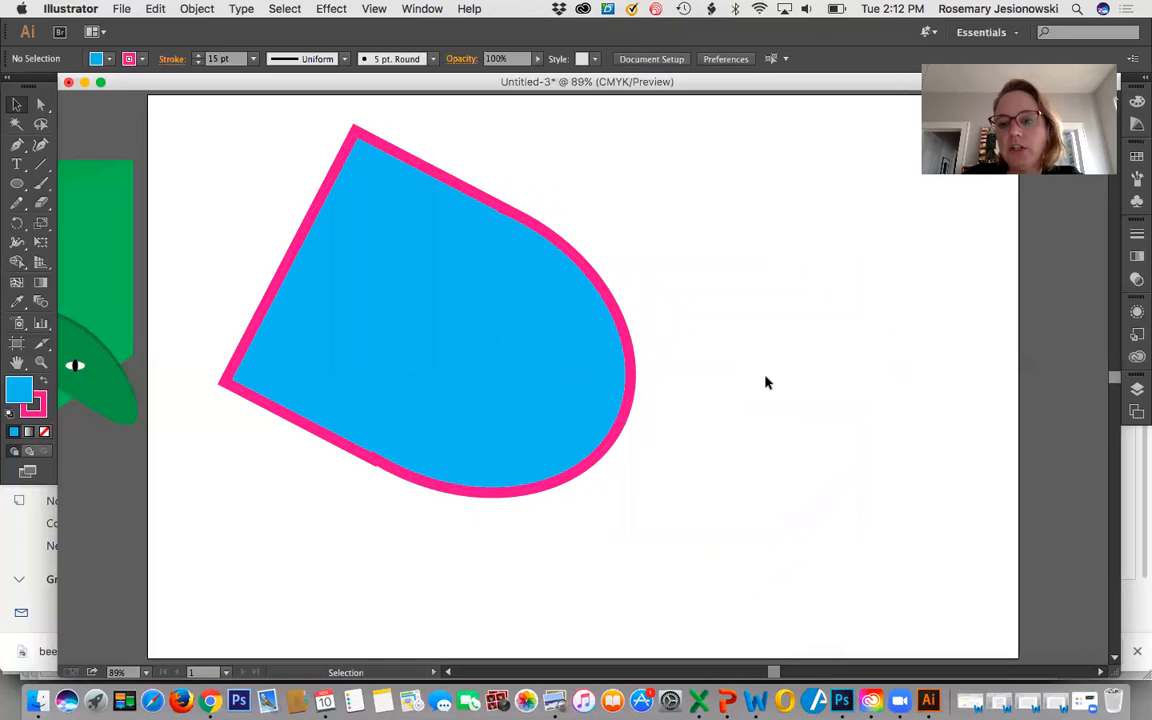